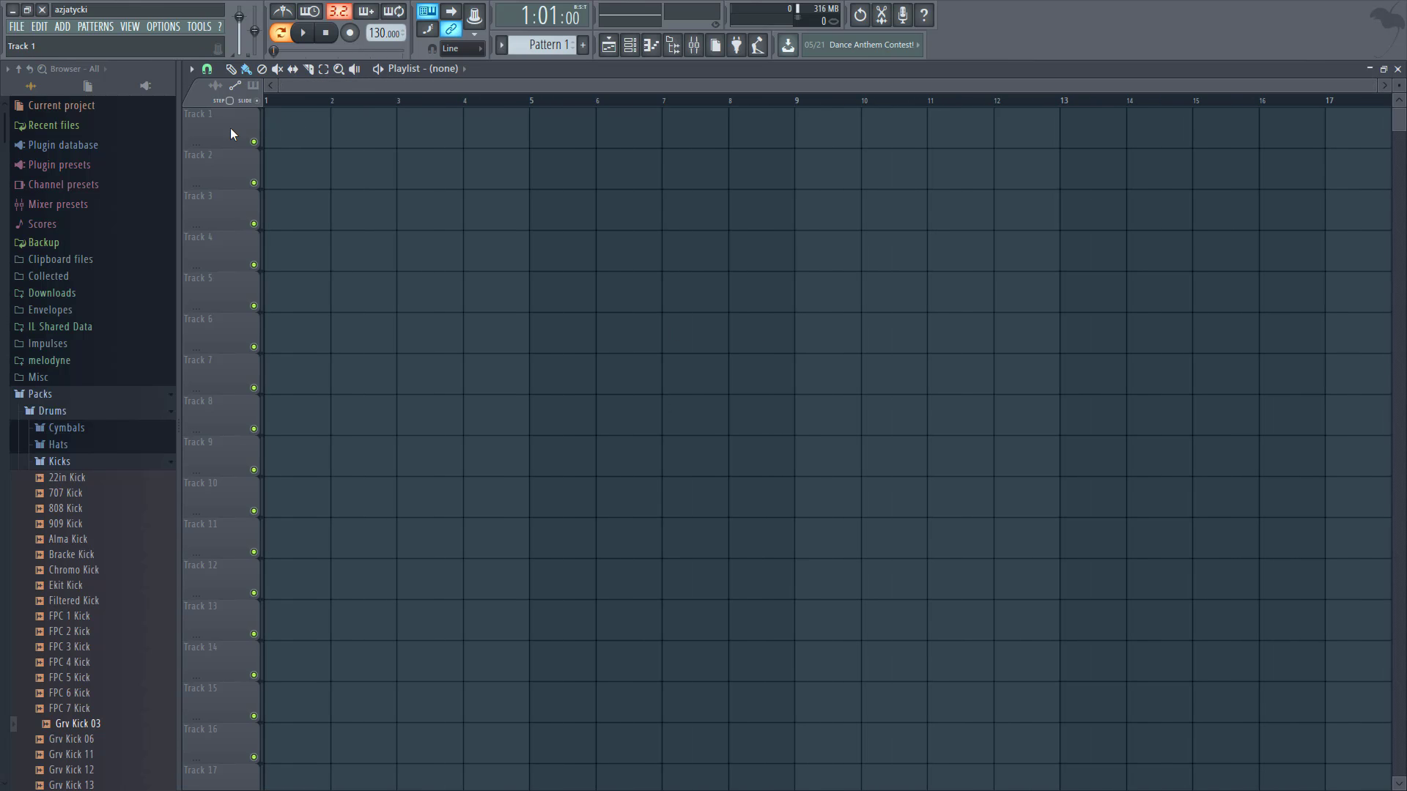
left_click_drag(314, 86, 289, 69)
scroll(116, 459, "down", 10)
scroll(112, 447, "up", 10)
- Inspect the list of installed audio devices, including the ASIO drivers, in the audio settings and close the settings
left_click(170, 27)
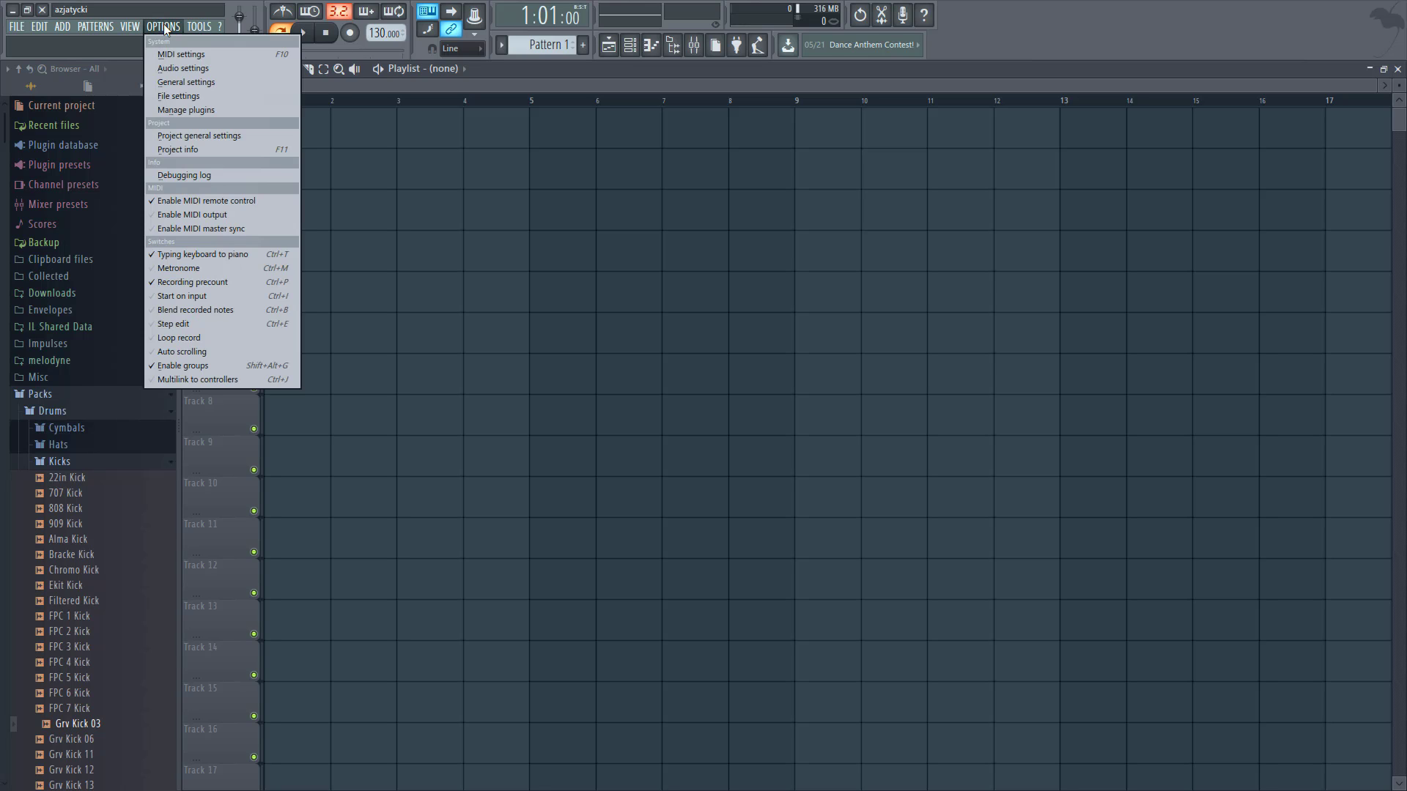
left_click(180, 69)
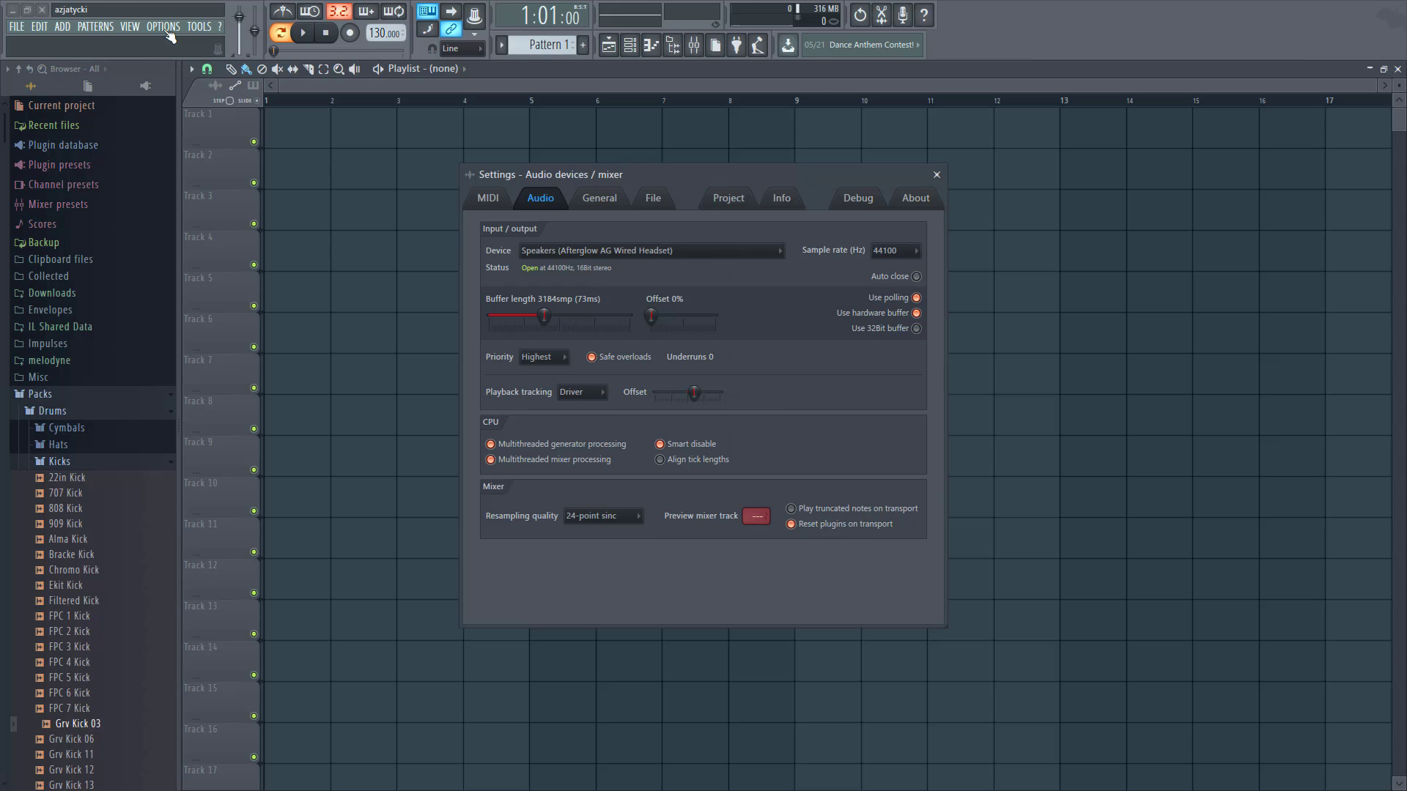
left_click(574, 253)
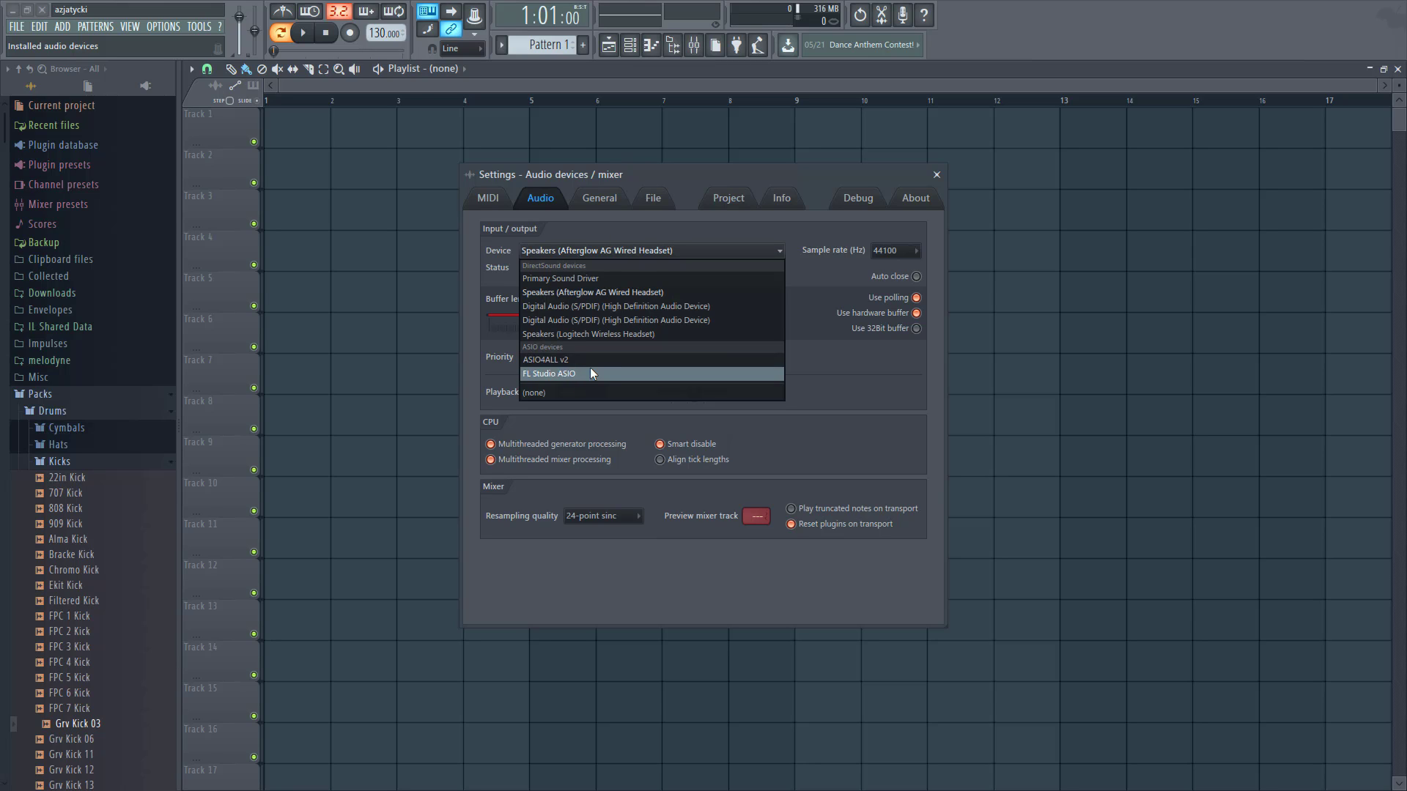
left_click(623, 252)
left_click(617, 252)
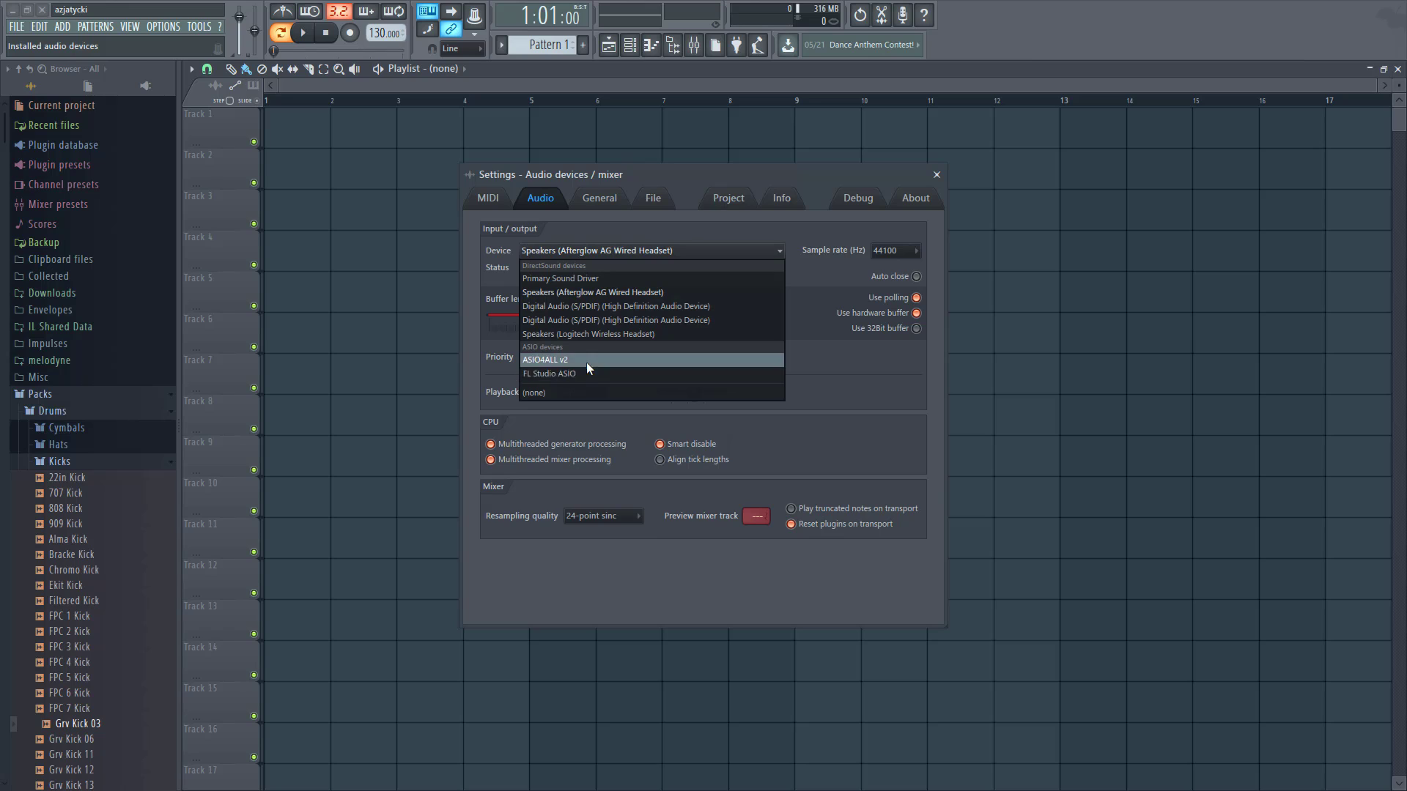
left_click(585, 250)
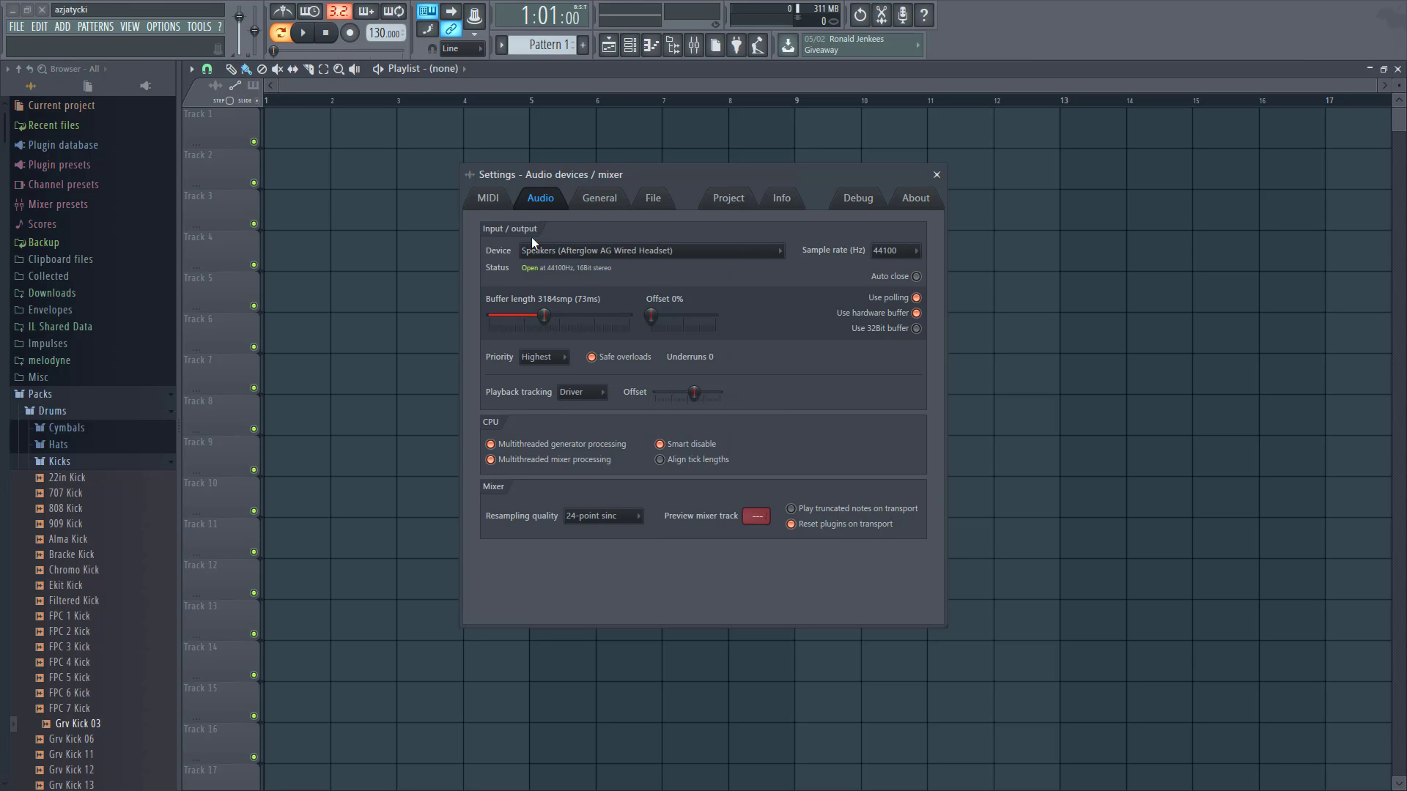
left_click(582, 251)
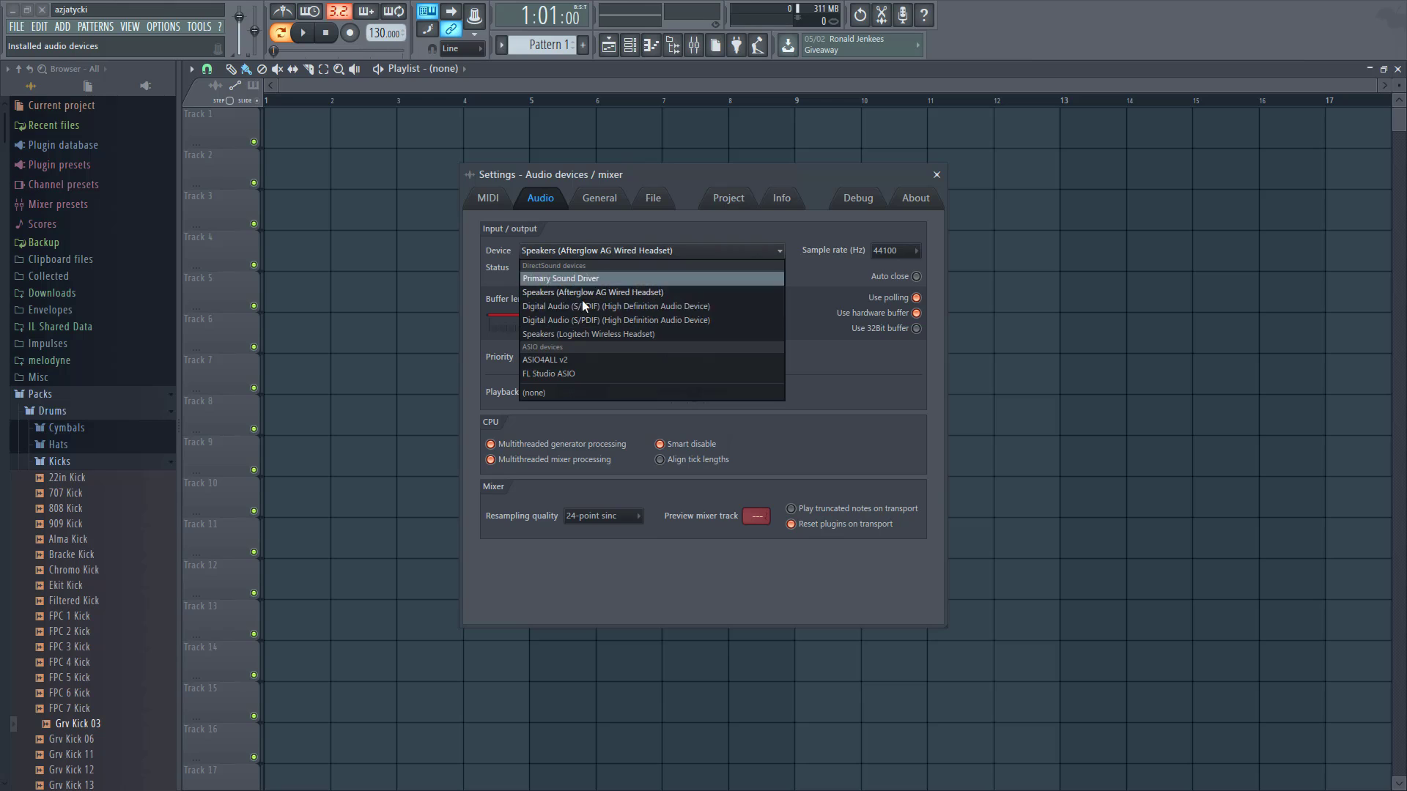
left_click(588, 247)
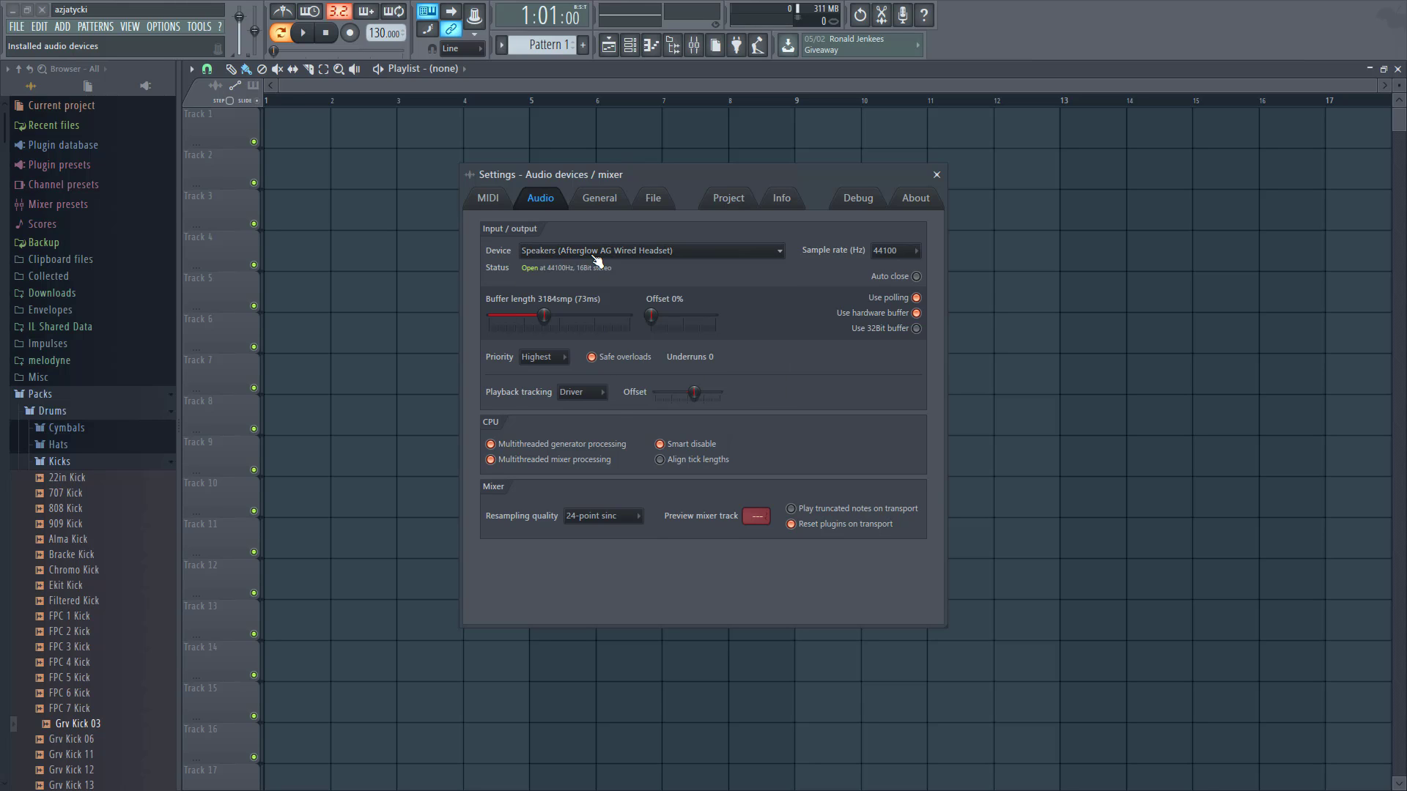
left_click(936, 176)
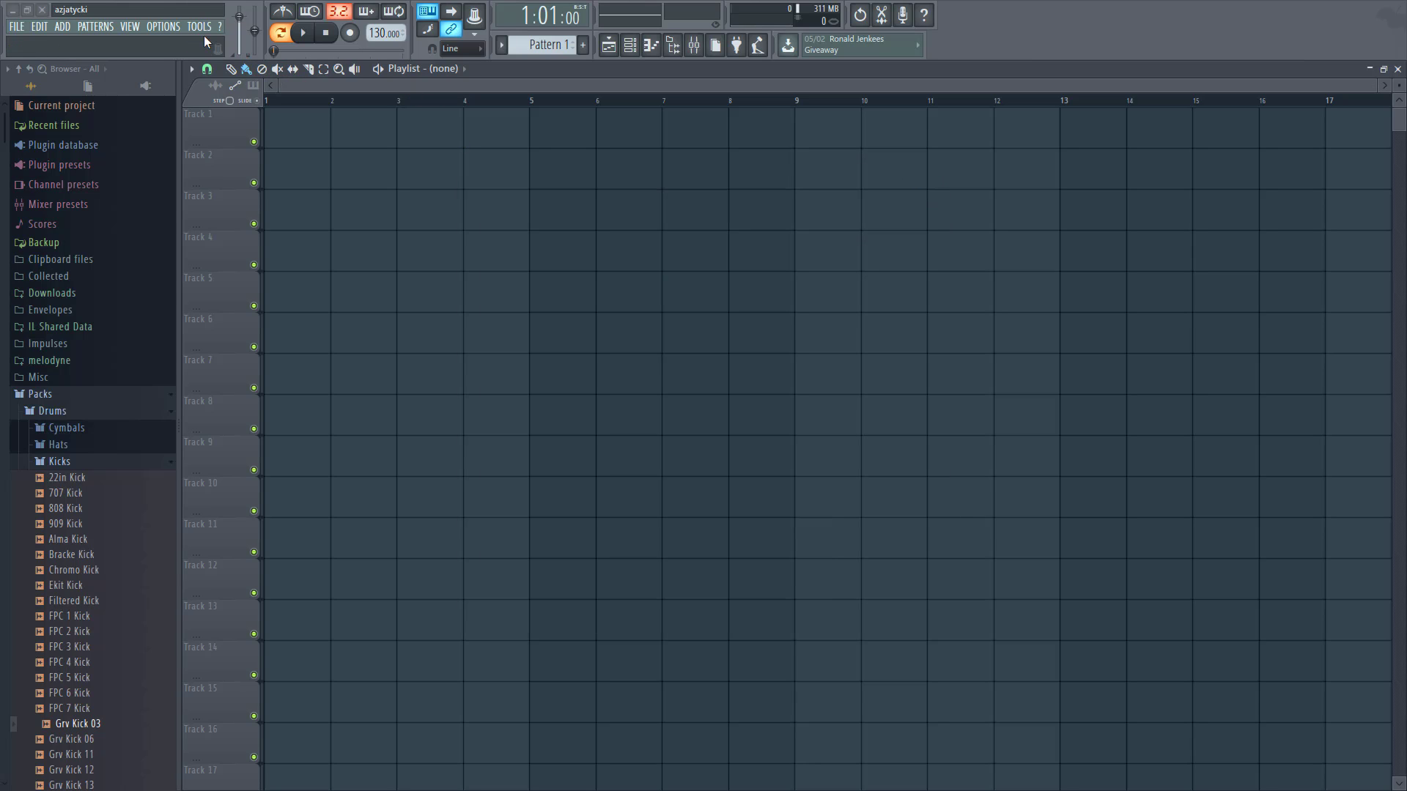
- Toggle the playlist and piano roll views and display the Channel rack over the playlist
left_click(609, 46)
left_click(611, 47)
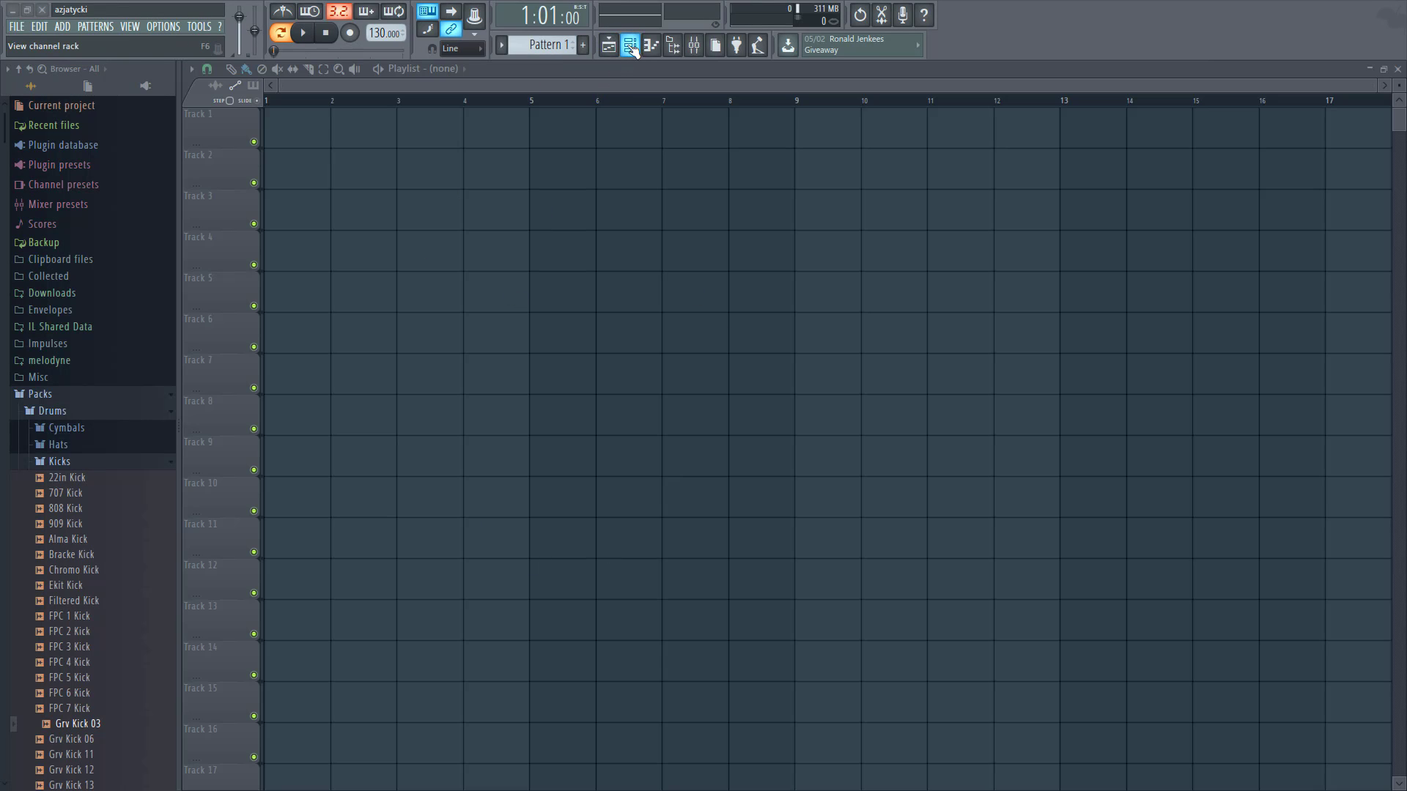
key("F6")
left_click_drag(768, 173, 834, 164)
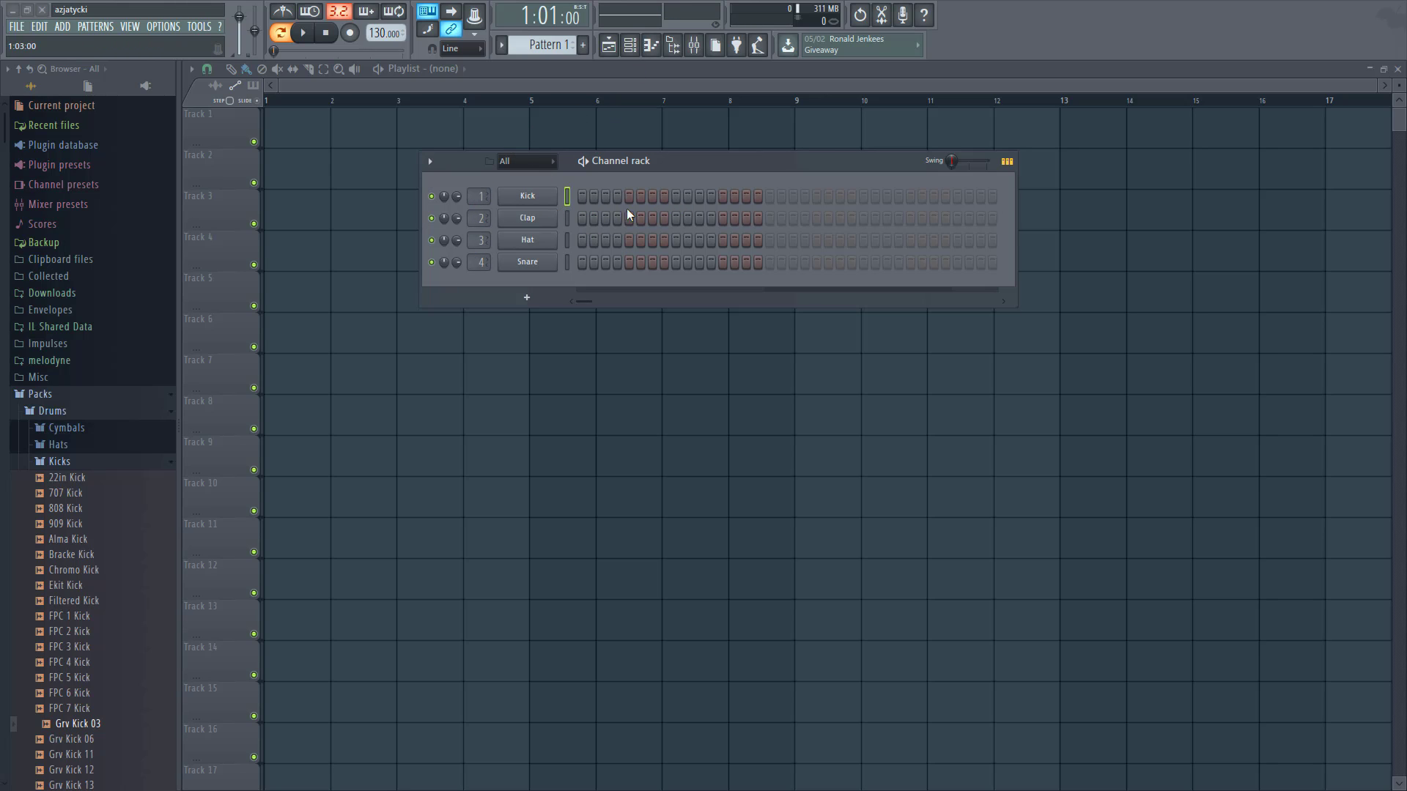
left_click(651, 47)
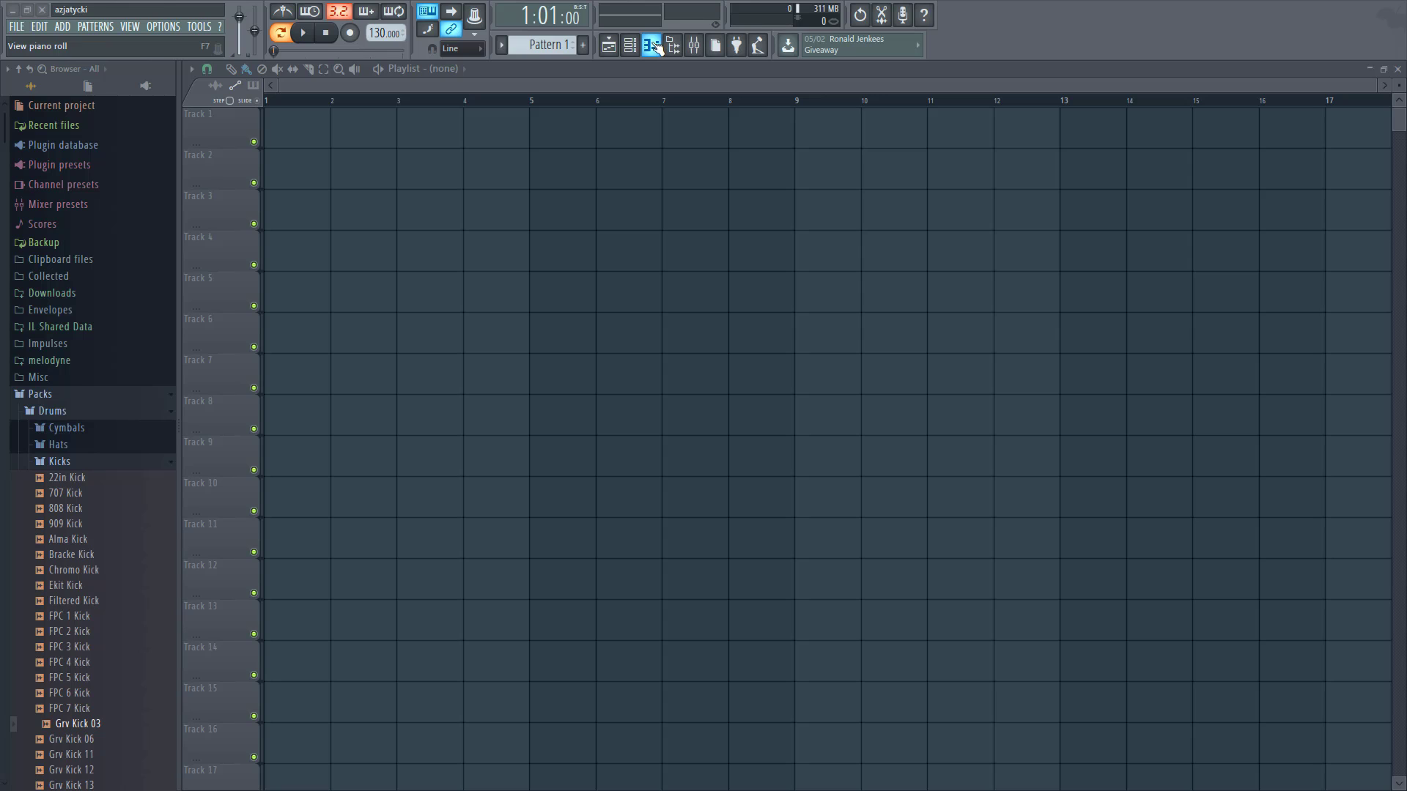
left_click(653, 47)
- Add an FL Keys channel to the Channel rack and audition a note on its keyboard
left_click(529, 297)
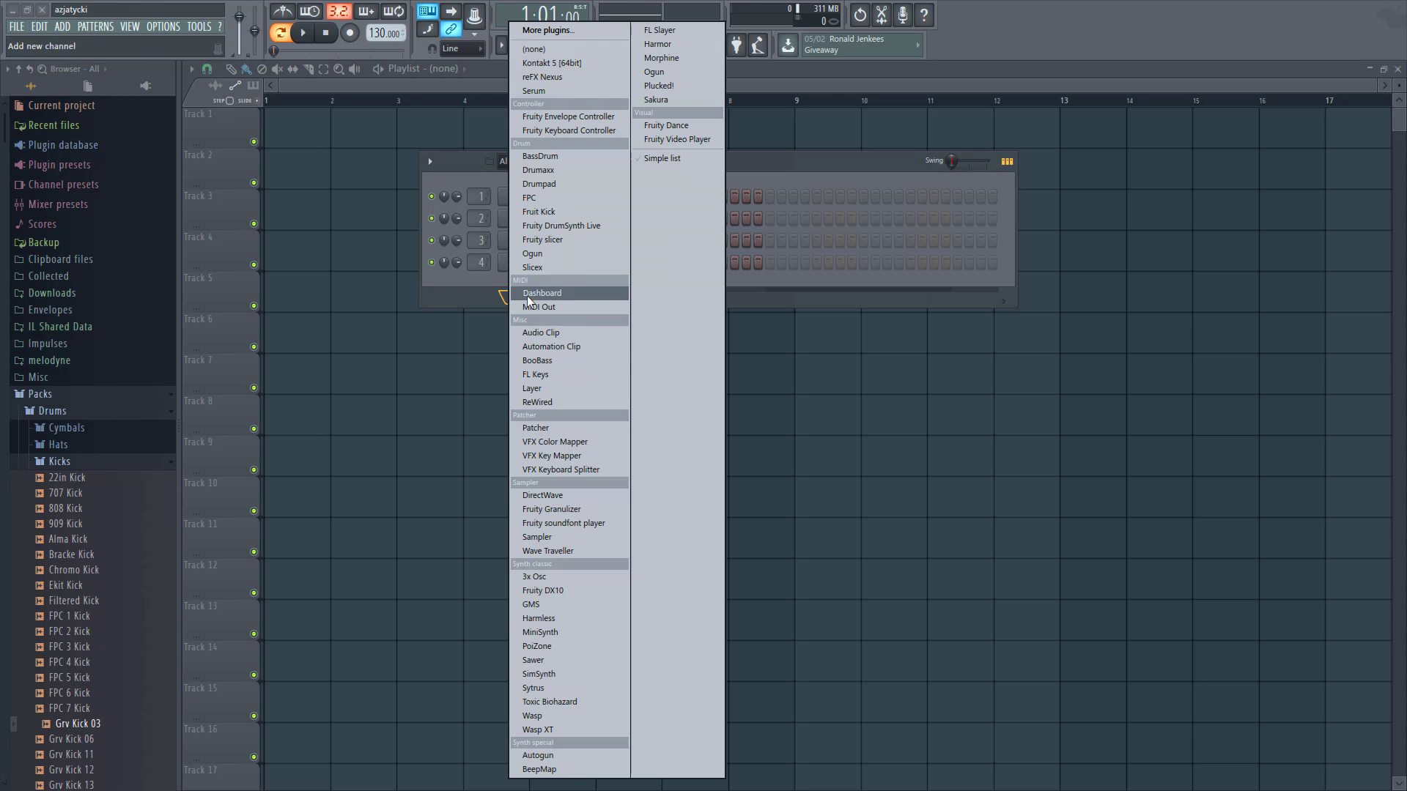
left_click(504, 302)
left_click(505, 301)
left_click(547, 375)
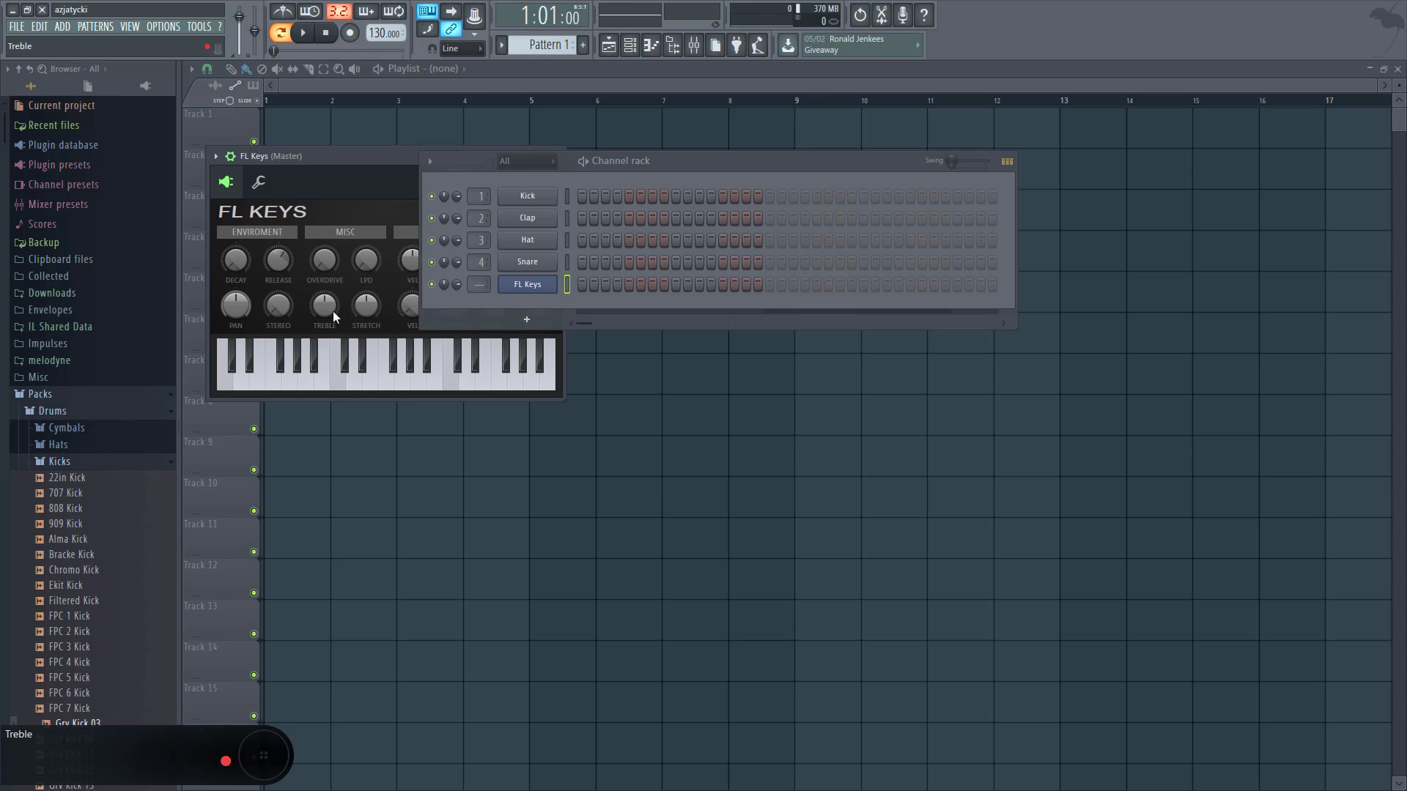
left_click(347, 383)
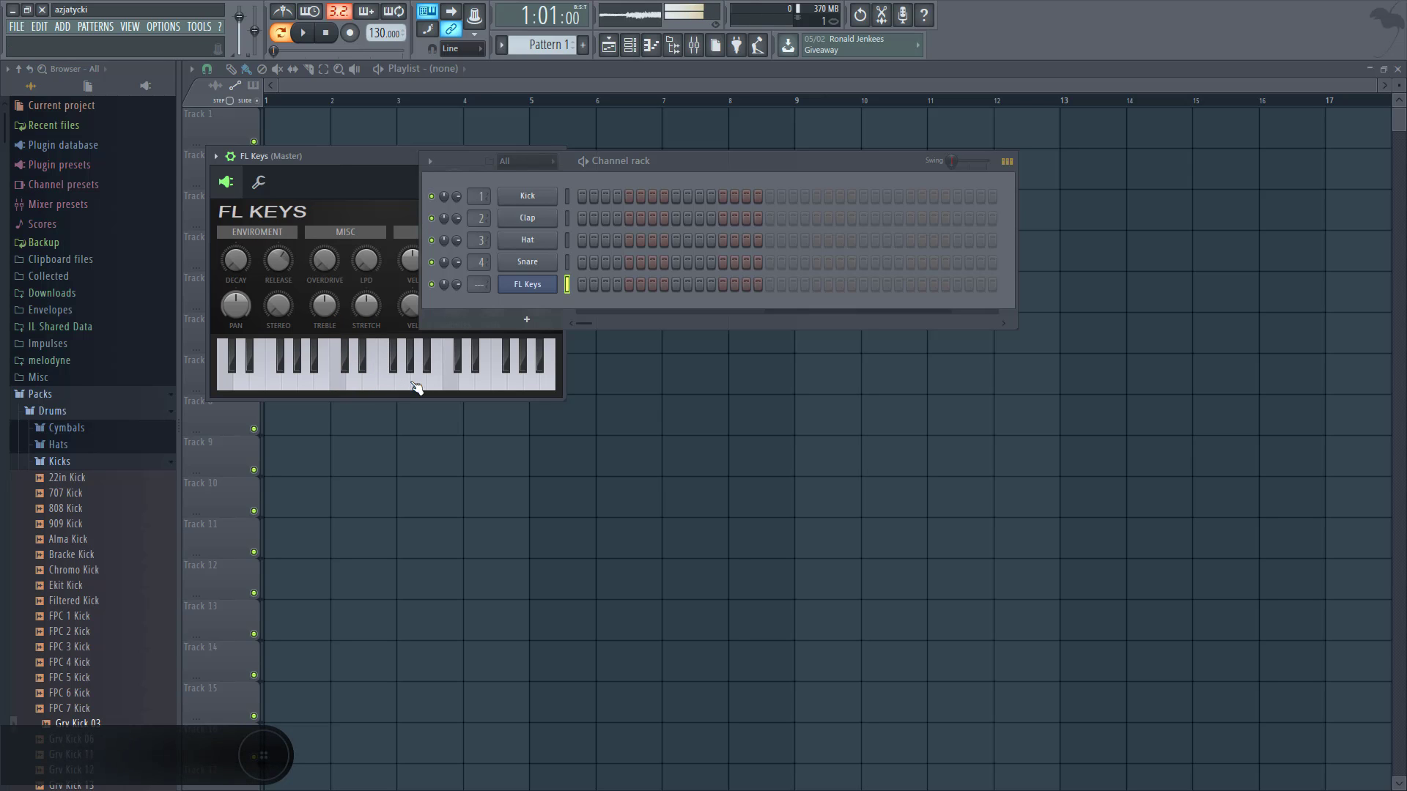
- Open the FL Keys channel's piano roll and hide the Channel rack
right_click(532, 286)
left_click(588, 284)
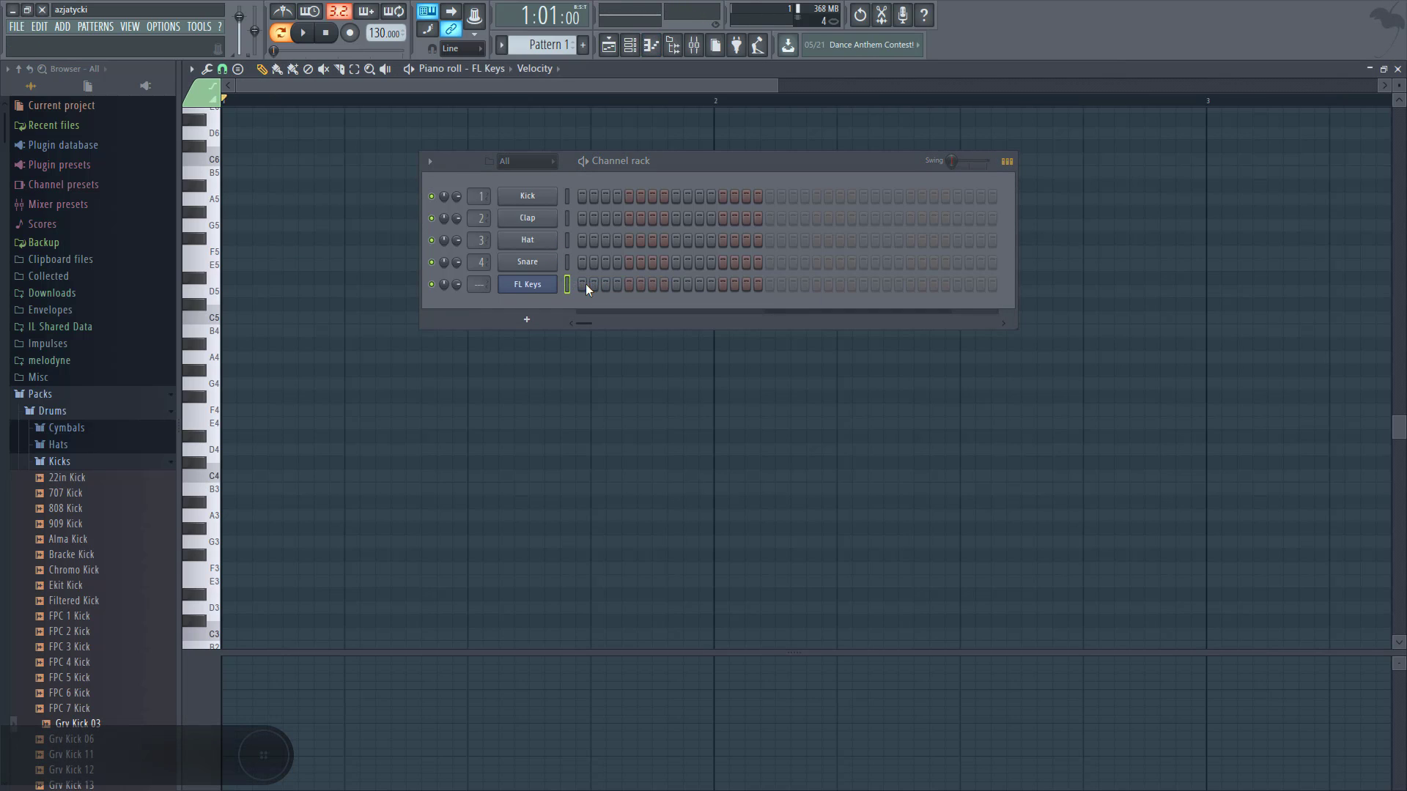
left_click(609, 45)
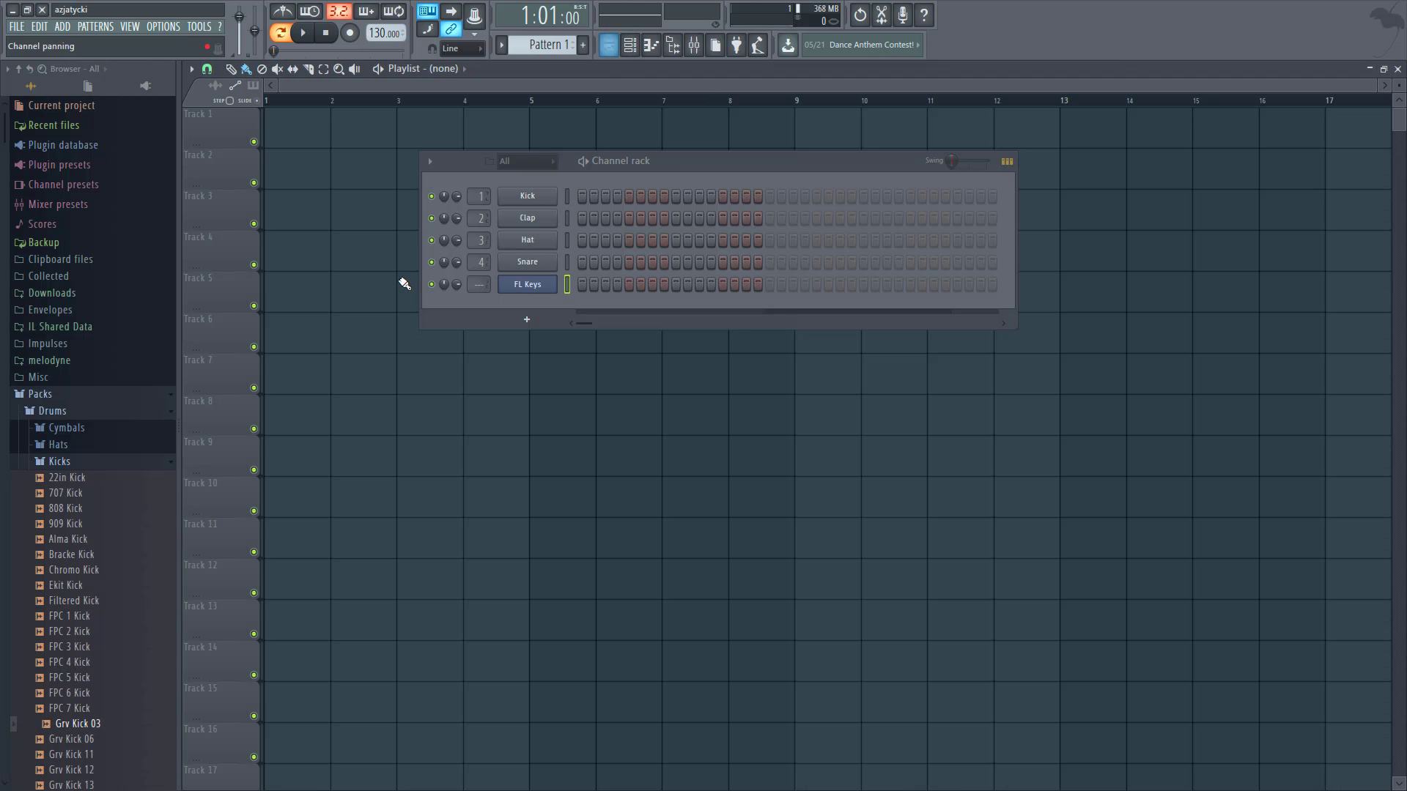
left_click(633, 53)
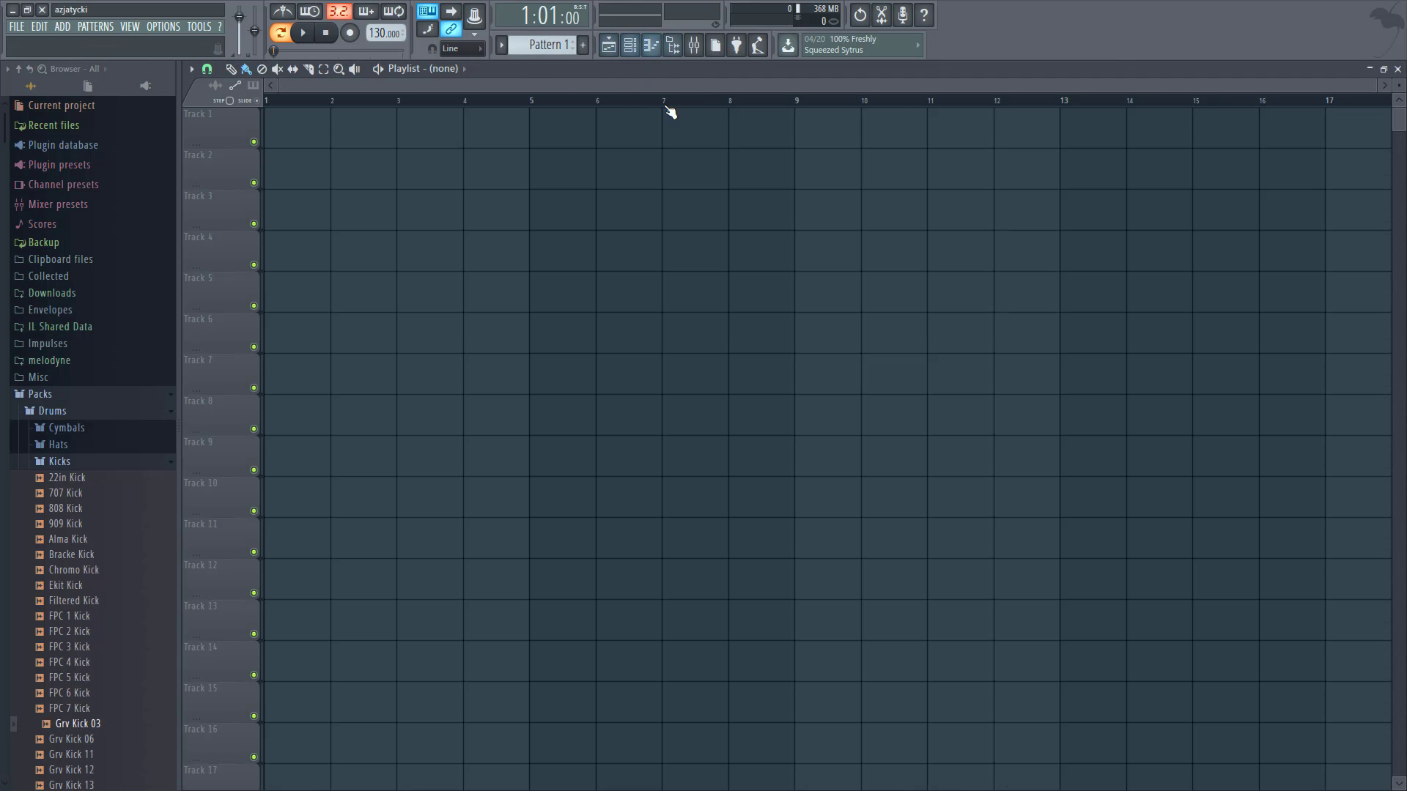
left_click(655, 50)
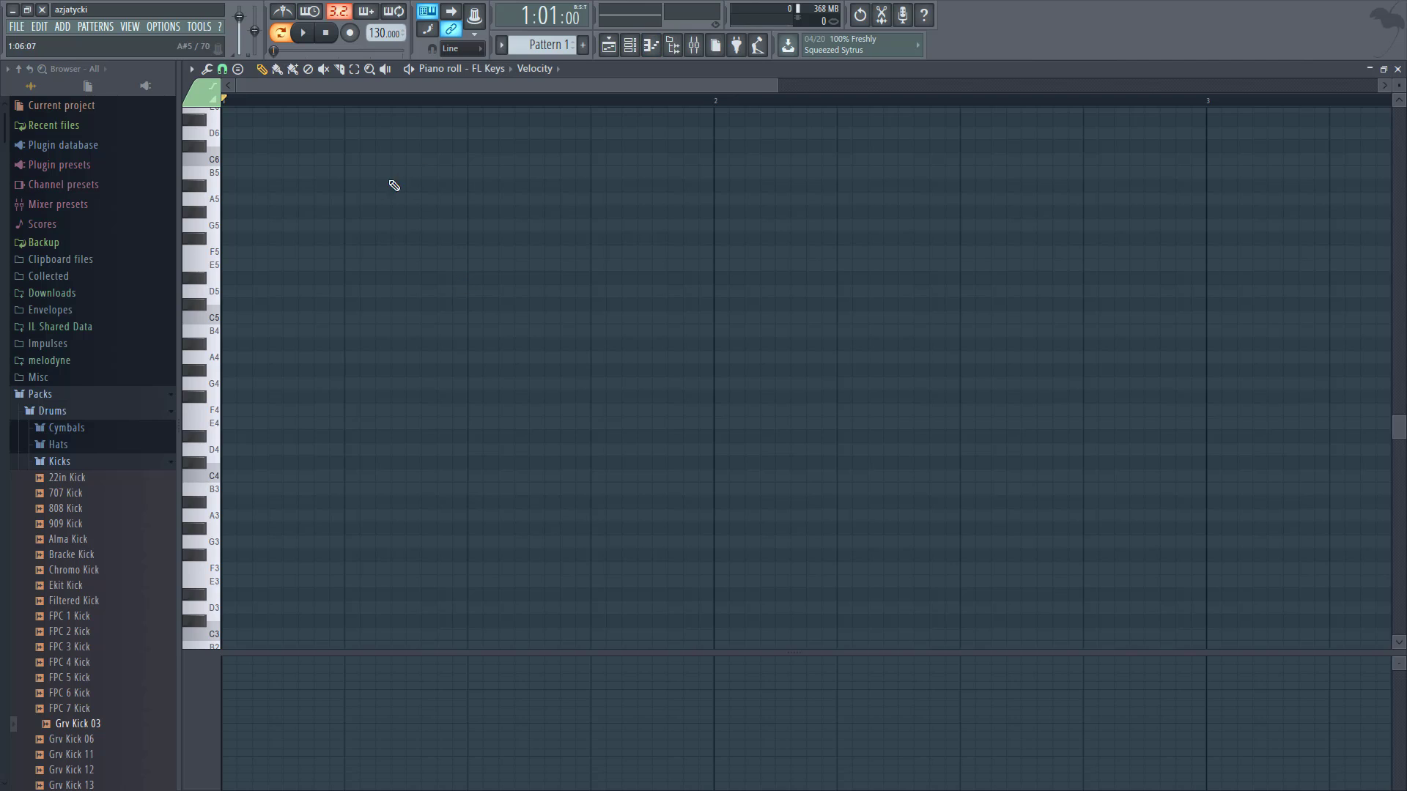
- Draw F5, G5 and A5 notes in the first half of bar 1 and delete the A5 note
left_click(233, 251)
left_click(256, 225)
left_click(333, 199)
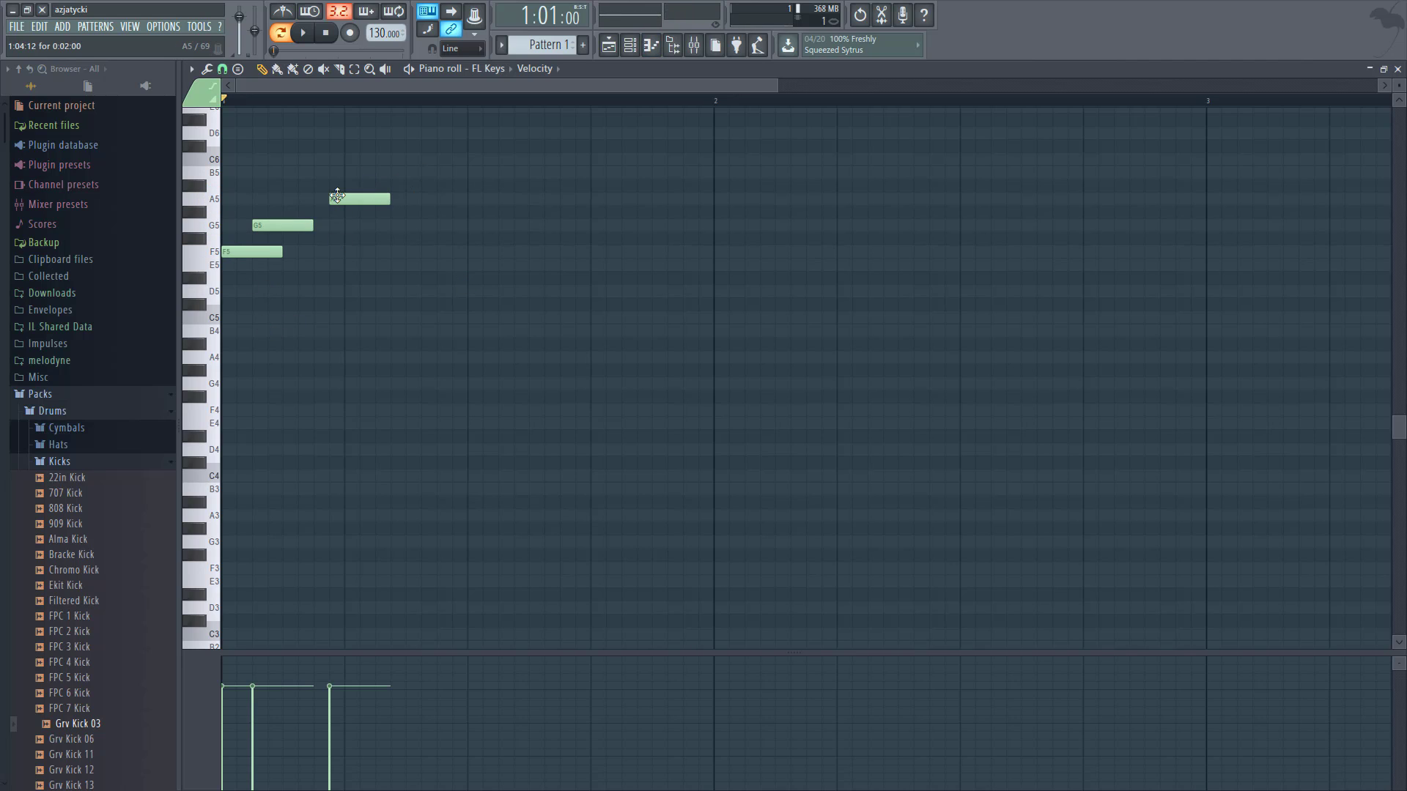
mouse_move(391, 199)
left_mouse_down()
mouse_move(499, 195)
mouse_move(411, 185)
mouse_move(418, 196)
mouse_move(391, 199)
left_mouse_up()
right_click(355, 198)
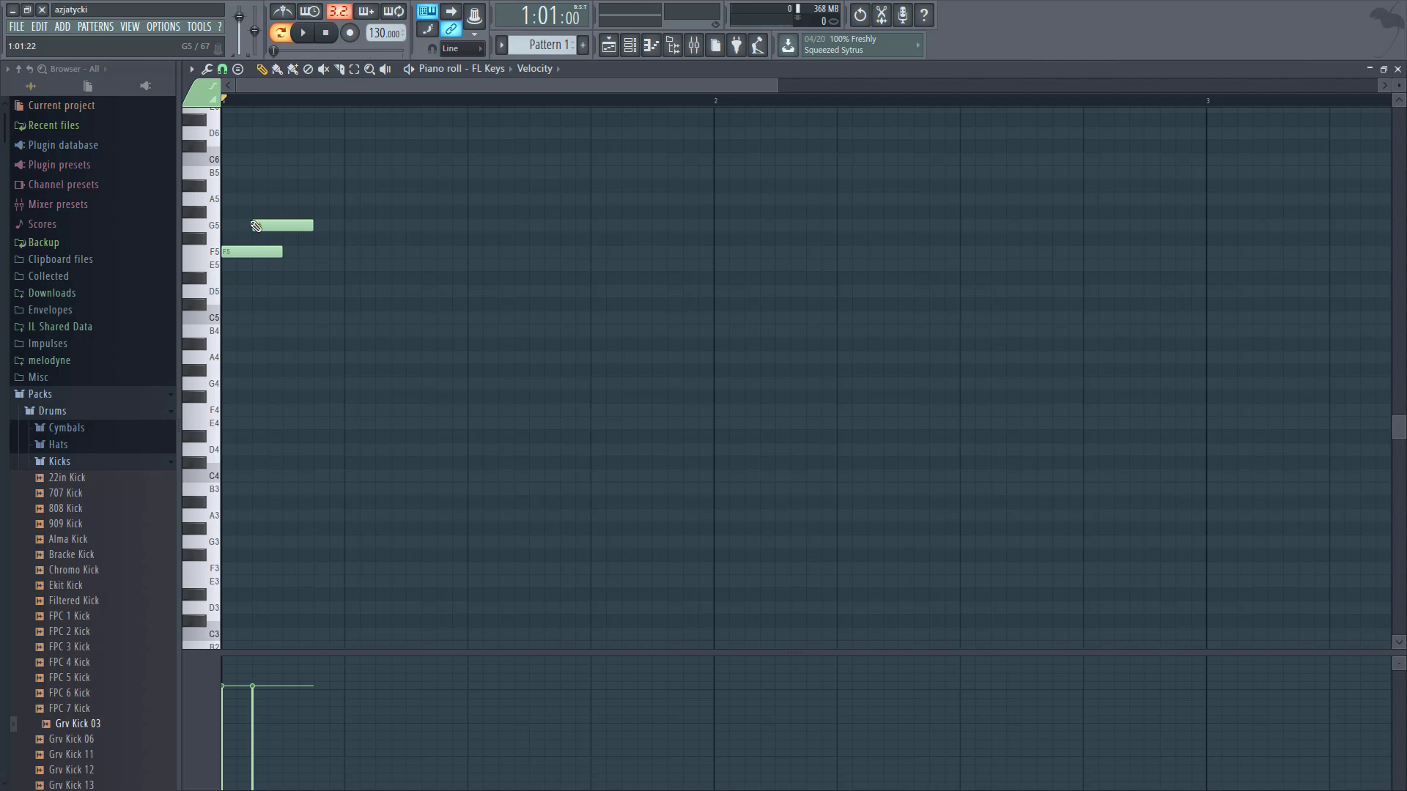
- Select the F5 and G5 notes and raise the G5 note to G#5
key("ctrl")
left_click_drag(239, 181, 342, 314)
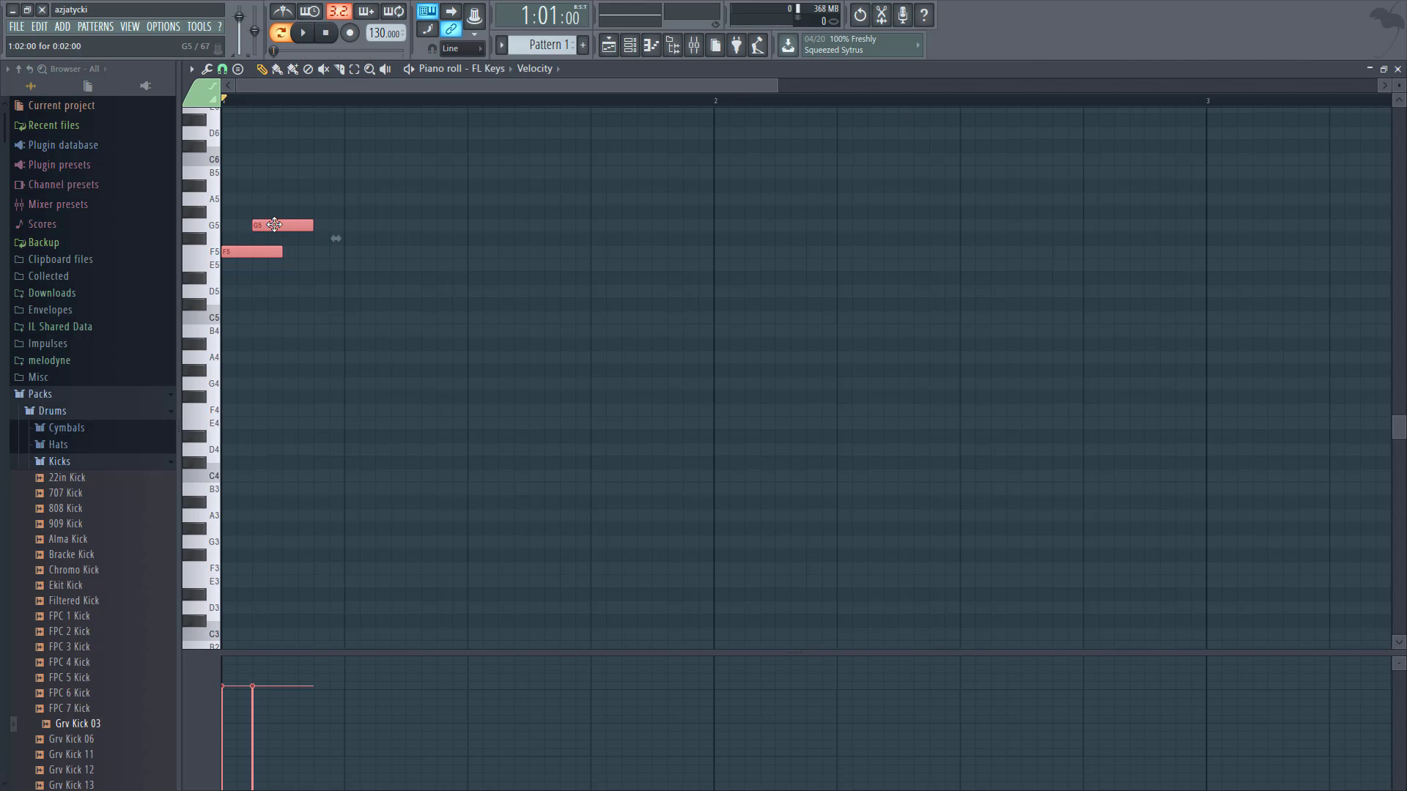
mouse_move(283, 225)
left_mouse_down()
mouse_move(351, 227)
mouse_move(276, 224)
left_mouse_up()
left_click(307, 273)
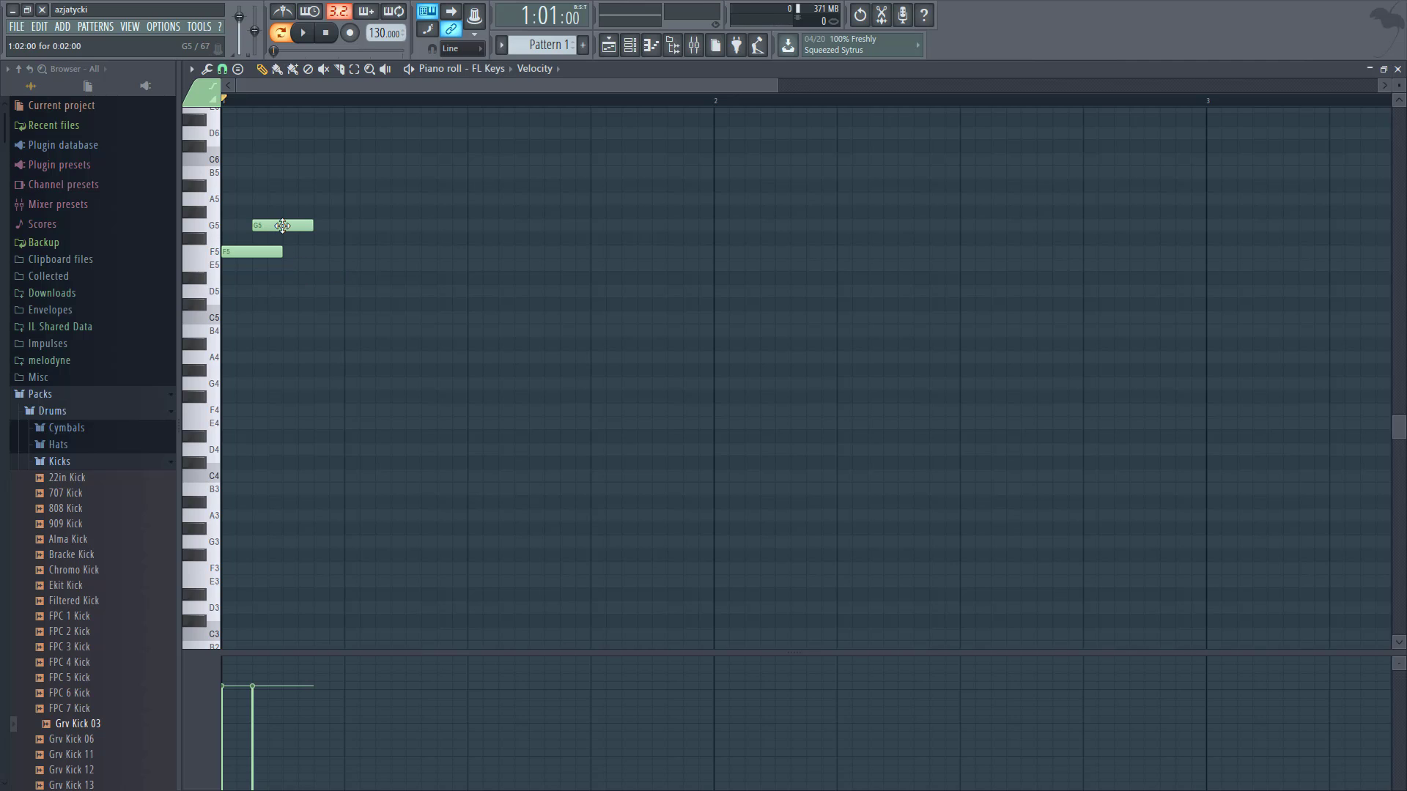
left_click_drag(282, 225, 306, 272)
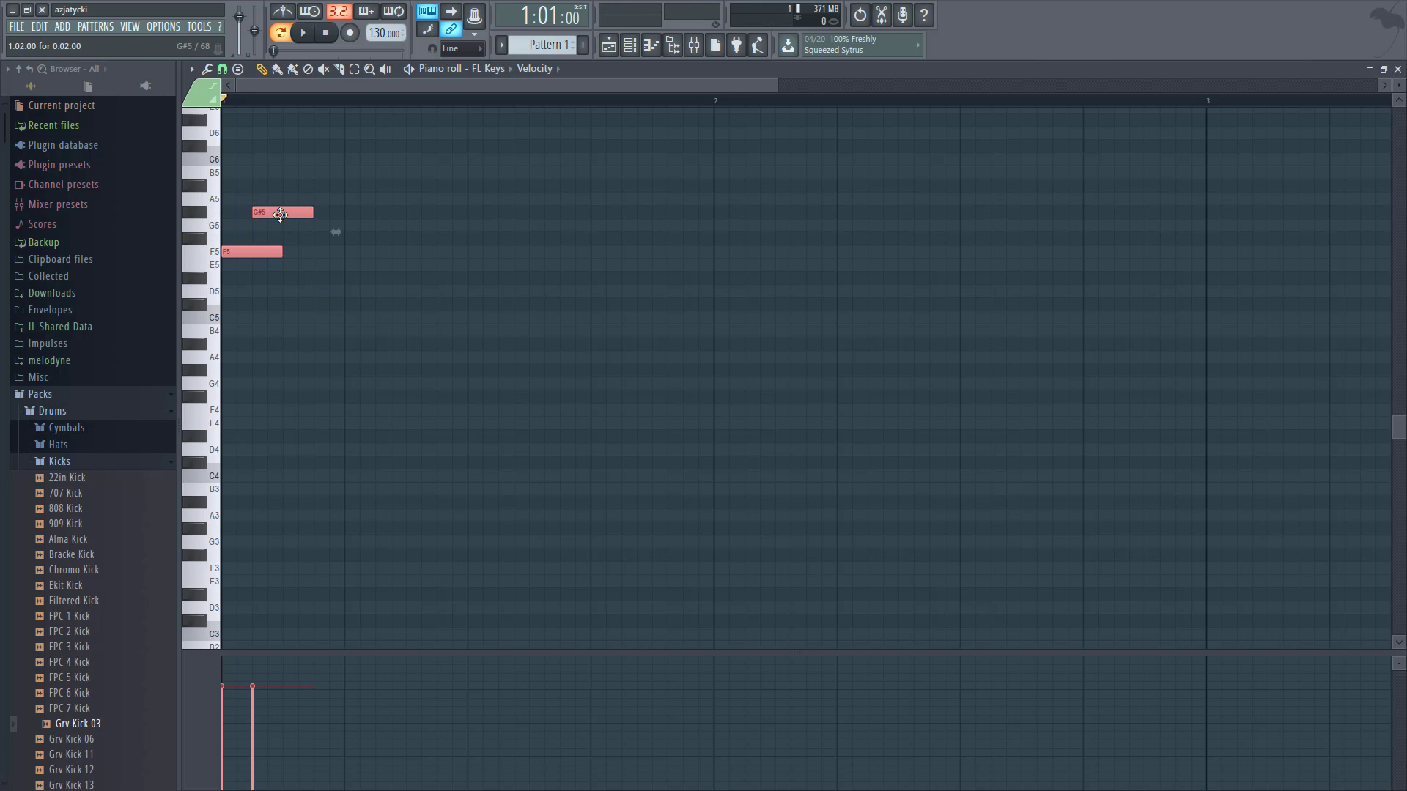
- Copy the F5 and G#5 pair to the second half of bar 1 and delete all four notes
key("ctrl+shift")
left_click_drag(275, 212, 550, 197)
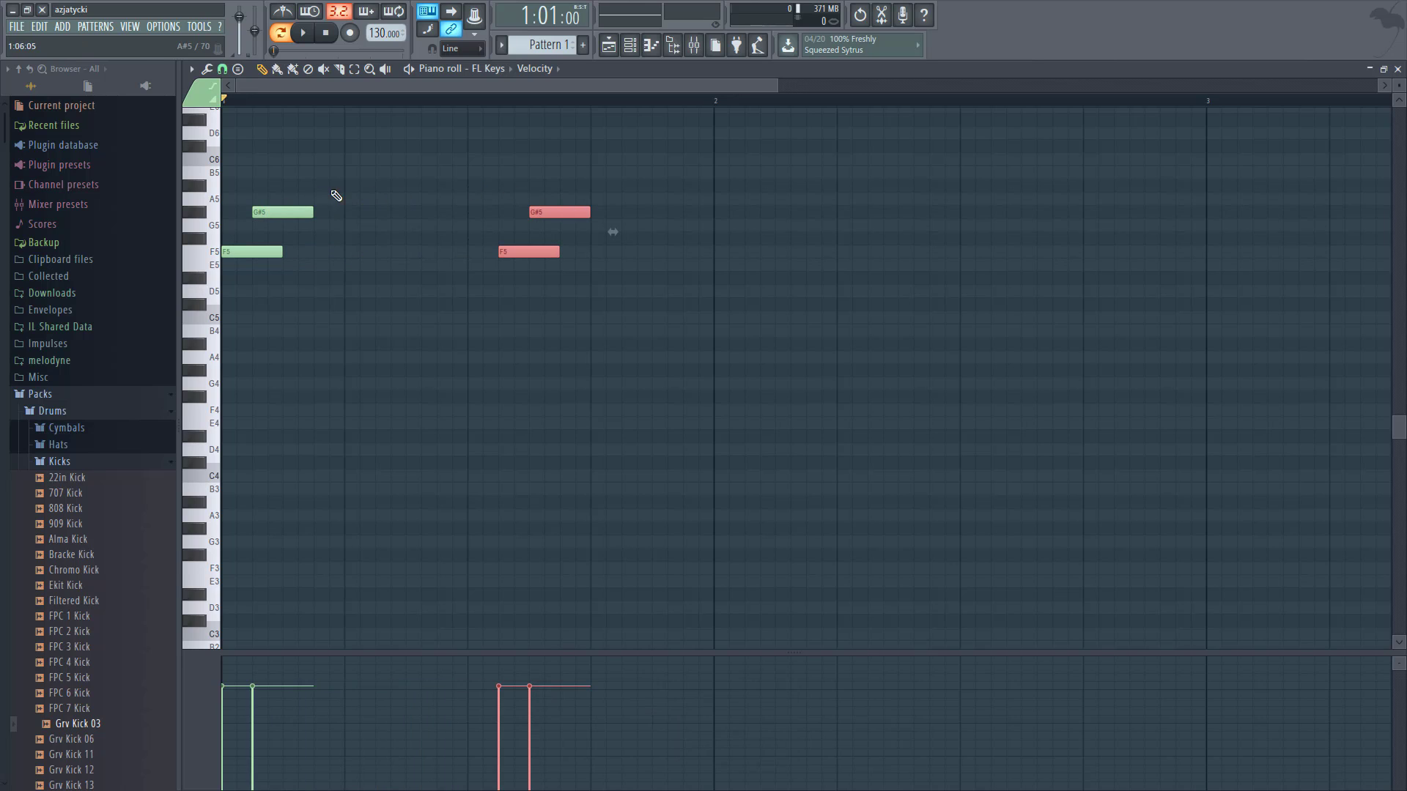
left_click_drag(269, 166, 662, 312)
key("Delete")
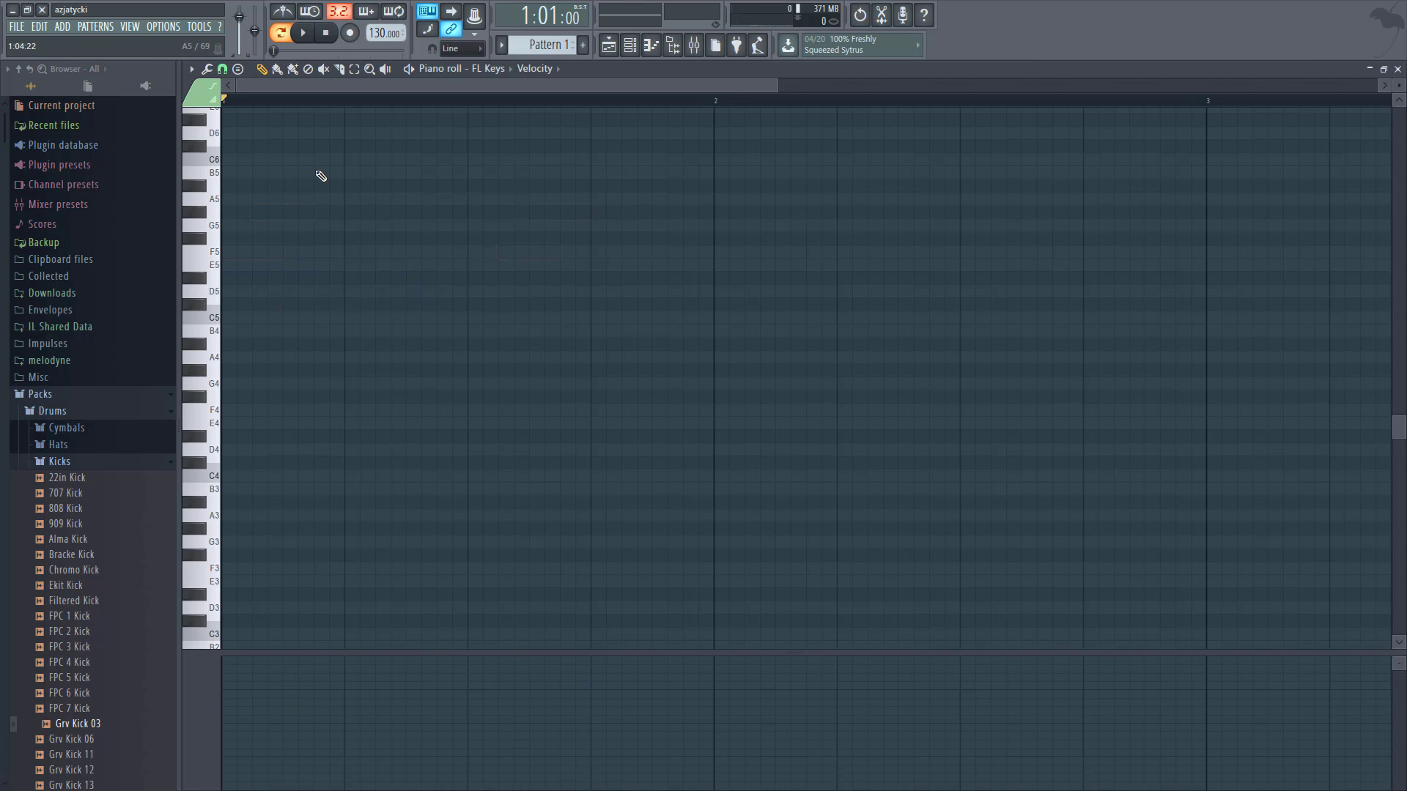
- Draw a C#5 note at the start of bar 1 and paste copies to make three consecutive notes
left_click(234, 305)
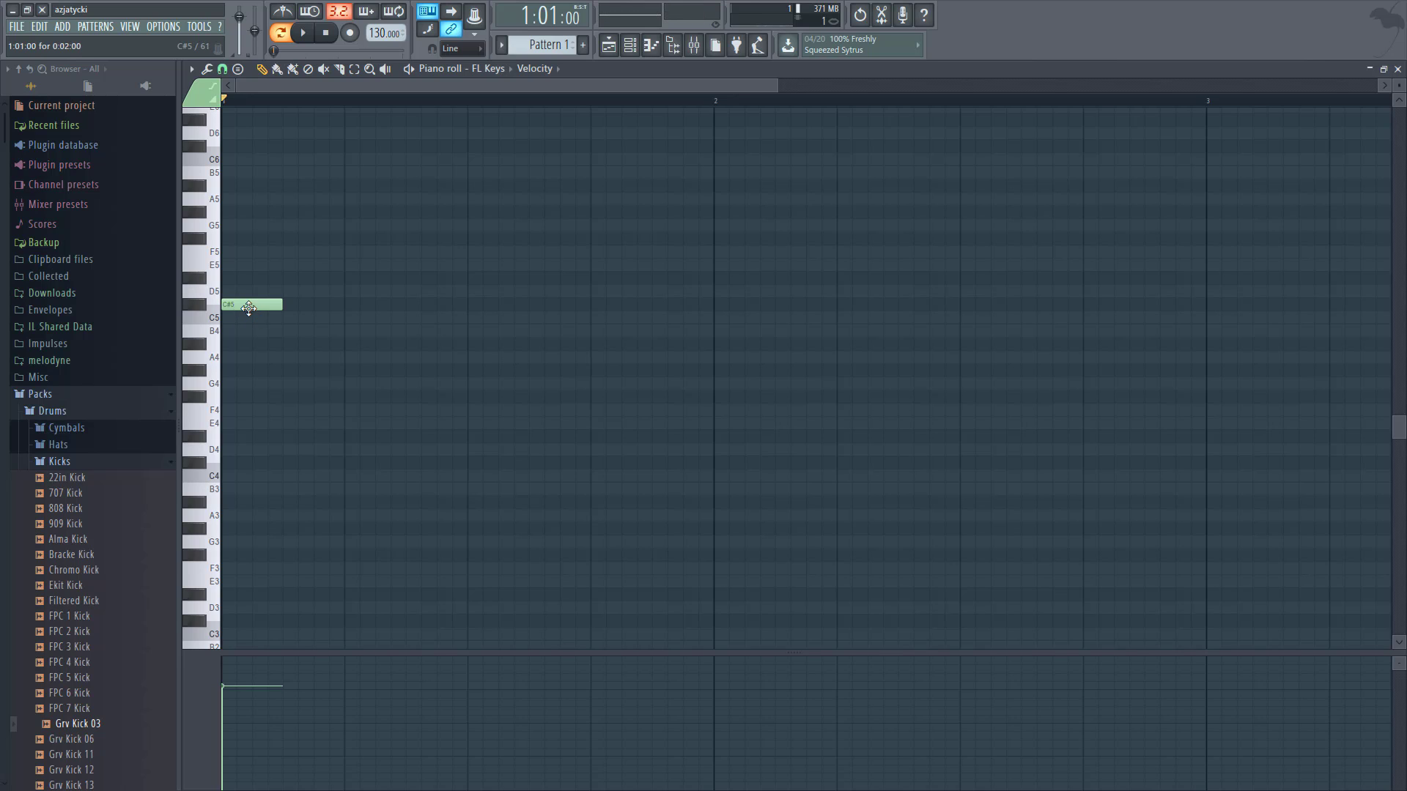
left_click(250, 304, "ctrl")
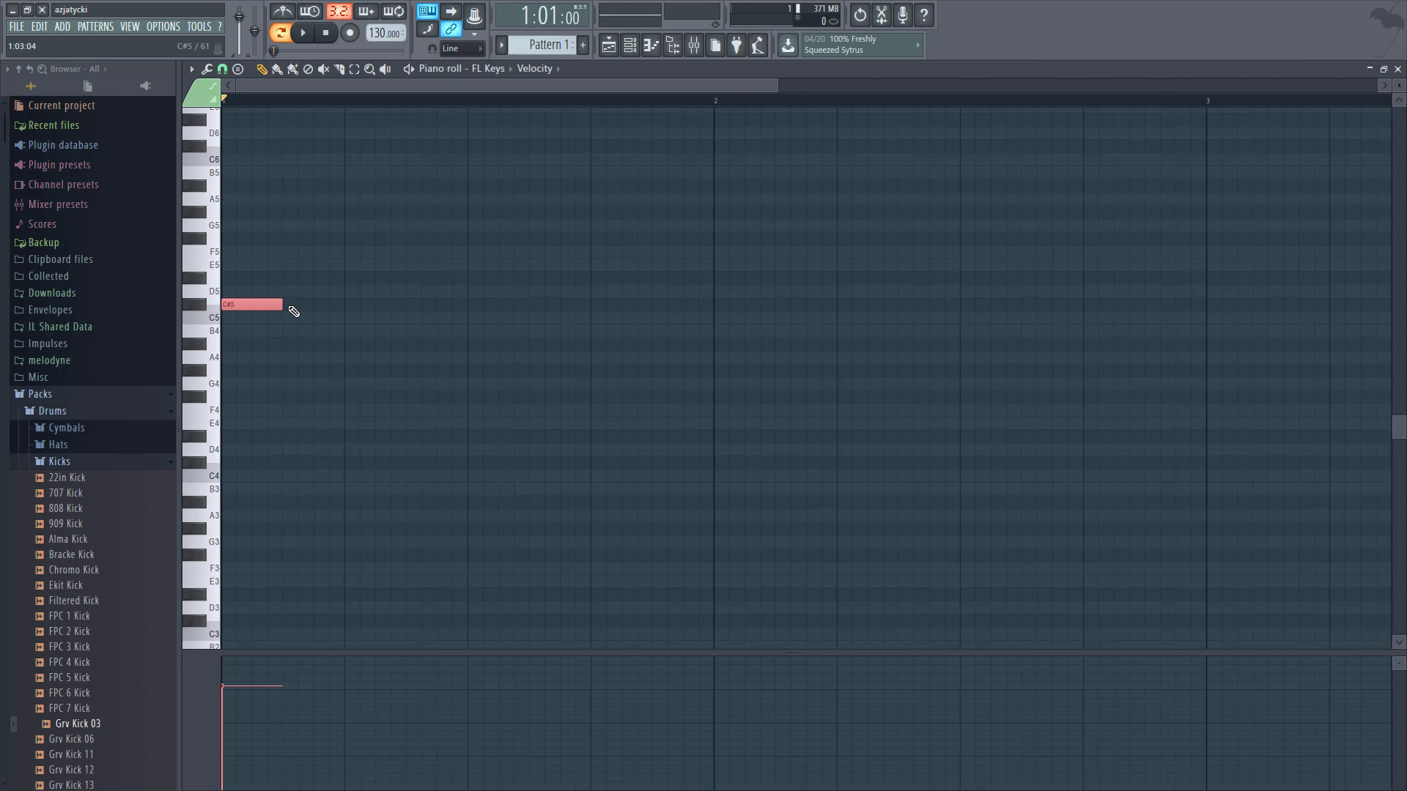
key("ctrl+c")
key("ctrl+v")
left_click_drag(254, 307, 325, 308)
key("ctrl+v")
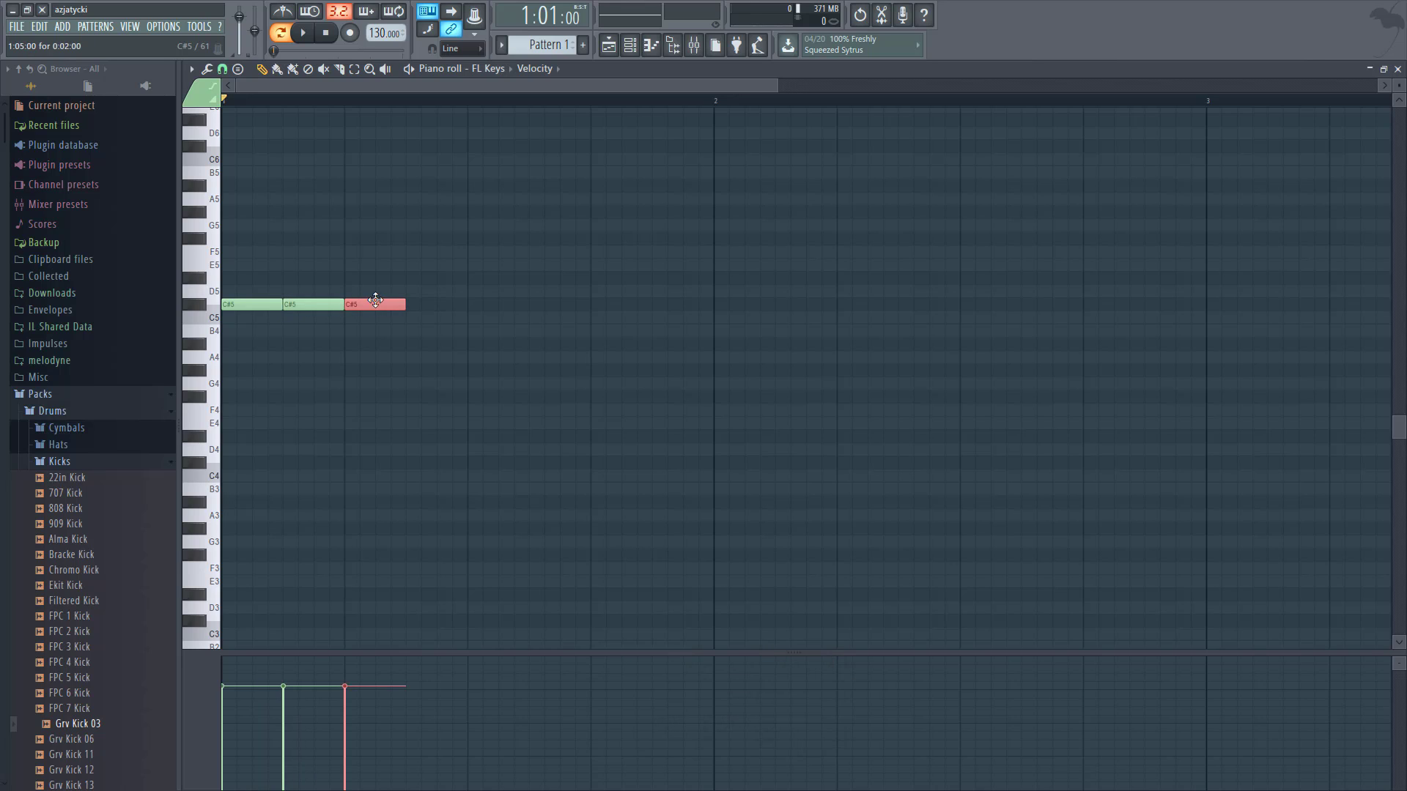
- Select the three C#5 notes, duplicate them in sequence into bar 2, and delete all the notes
key("ctrl+a")
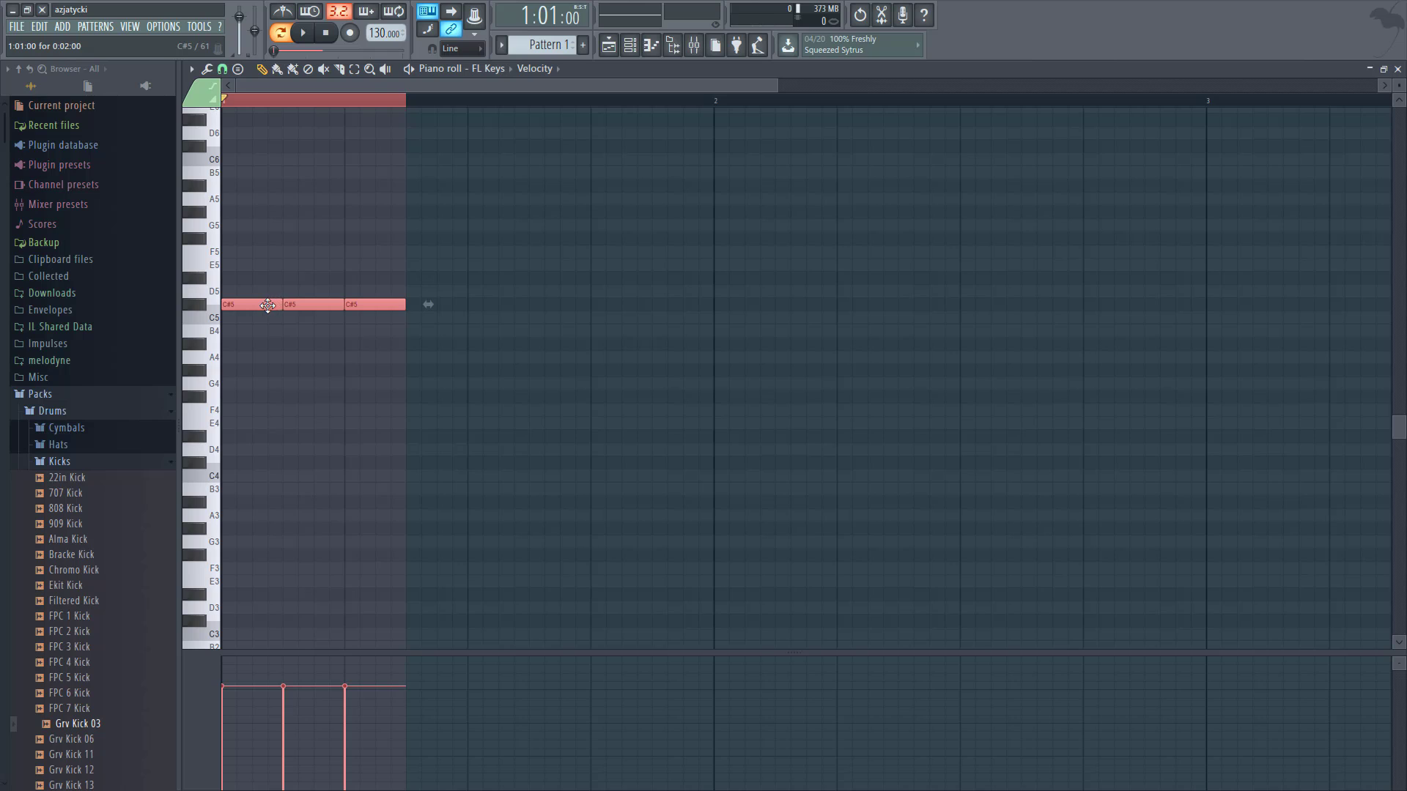
left_click_drag(258, 257, 418, 355)
left_click_drag(269, 306, 438, 306)
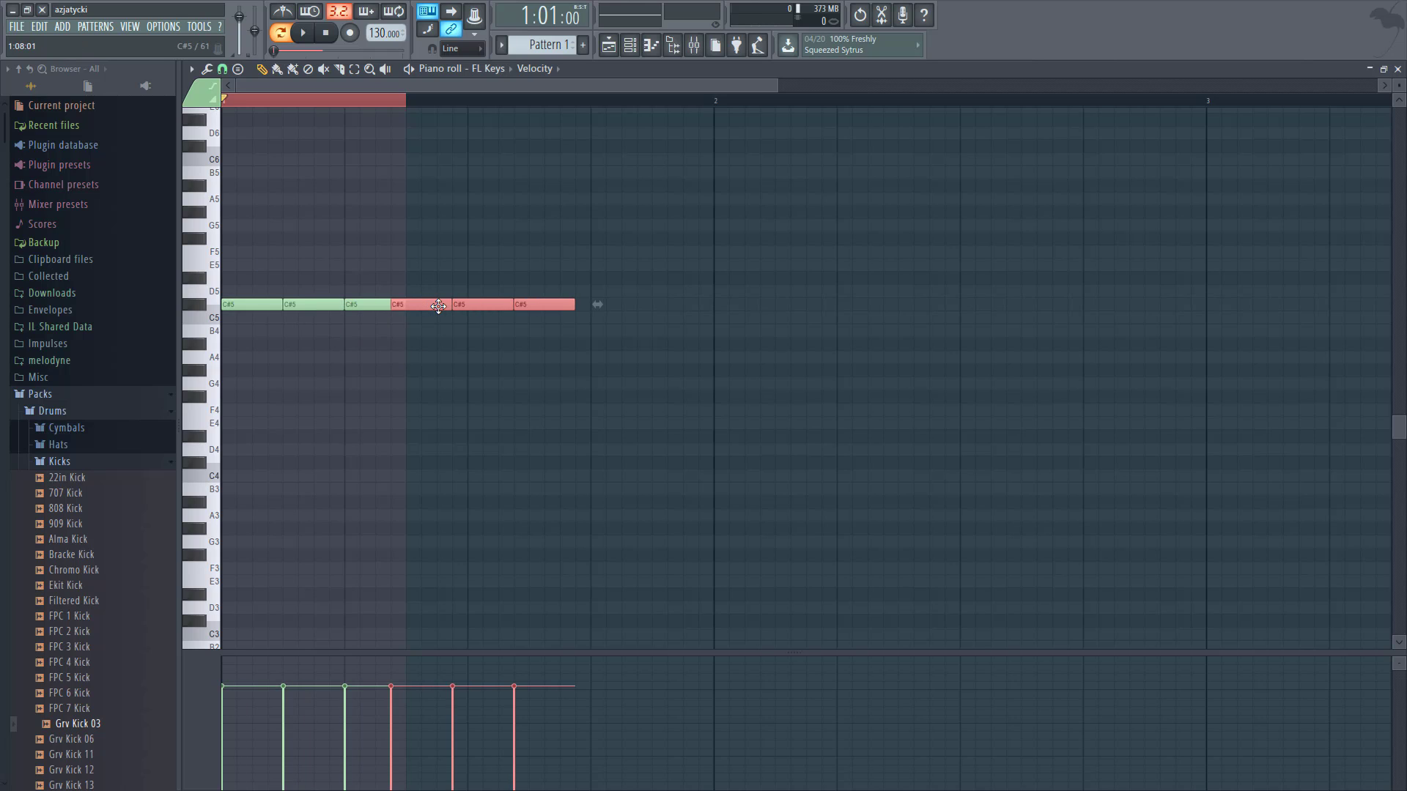
key("ctrl+b")
key("ctrl+a")
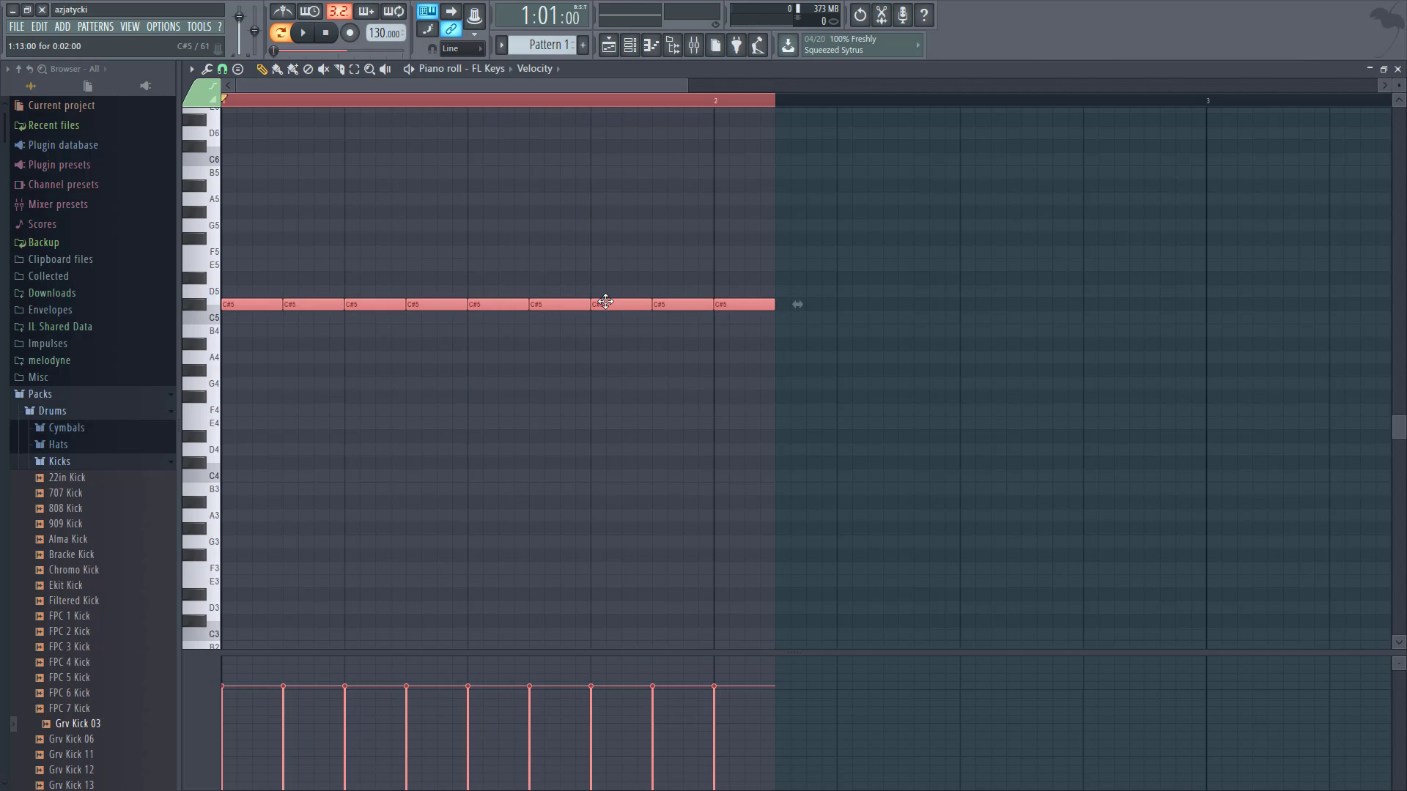
key("Delete")
- Draw C5, D#5 and F5 notes on the first three beats of bar 1 and play them back
left_click(238, 321)
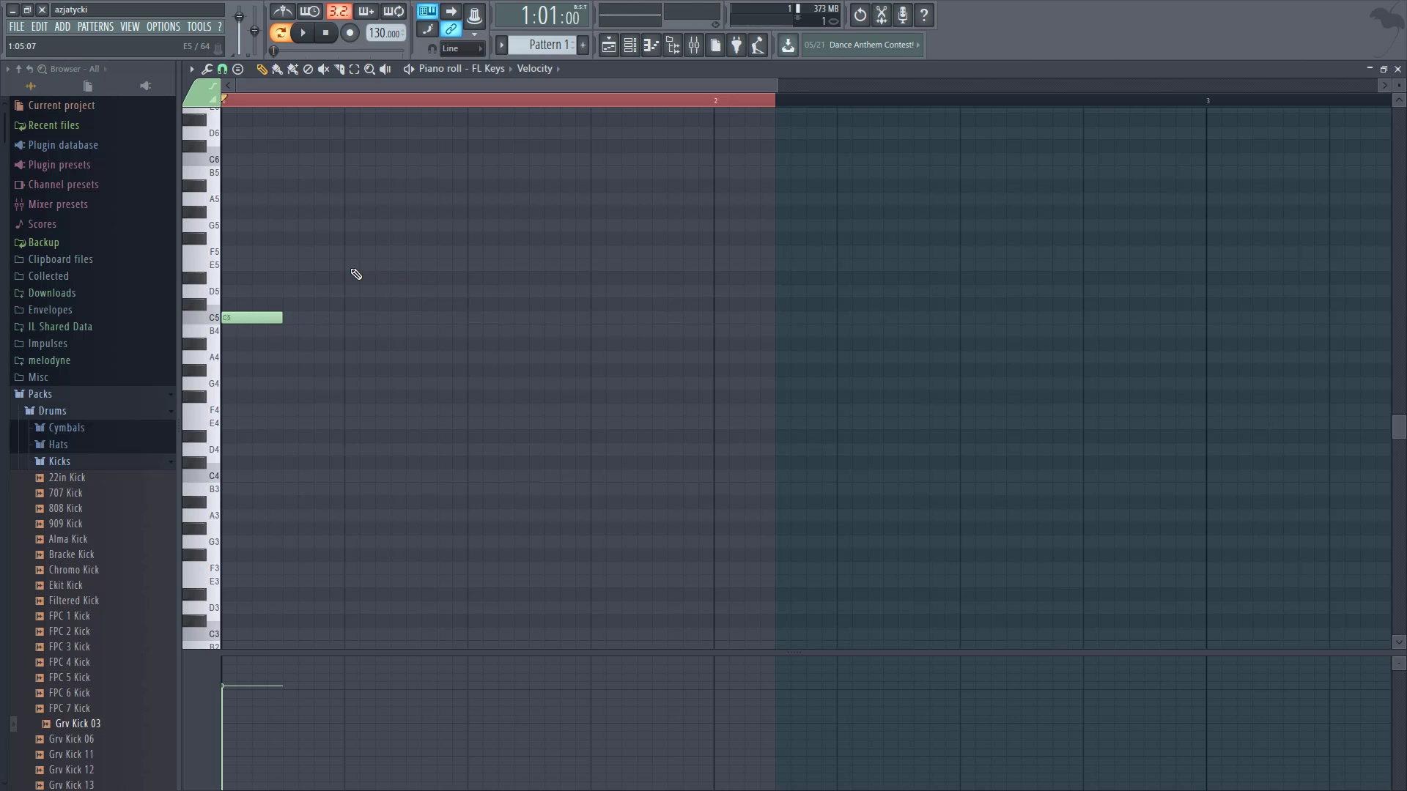
left_click(355, 278)
left_click(478, 253)
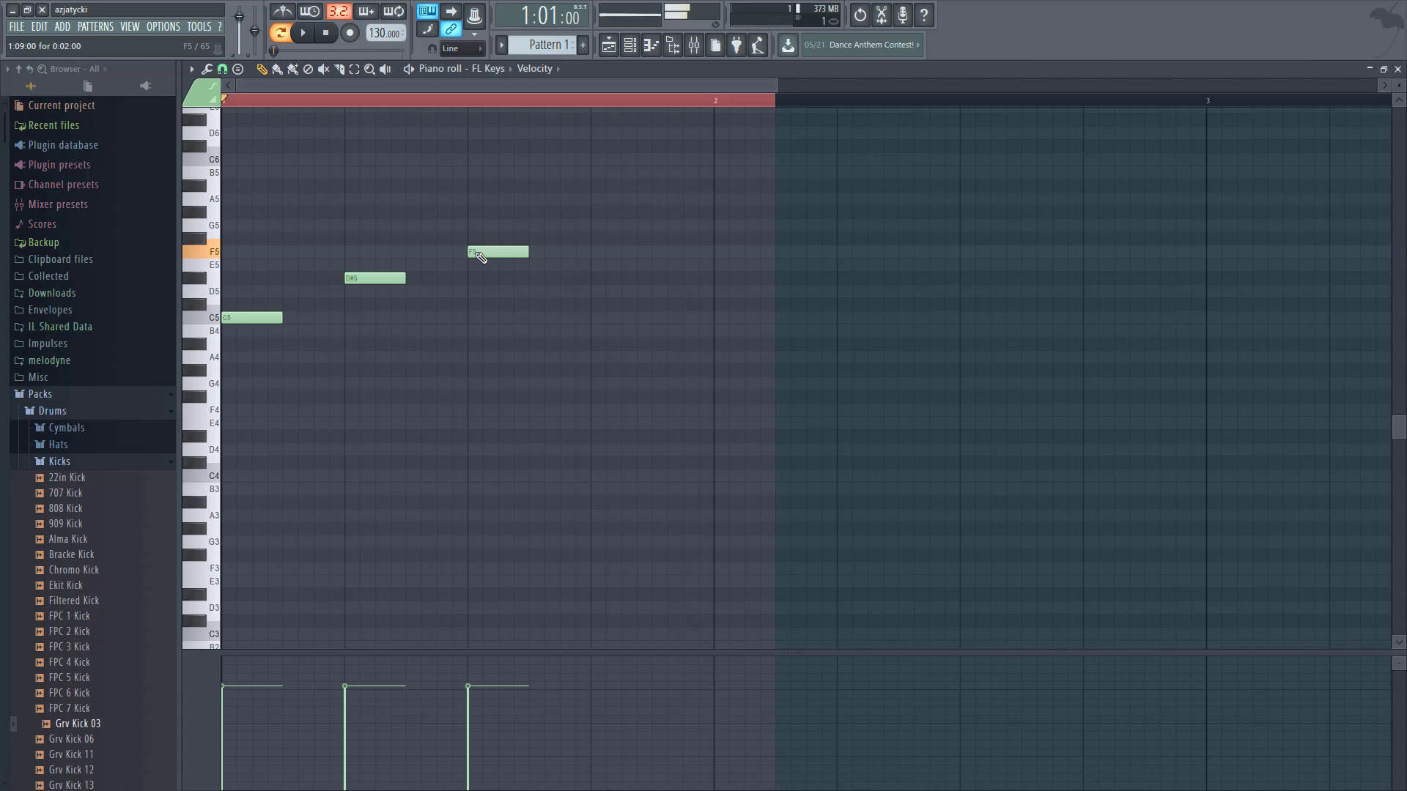
key("space")
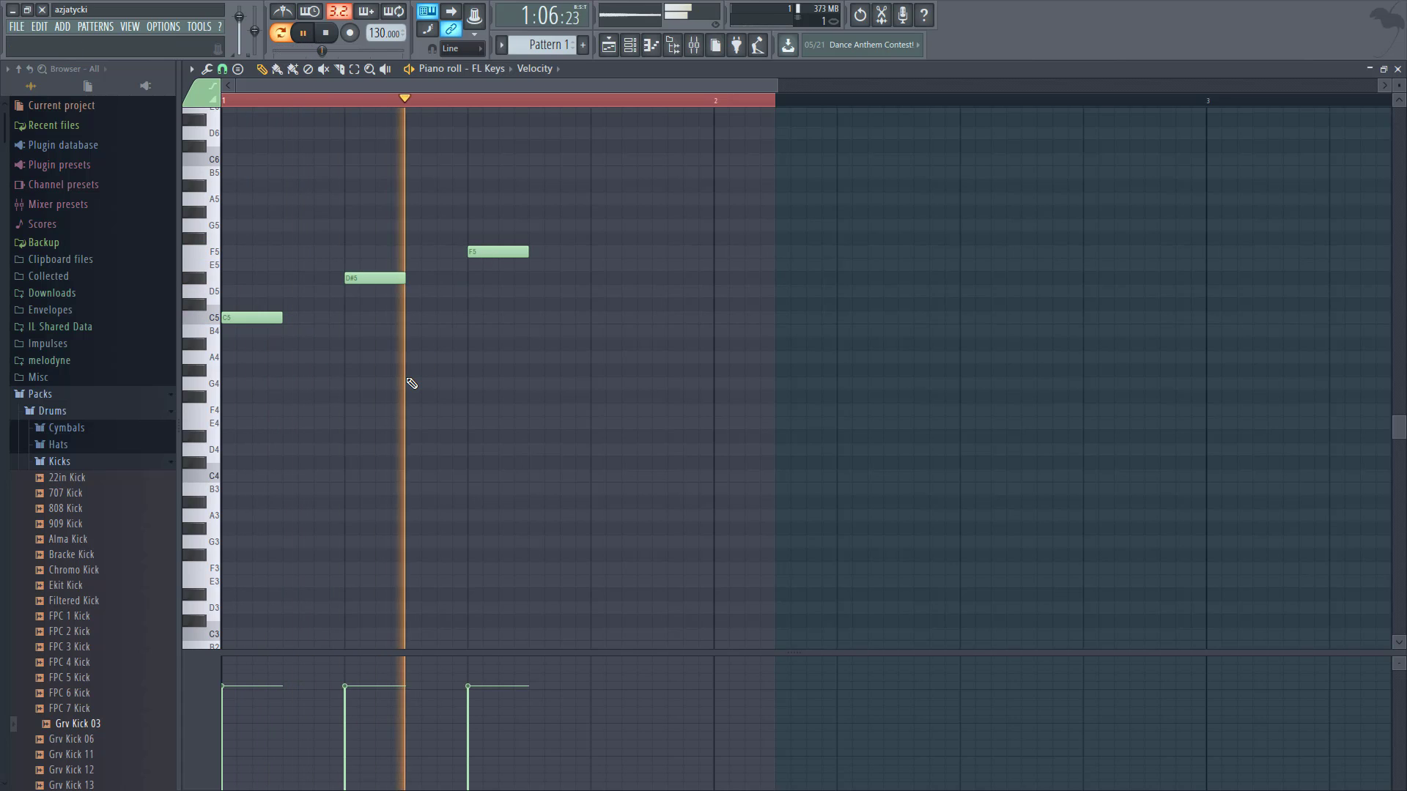
key("space")
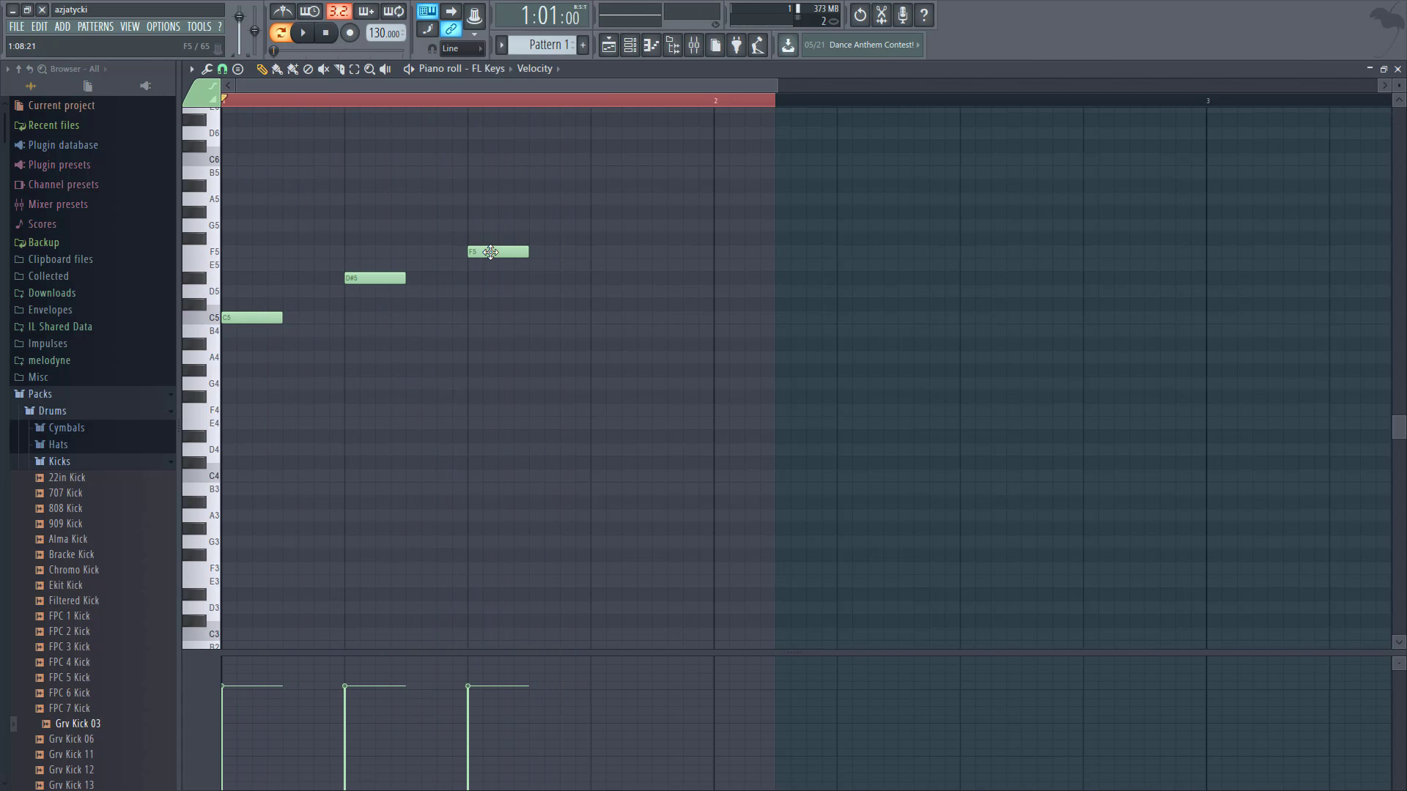
- Select the C5, D#5 and F5 notes together and clear the selection
left_click_drag(254, 194, 716, 402)
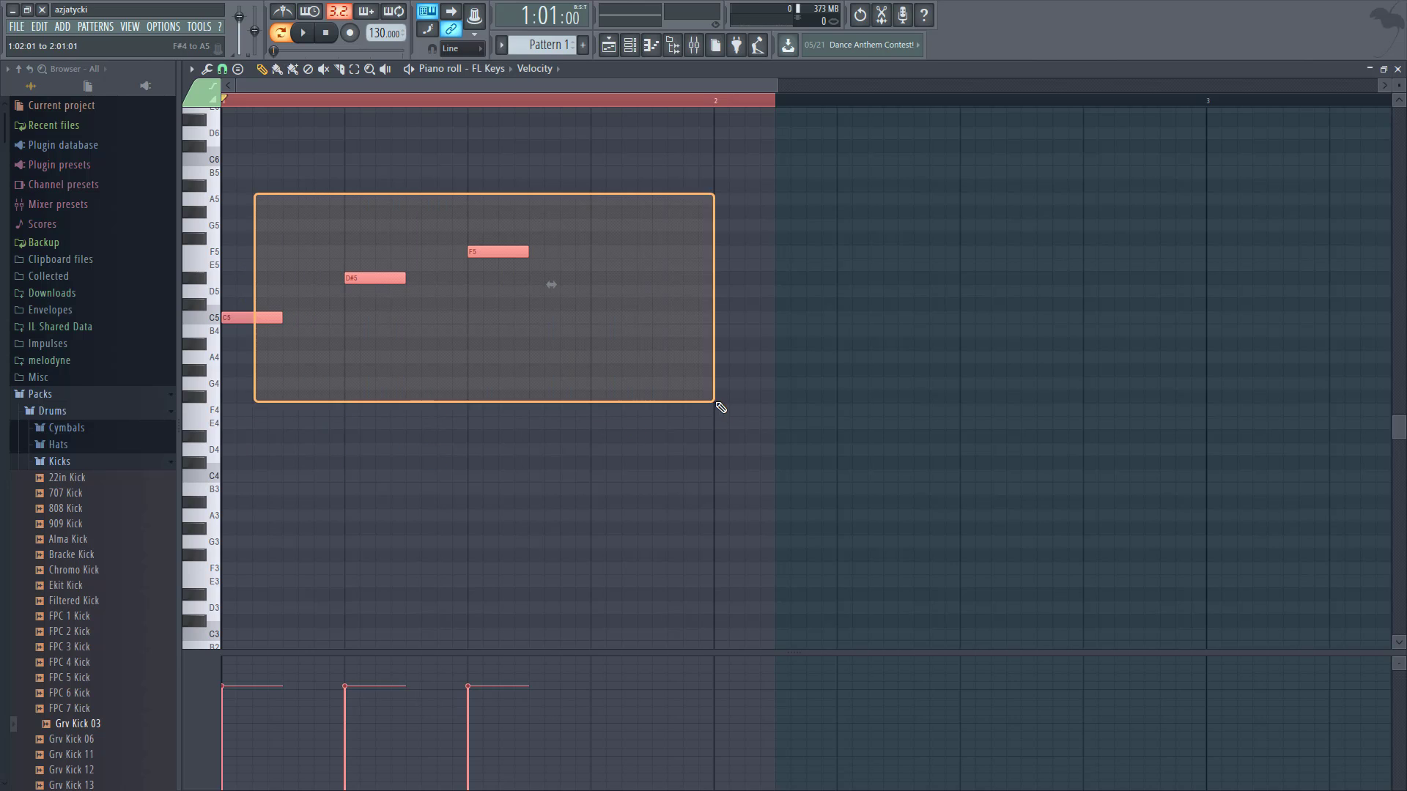
left_click(531, 251)
right_click(530, 252)
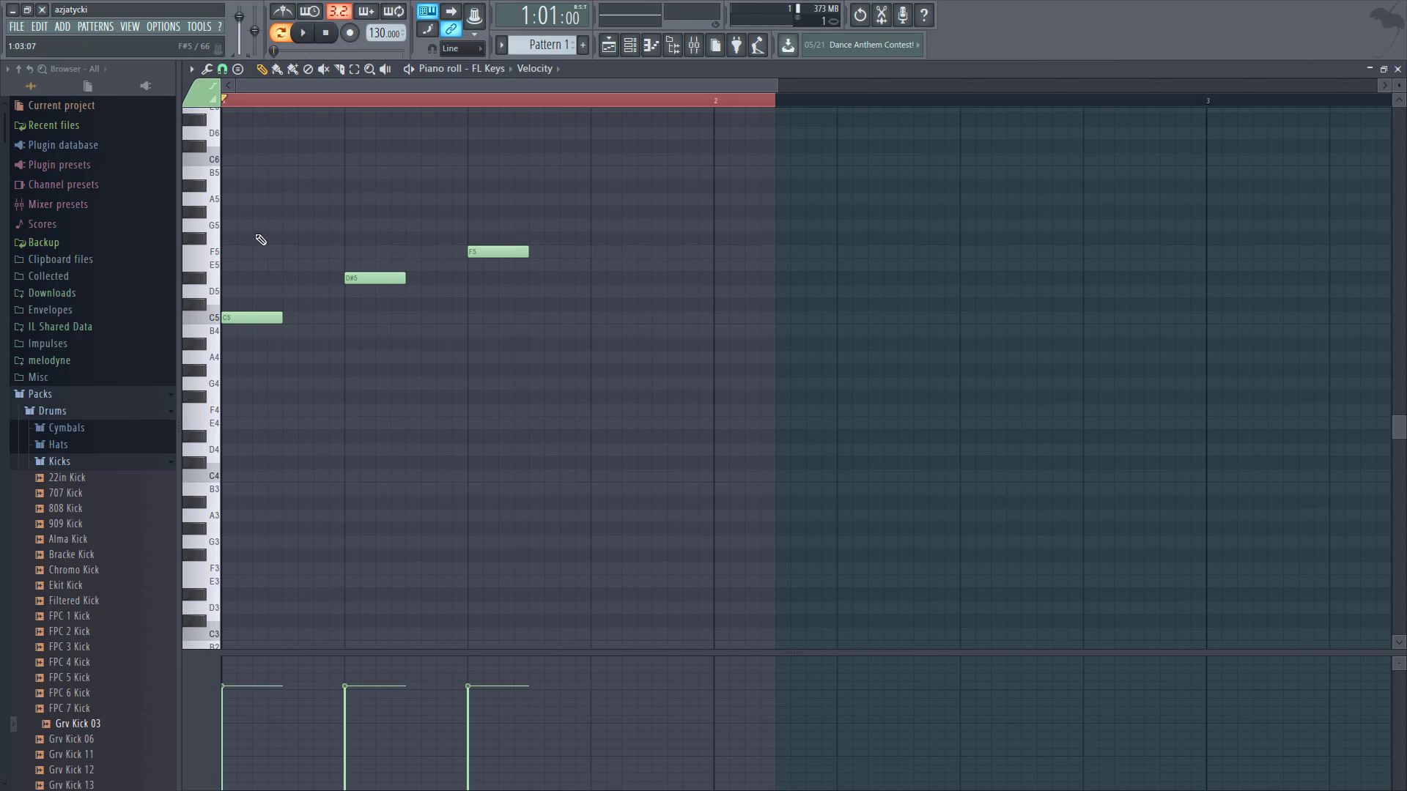
left_click_drag(246, 257, 645, 364)
left_click_drag(543, 340, 611, 350)
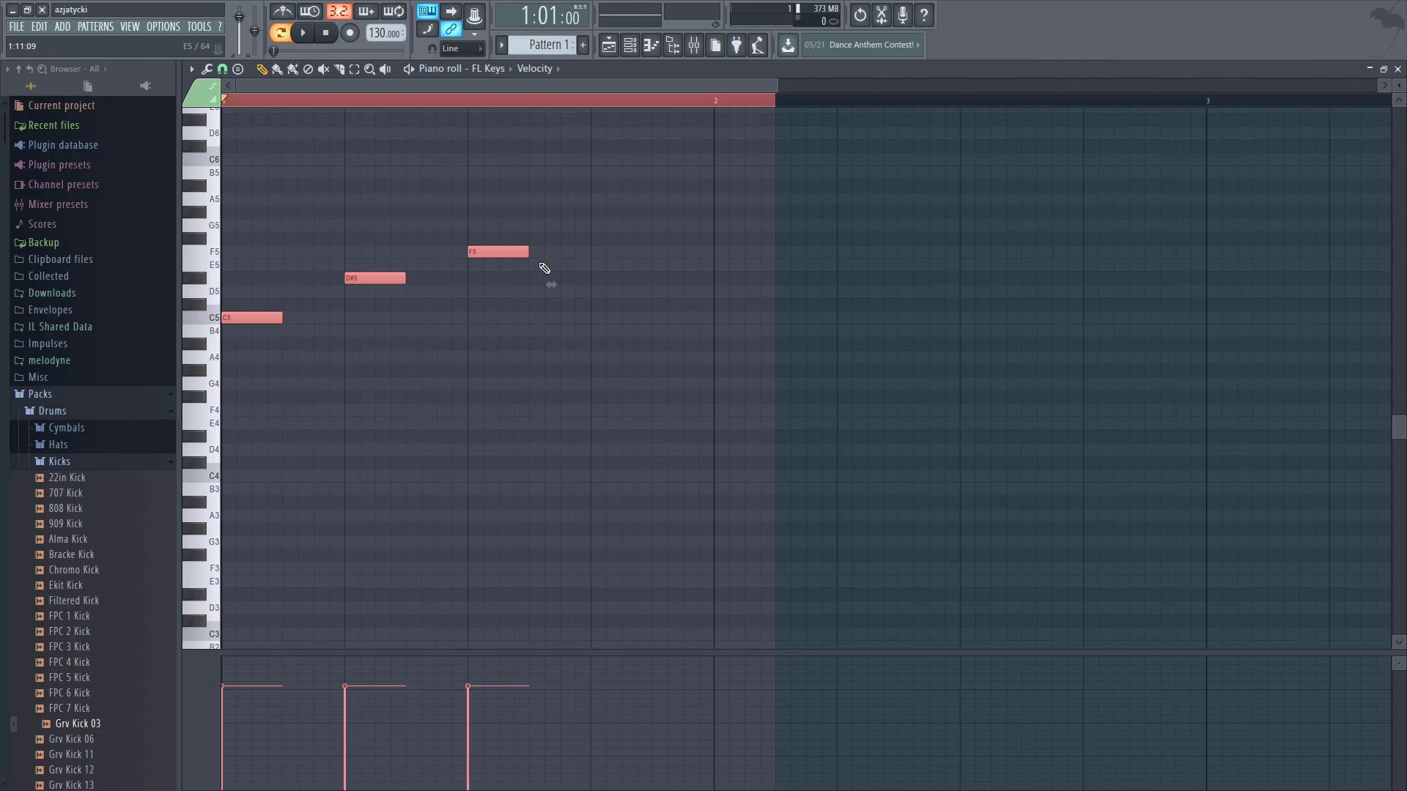
mouse_move(528, 252)
left_mouse_down()
mouse_move(590, 251)
mouse_move(533, 244)
left_mouse_up()
left_click(455, 339, "ctrl")
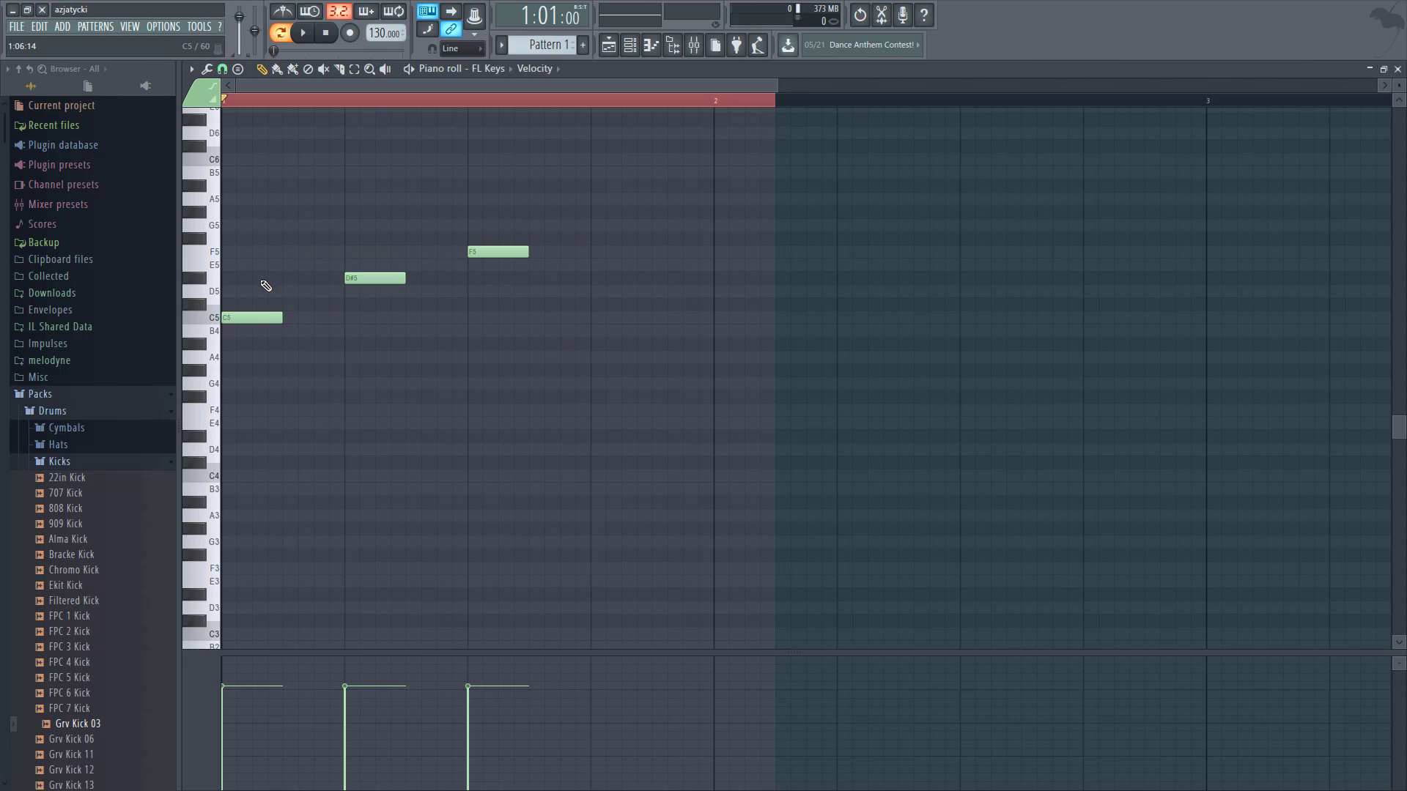
- Lengthen the selected C5, D#5 and F5 notes with the Articulator so they run into each other, and delete all three
left_click_drag(249, 220, 579, 363)
key("alt+l")
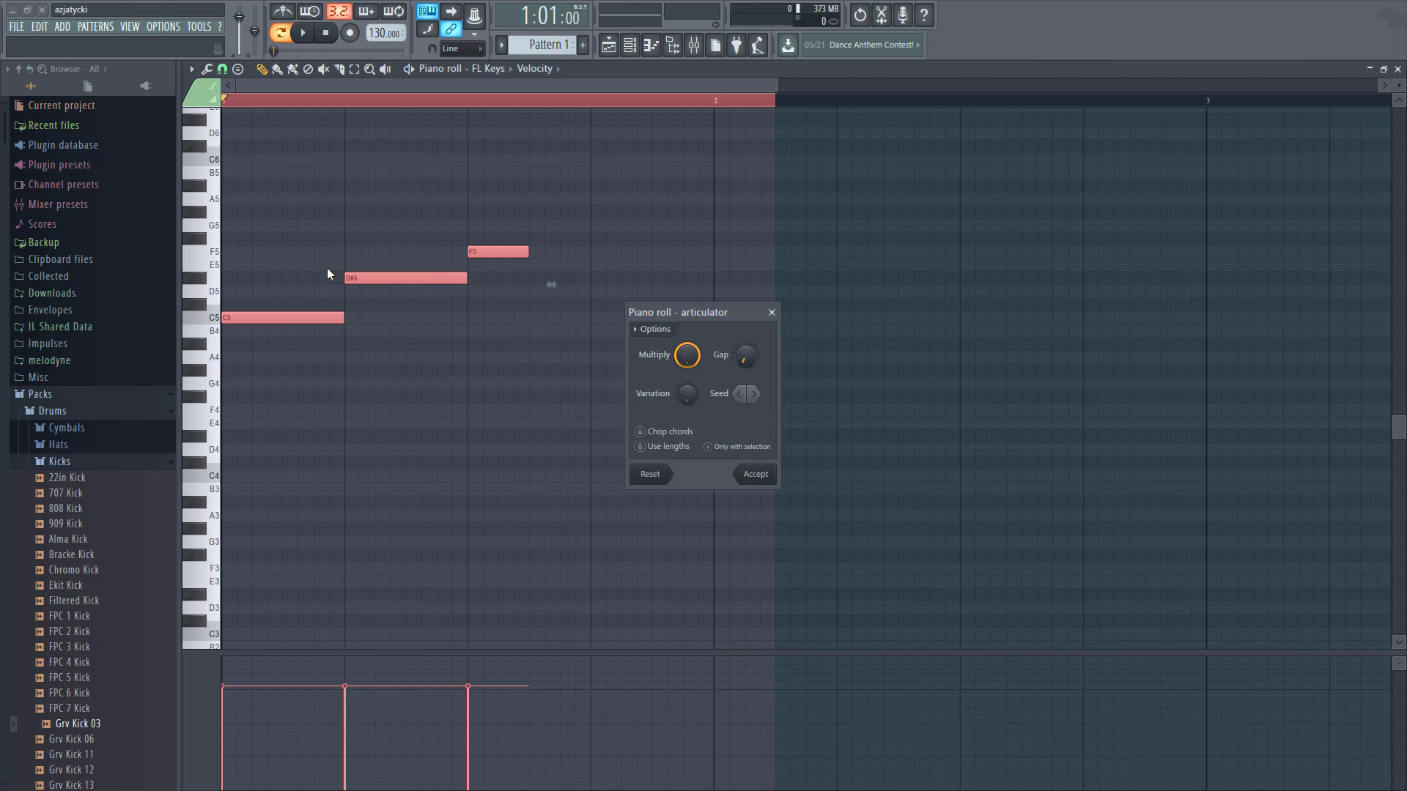
left_click(756, 475)
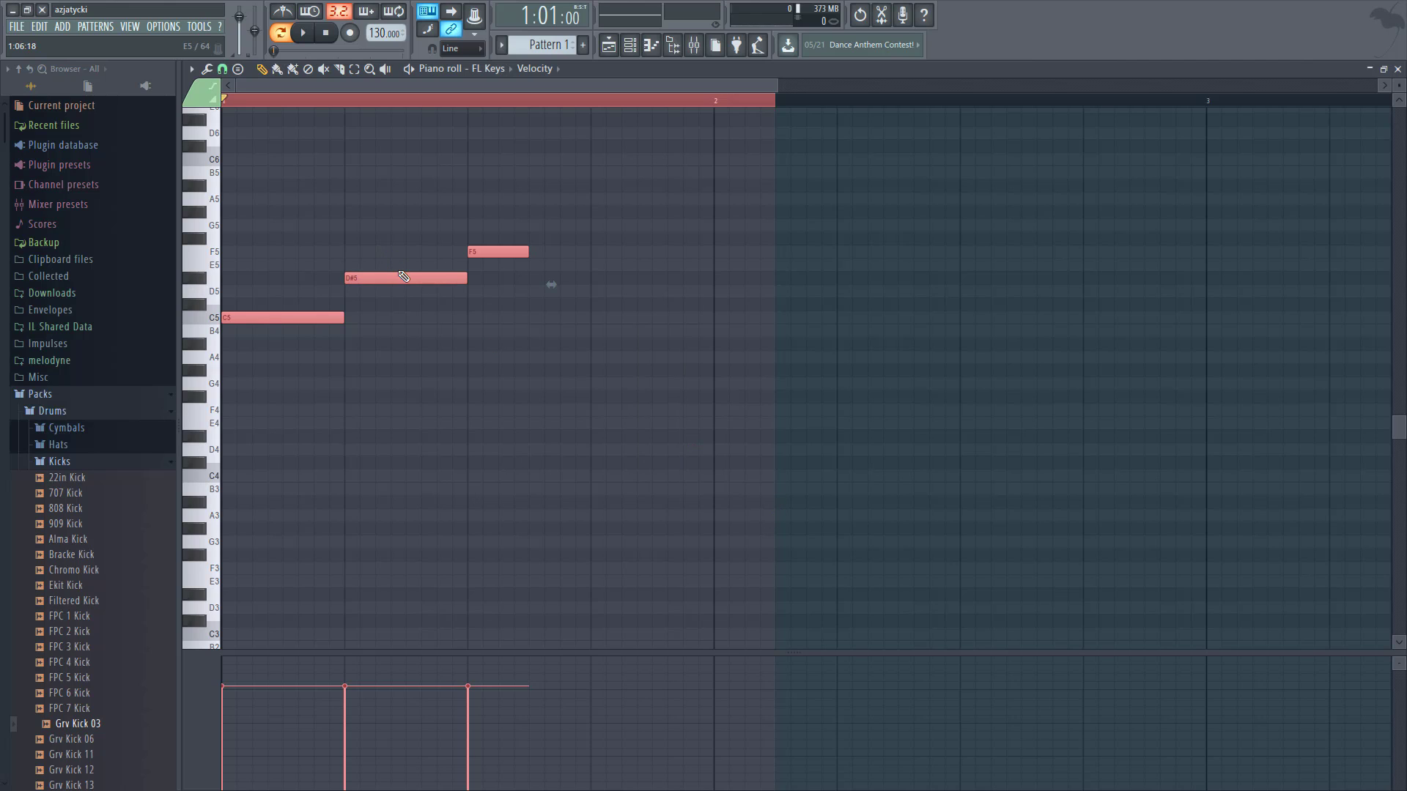
right_click(401, 277)
right_click(337, 317)
right_click(475, 253)
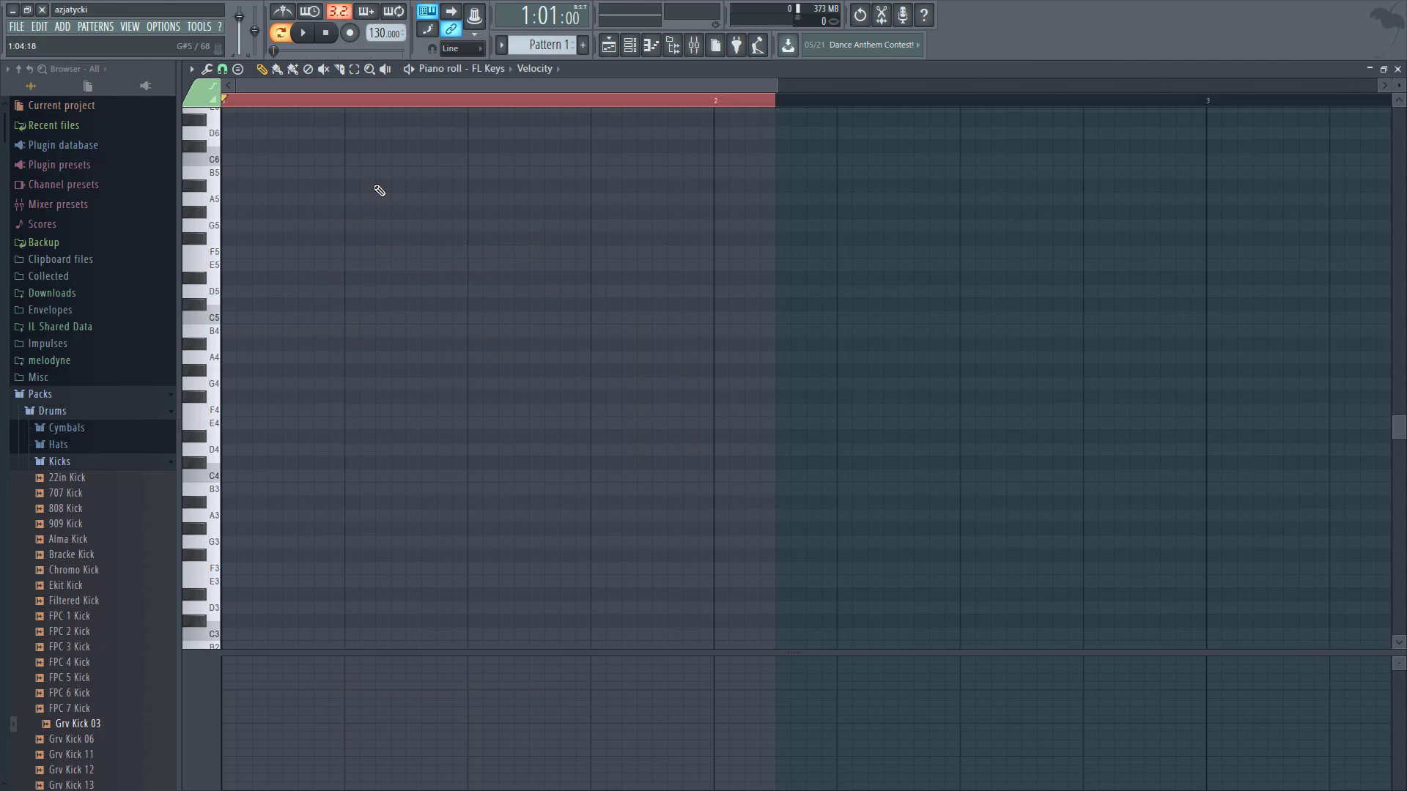
- Draw a chord of C4, E4, G4 and C5 at the start of bar 1
left_click(228, 477)
left_click(226, 450)
right_click(226, 448)
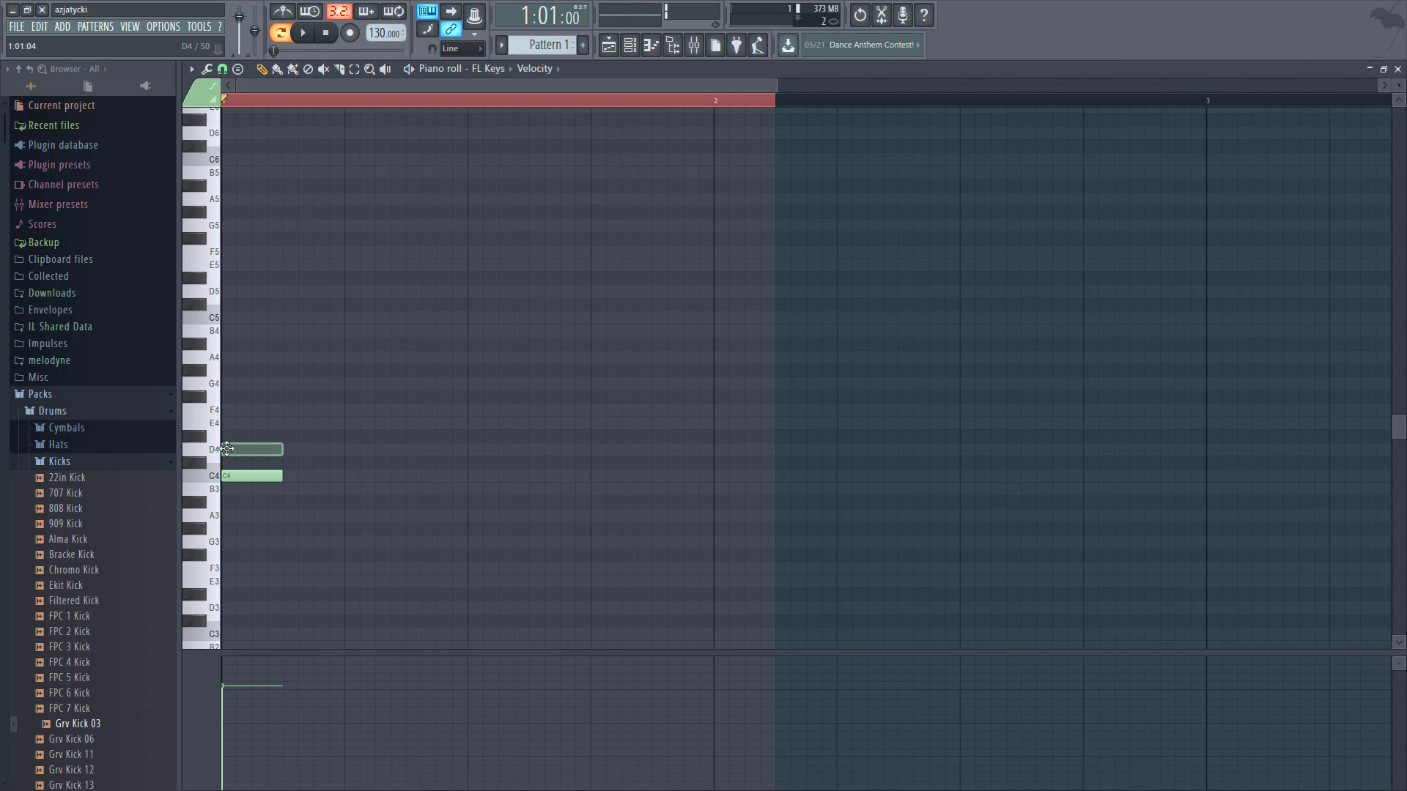
left_click(224, 436)
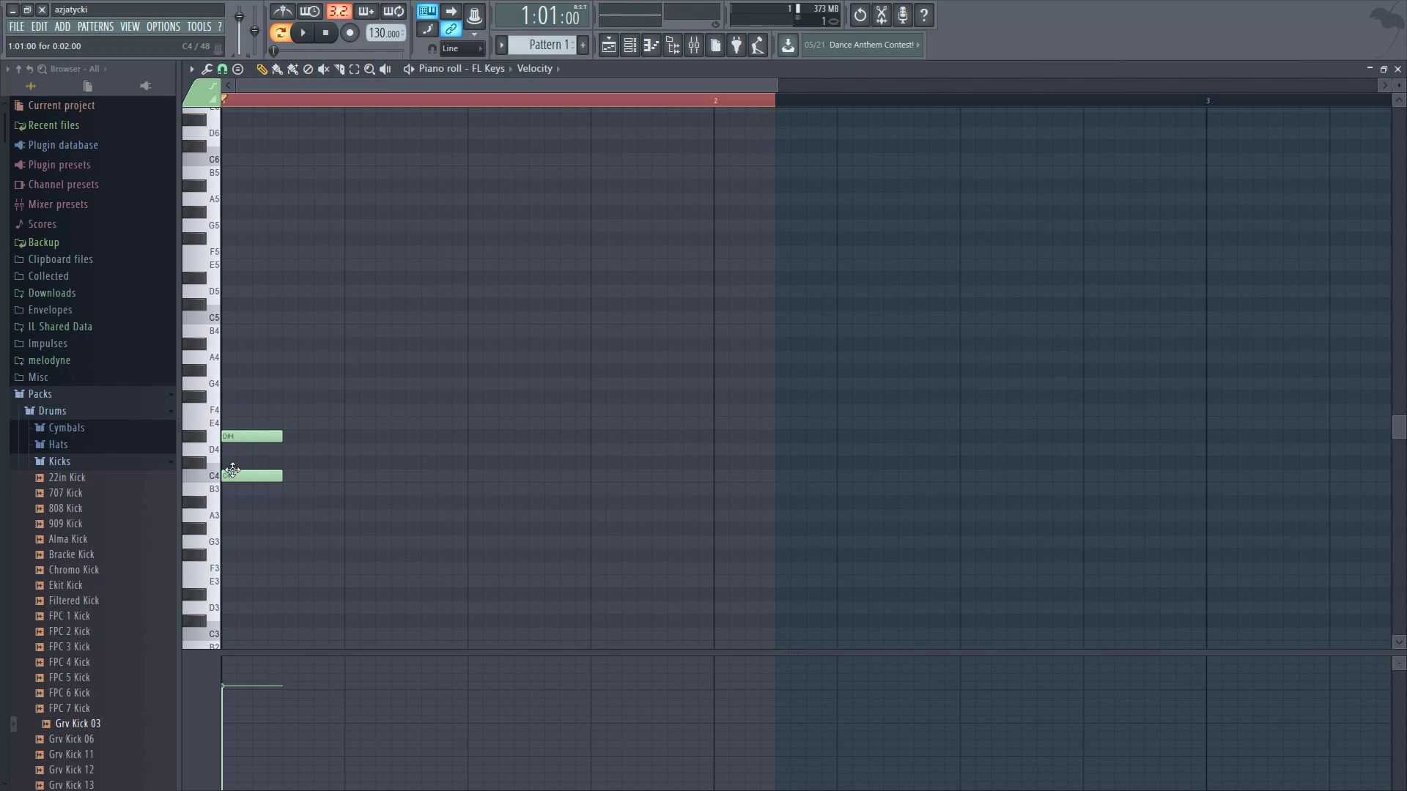
right_click(230, 438)
left_click(229, 423)
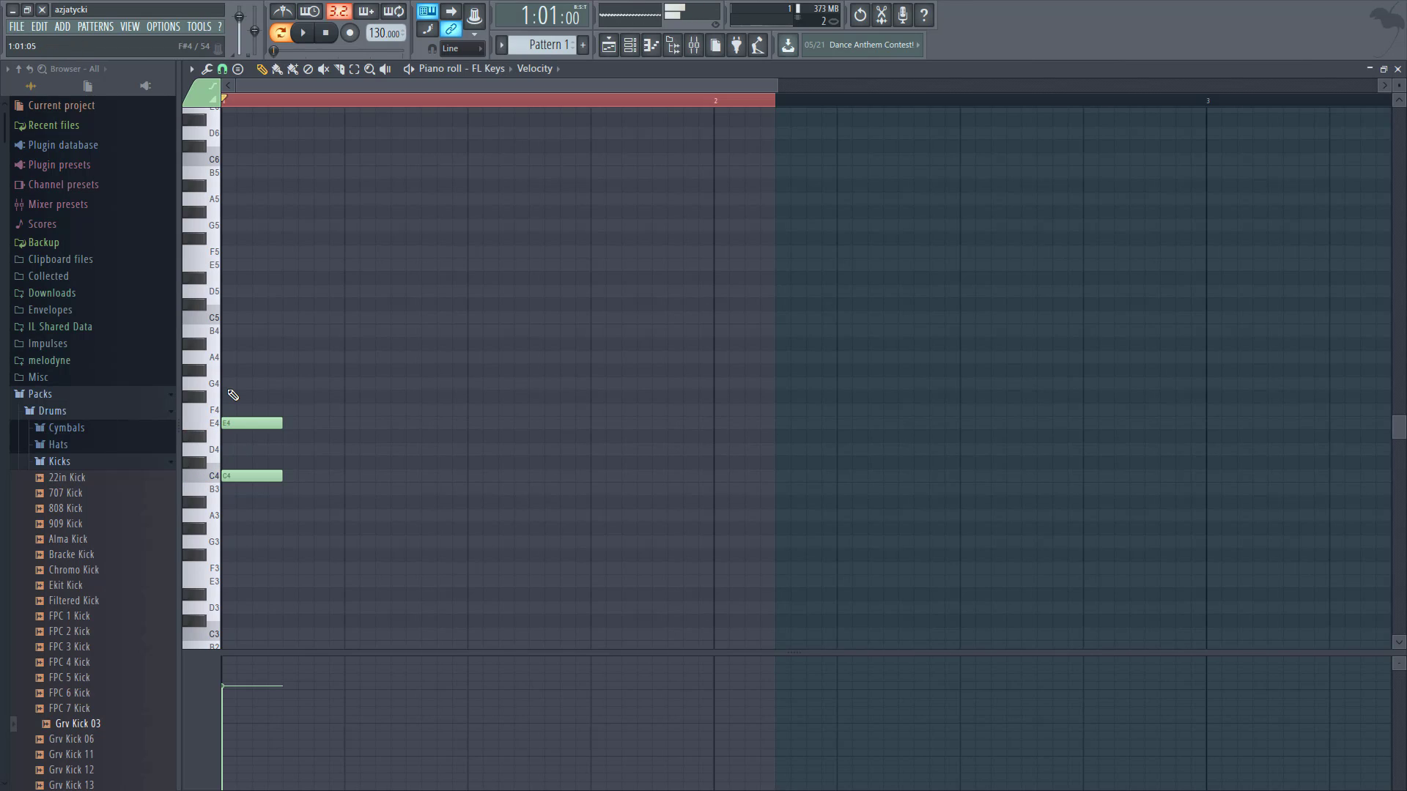
left_click(230, 384)
left_click(229, 318)
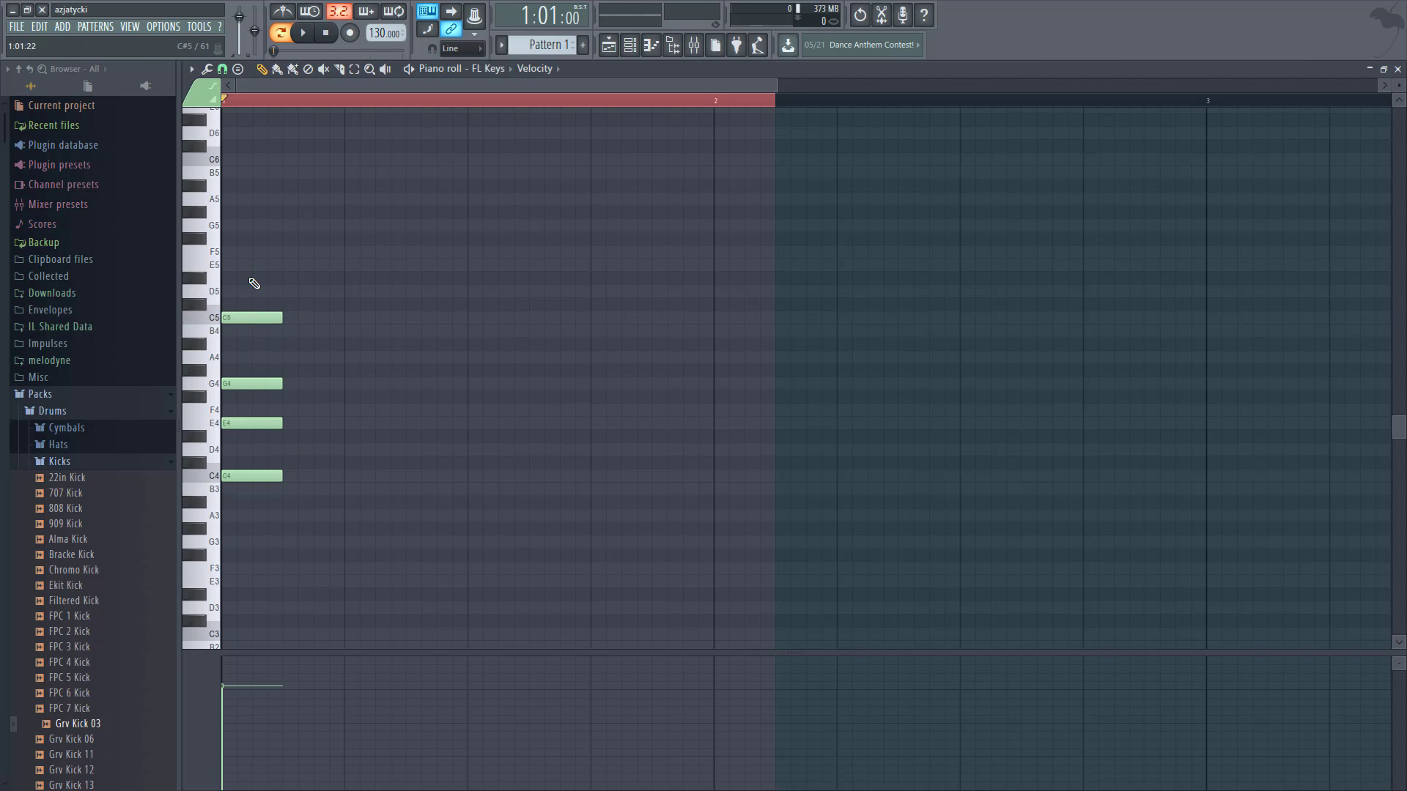
- Copy the whole chord to beats 2, 3 and 4 of bar 1 and deselect the notes
key("ctrl+a")
left_click_drag(254, 477, 369, 480)
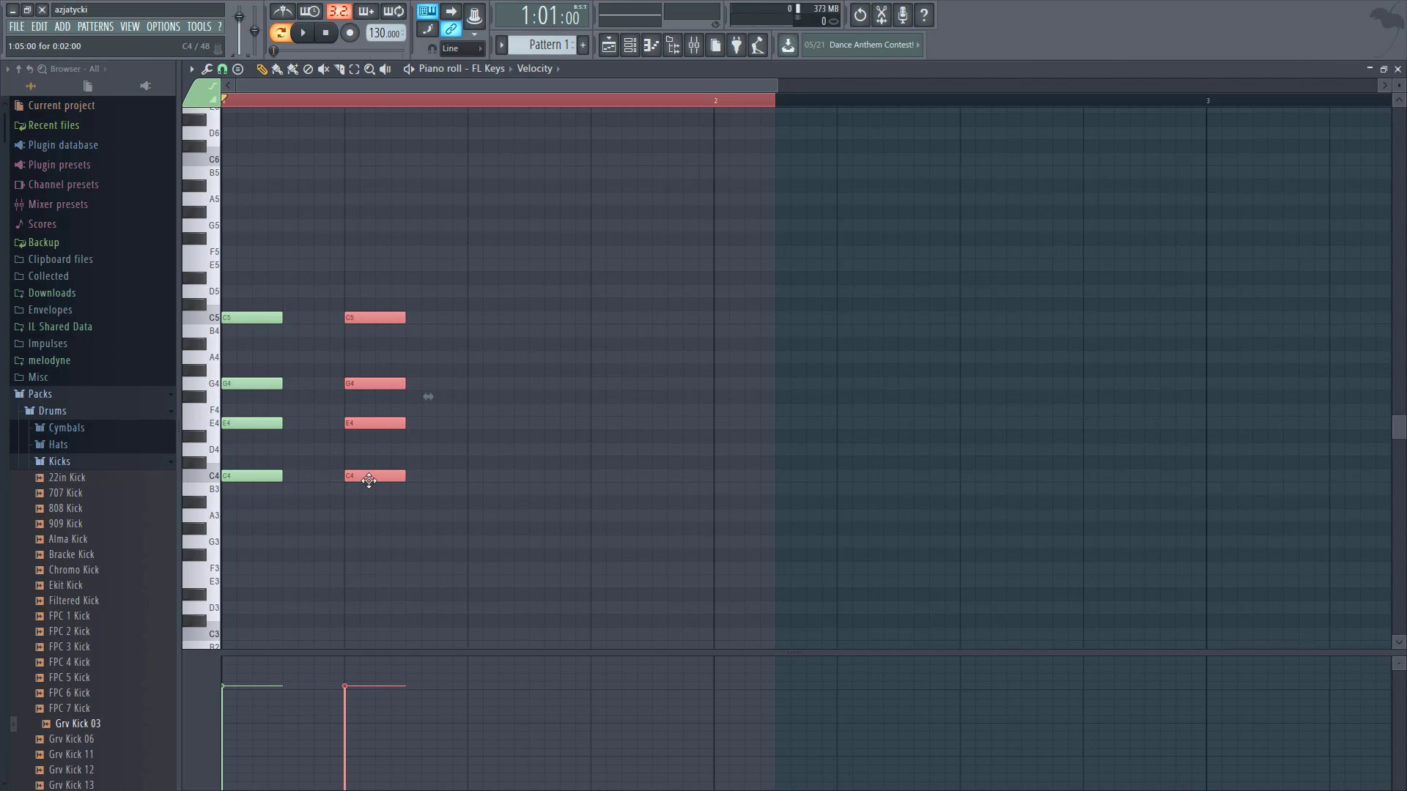
key("ctrl+b")
key("ctrl+b")
key("ctrl+d")
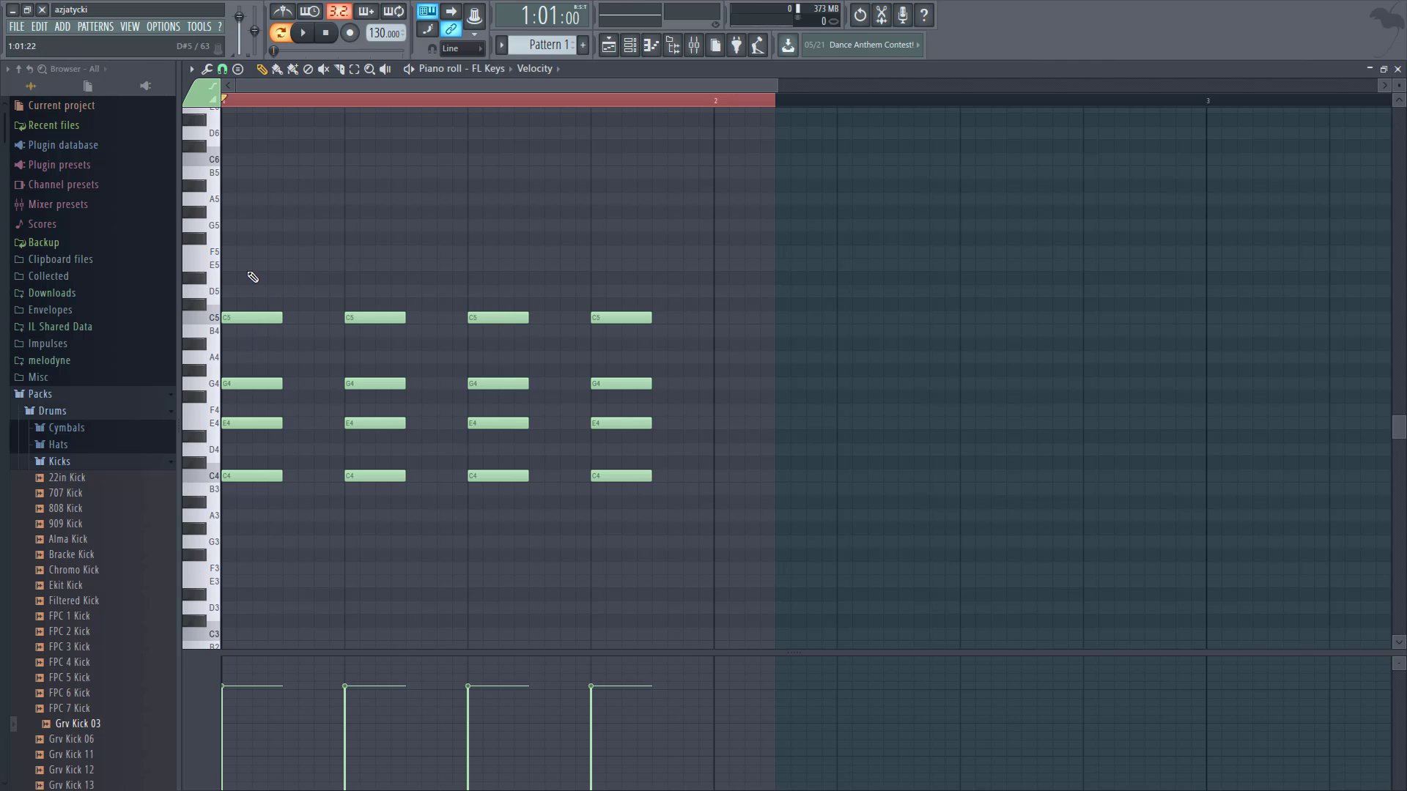
- Delete the chords on beats 1 and 3 note by note
left_click_drag(250, 260, 503, 527)
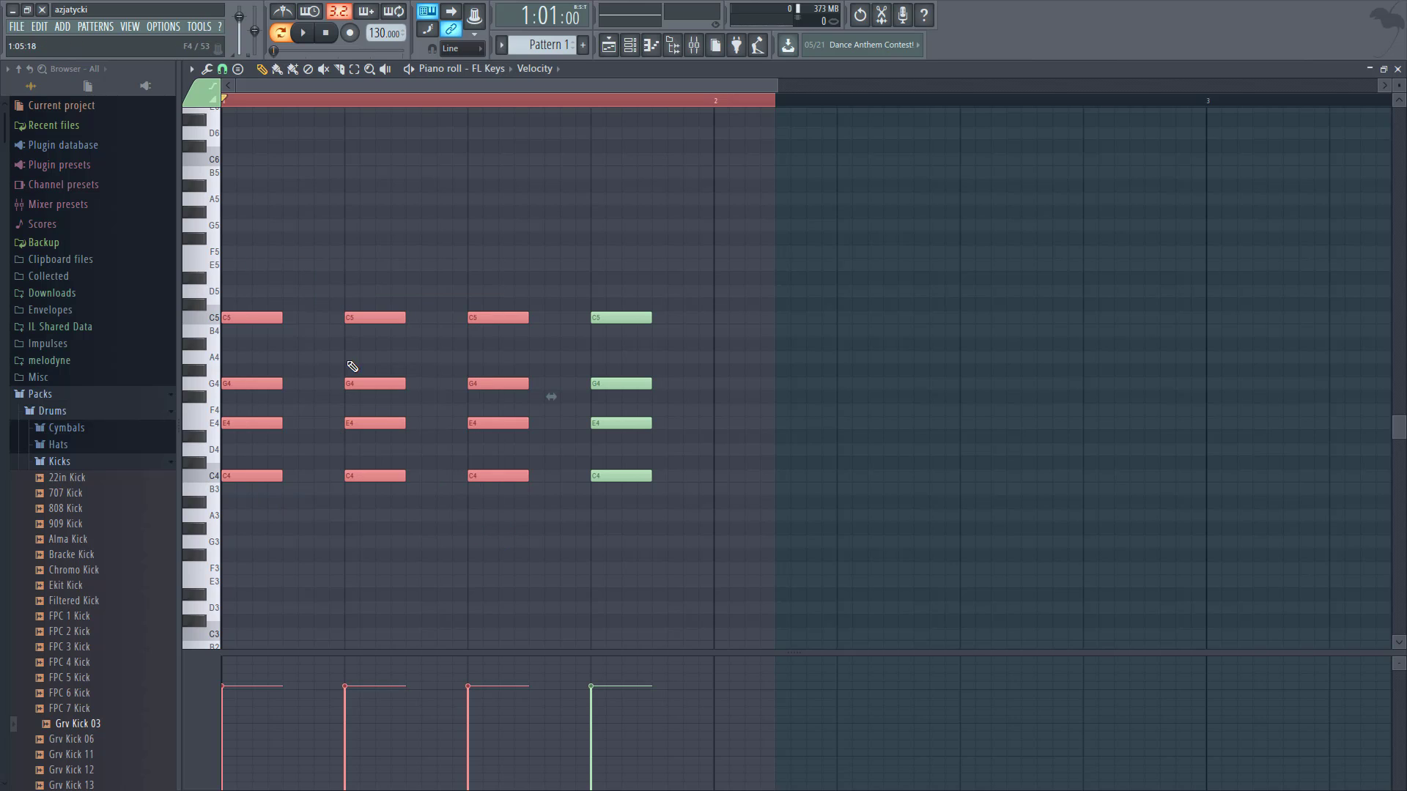
left_click(264, 225, "ctrl")
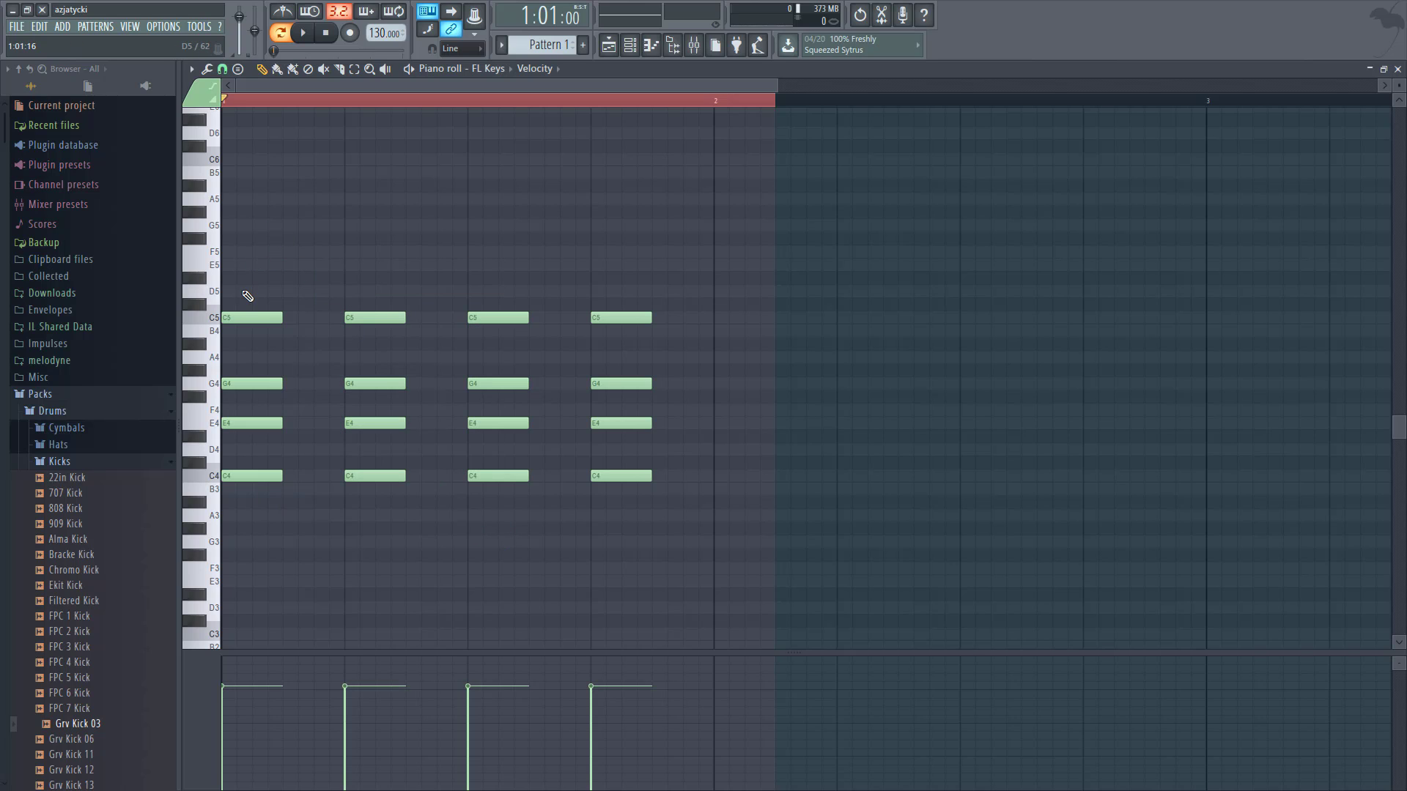
right_click(252, 317)
right_click(252, 383)
right_click(252, 422)
right_click(252, 476)
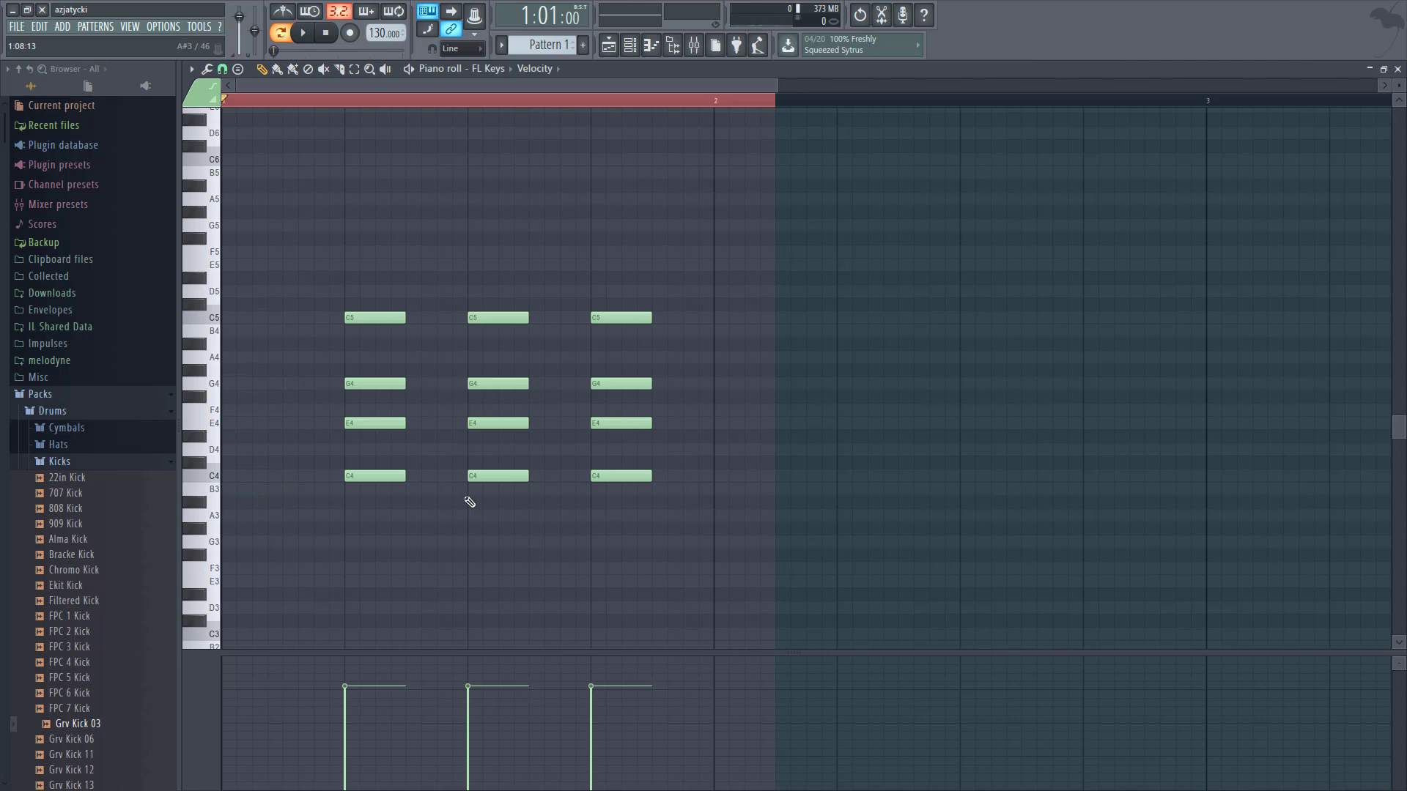
right_click(498, 476)
right_click(499, 423)
right_click(499, 383)
right_click(499, 317)
- Undo the note deletions on beats 1 and 3, going back several steps in the history
key("ctrl+z")
key("ctrl+z")
key("ctrl+z")
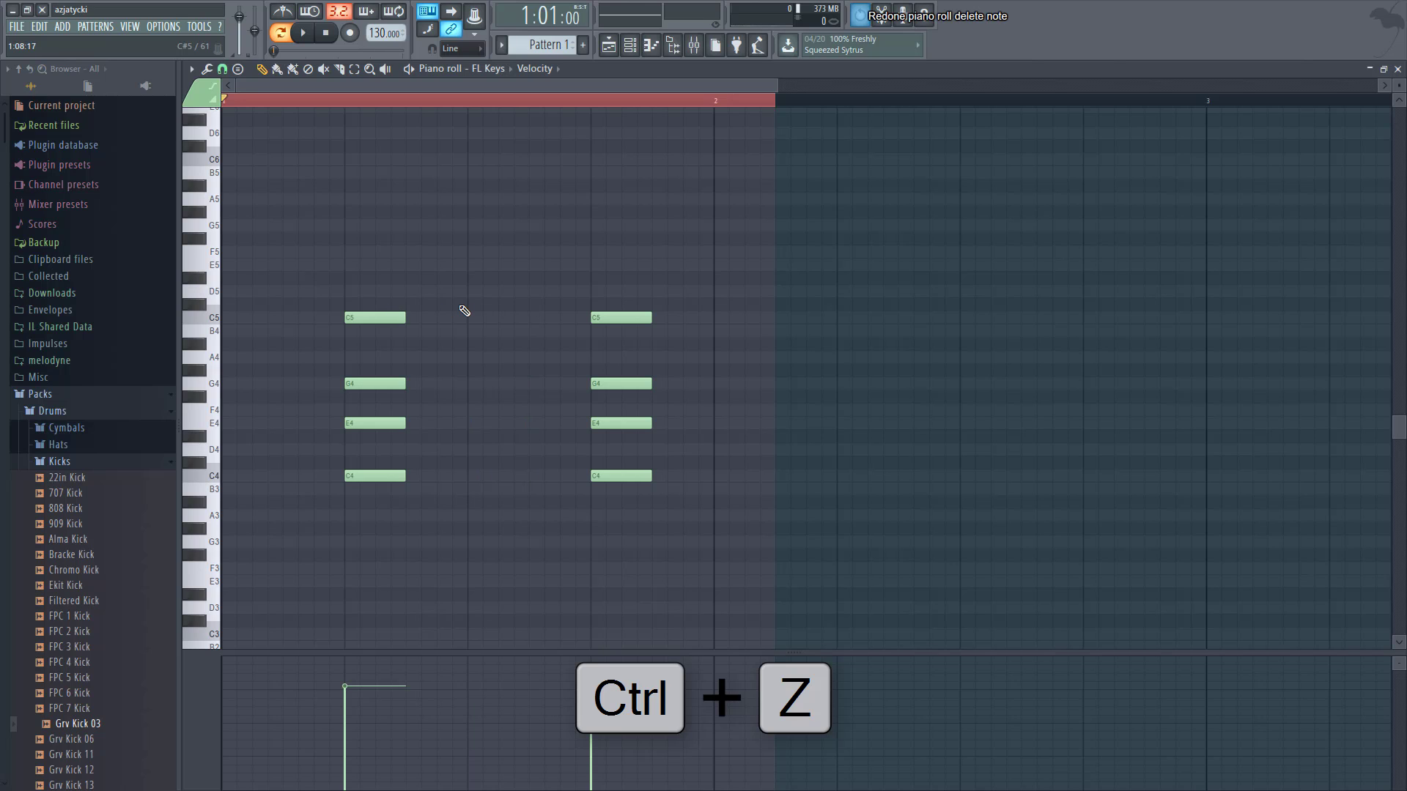
key("ctrl+alt+z")
key("ctrl+alt+z")
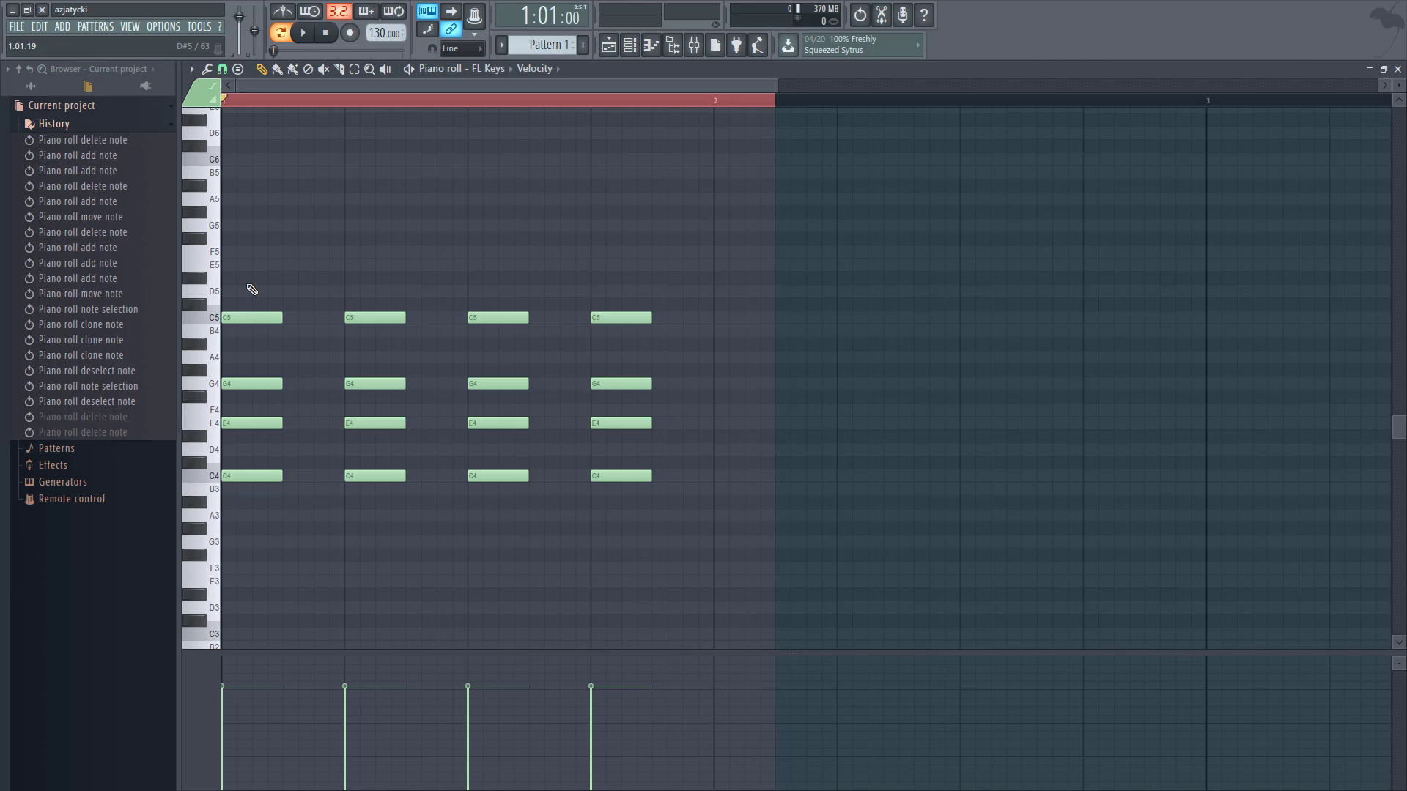
- Select the chords on beats 1 and 3 together, delete them at once, and undo the deletion
left_click_drag(222, 274, 310, 509)
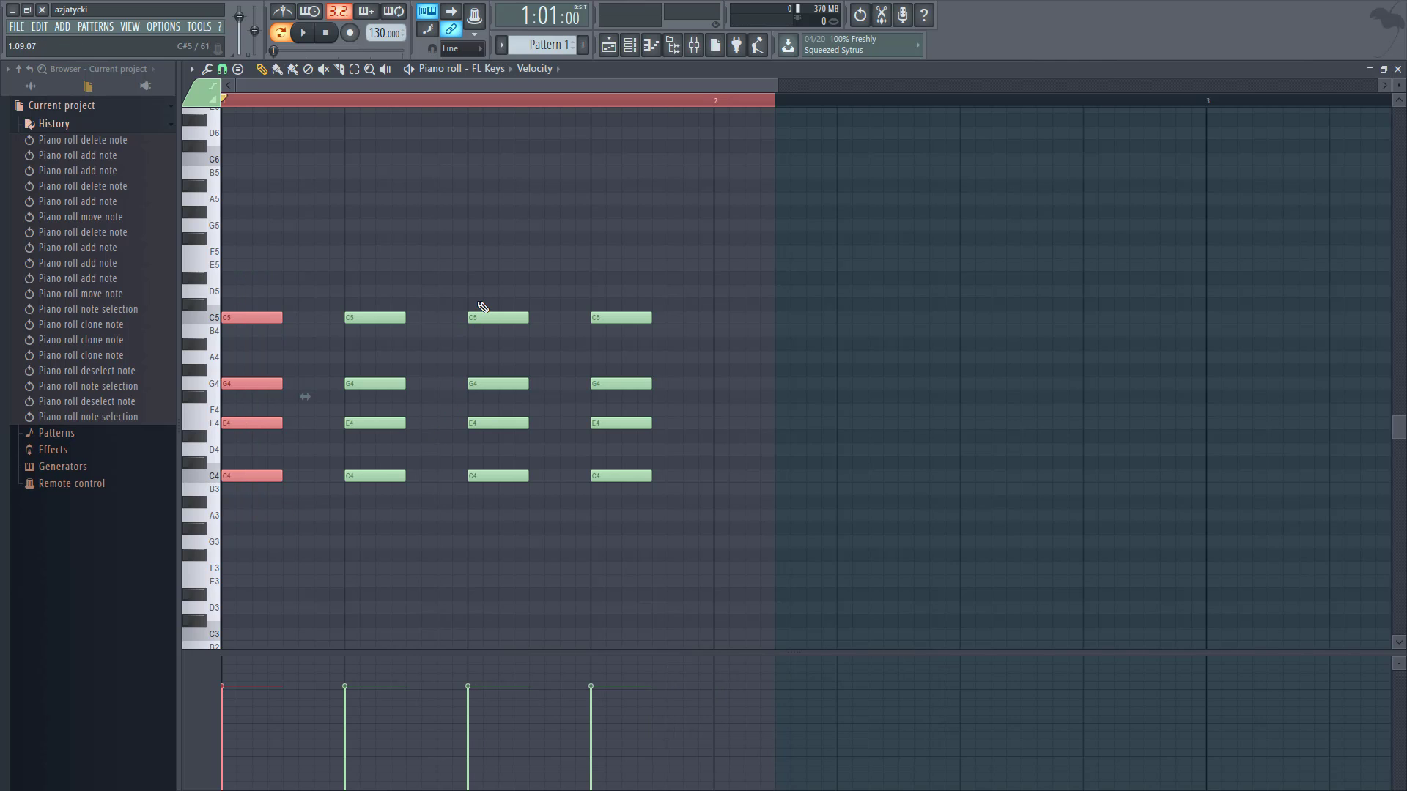
left_click_drag(487, 260, 521, 599)
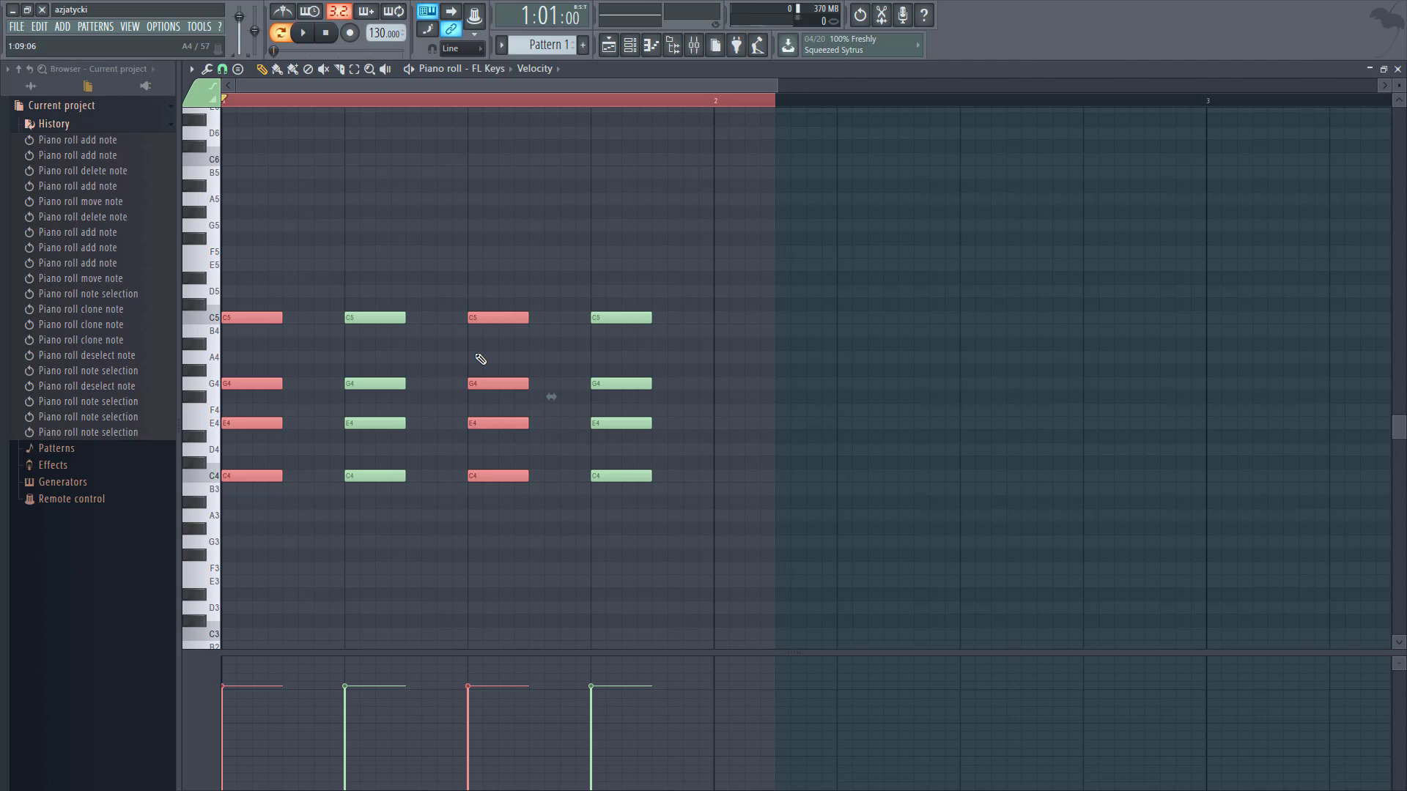
key("Delete")
key("ctrl+z")
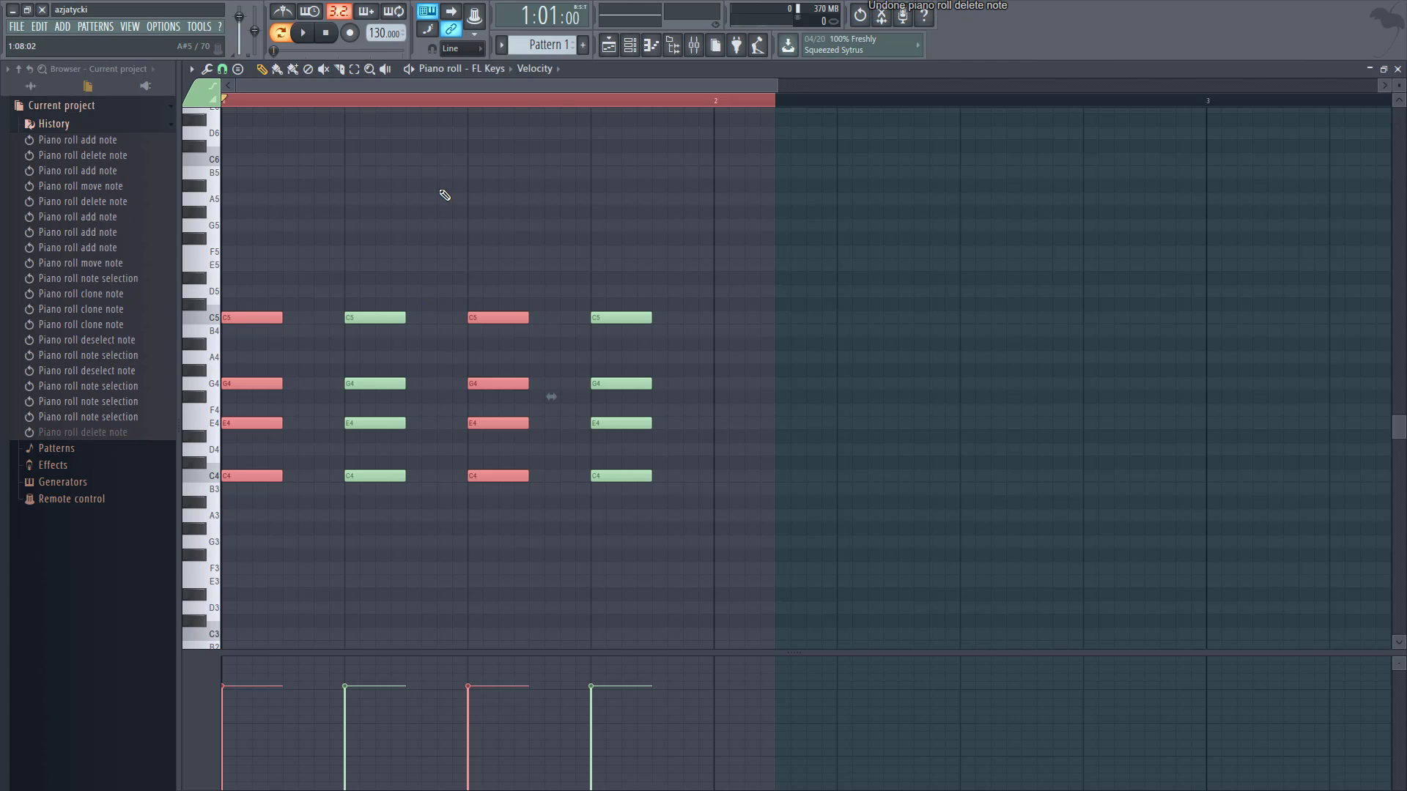
- Delete all the notes in the pattern and close the piano roll
key("ctrl+a")
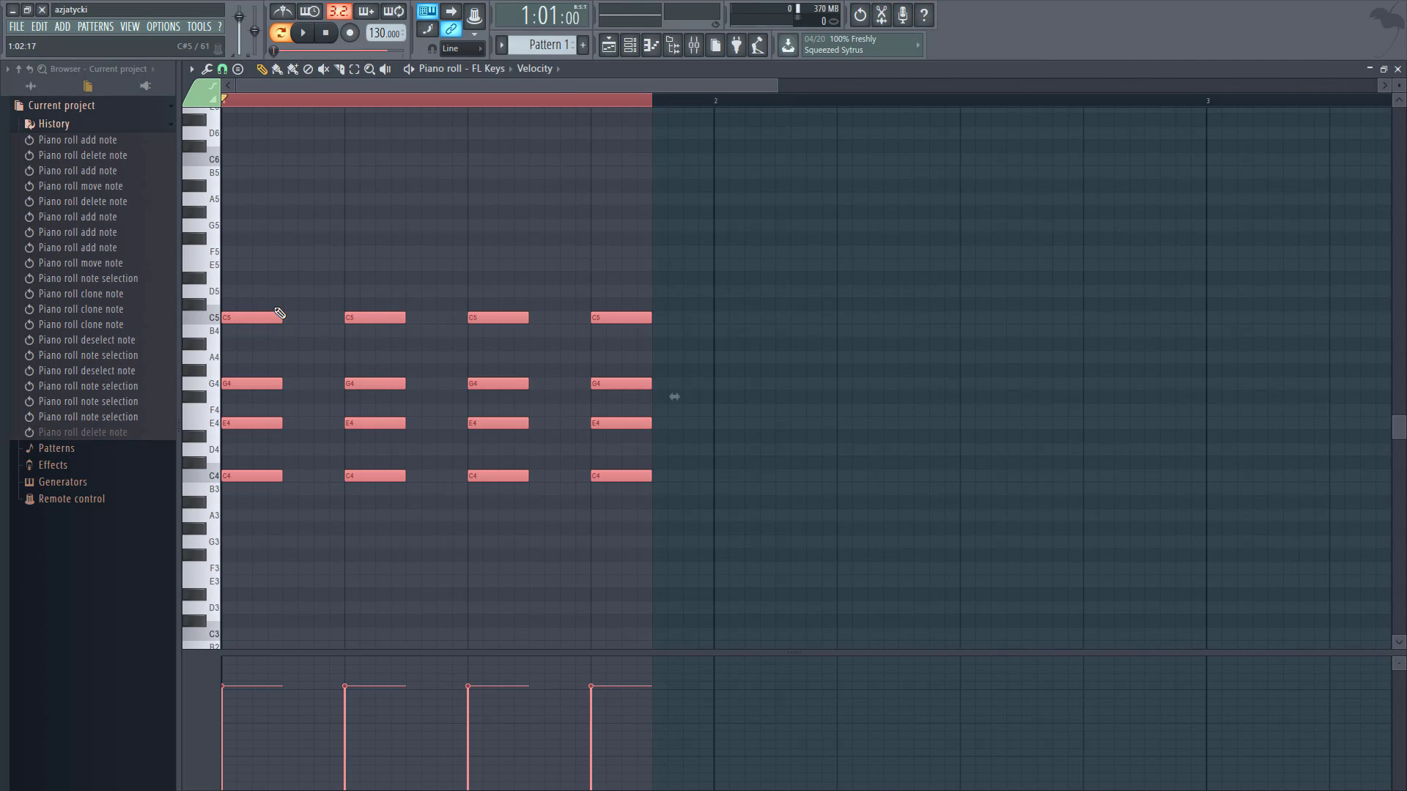
key("Delete")
left_click(651, 47)
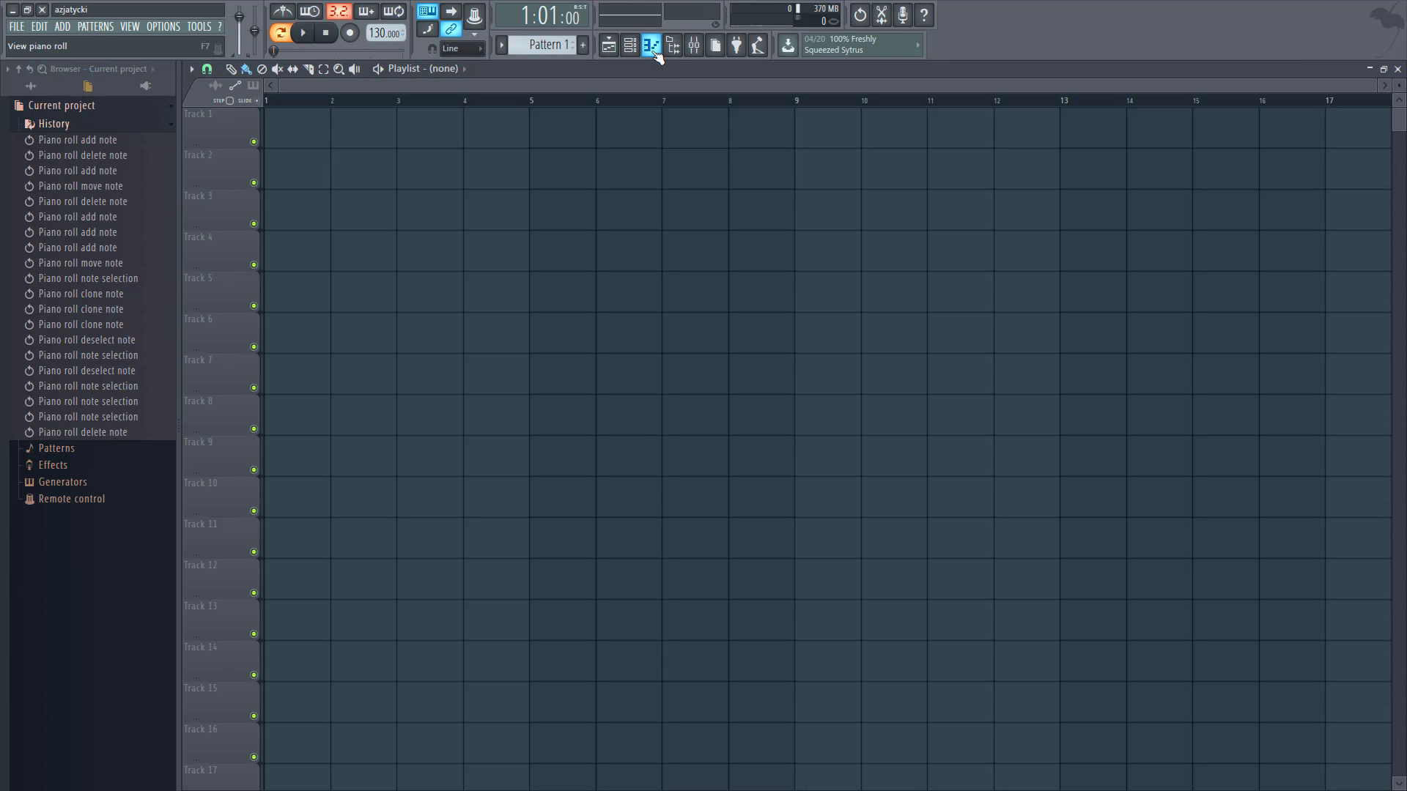
- Hide the browser and bring it back
left_click(663, 53)
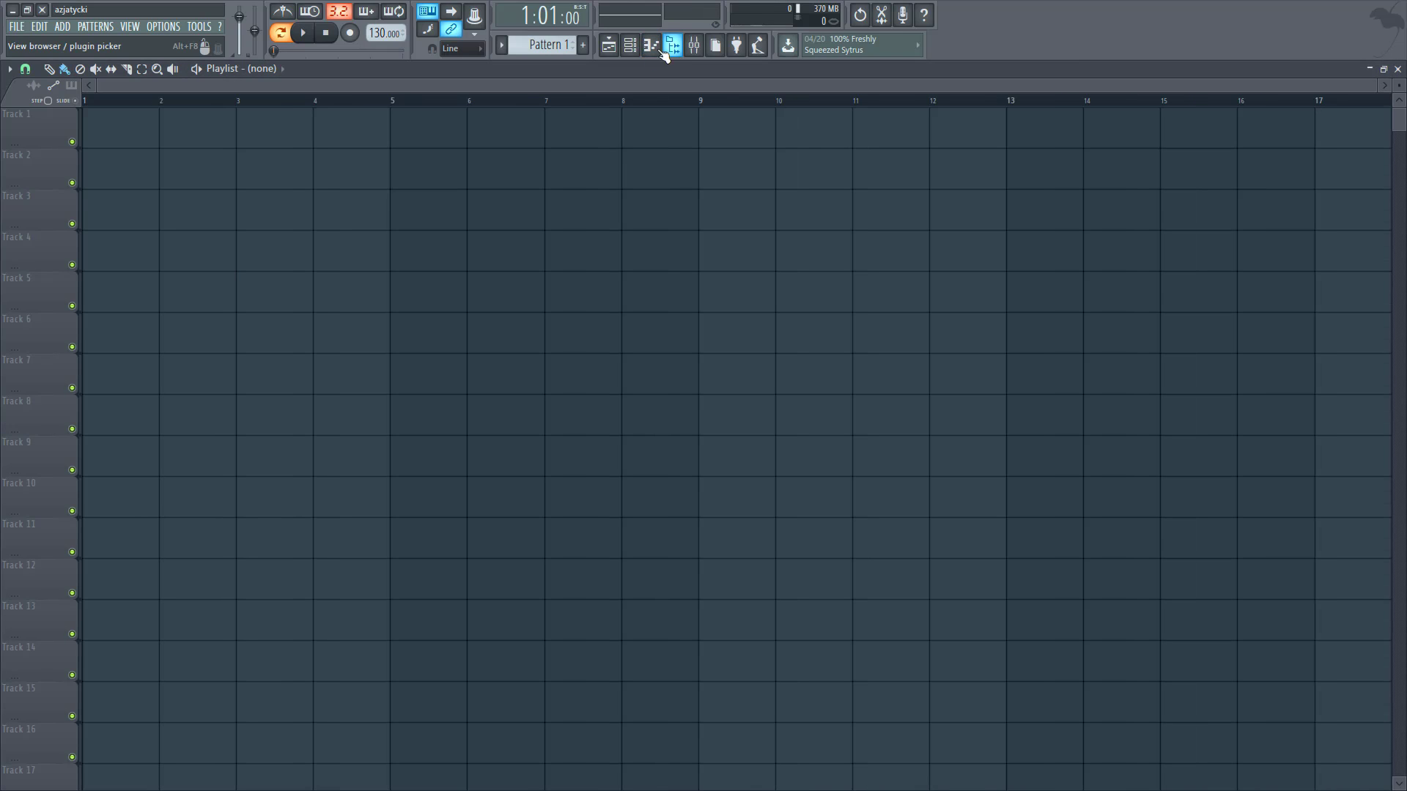
left_click(658, 49)
left_click(657, 49)
left_click(673, 48)
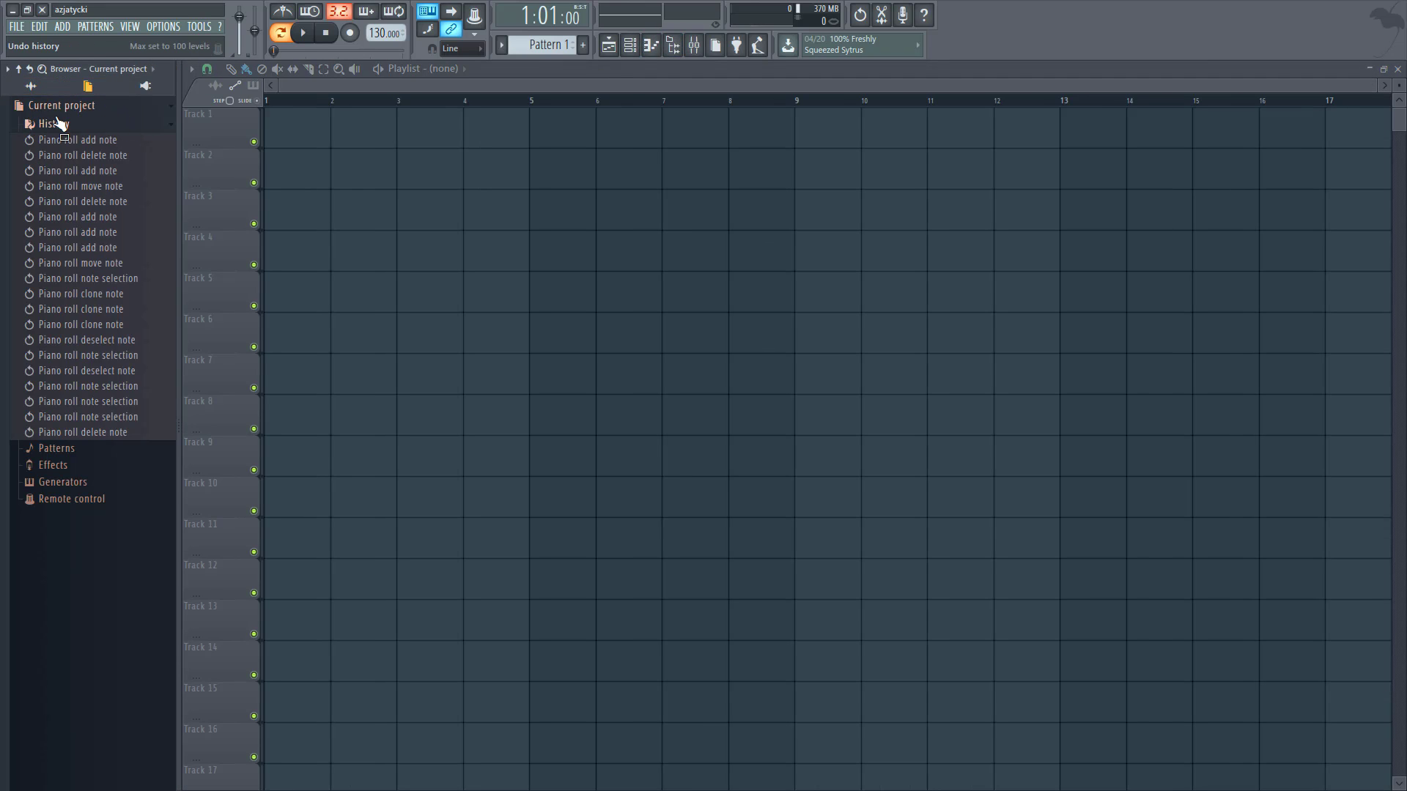
- Show all browser content, collapse its folders, and open Packs > Instruments > Keyboard to choose the Electric preset
left_click(32, 87)
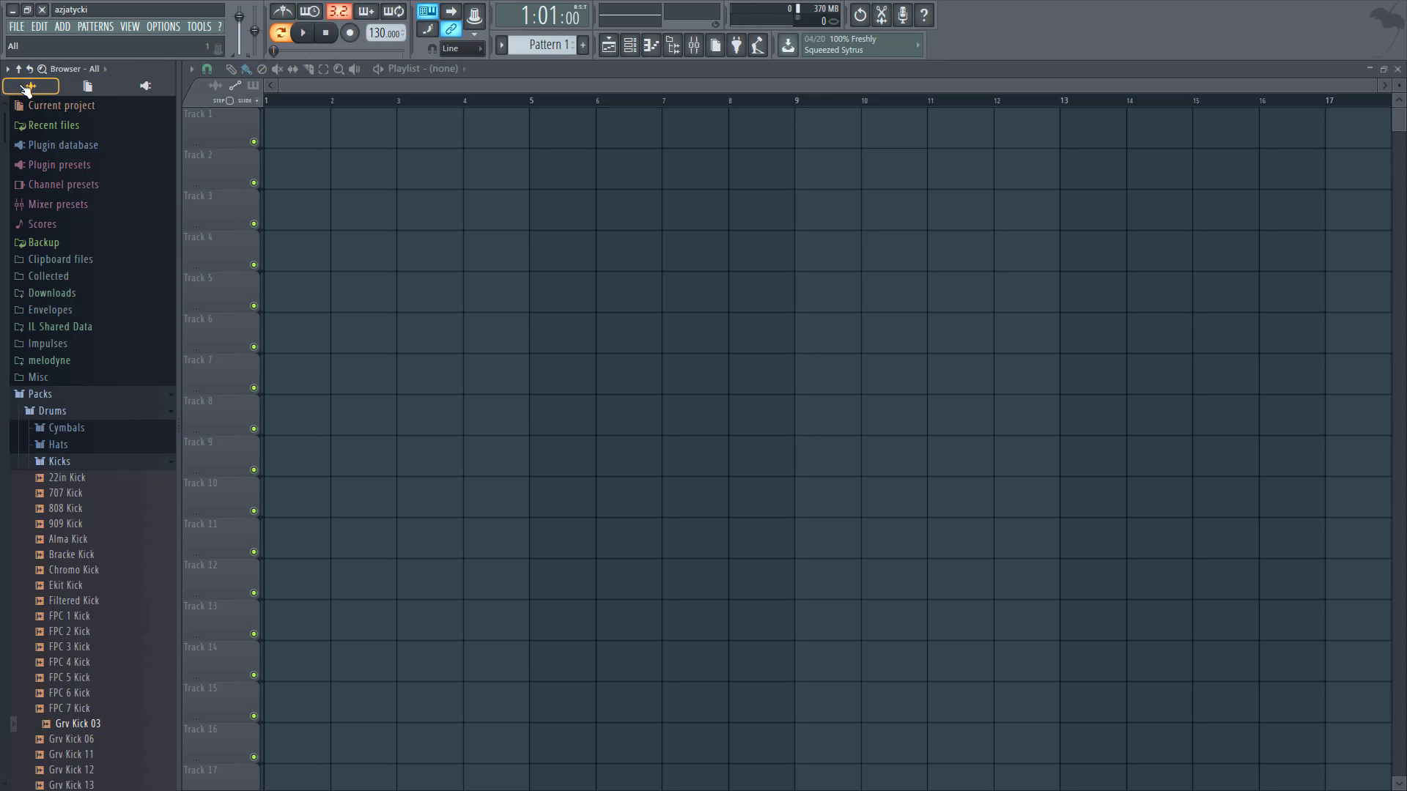
left_click(18, 70)
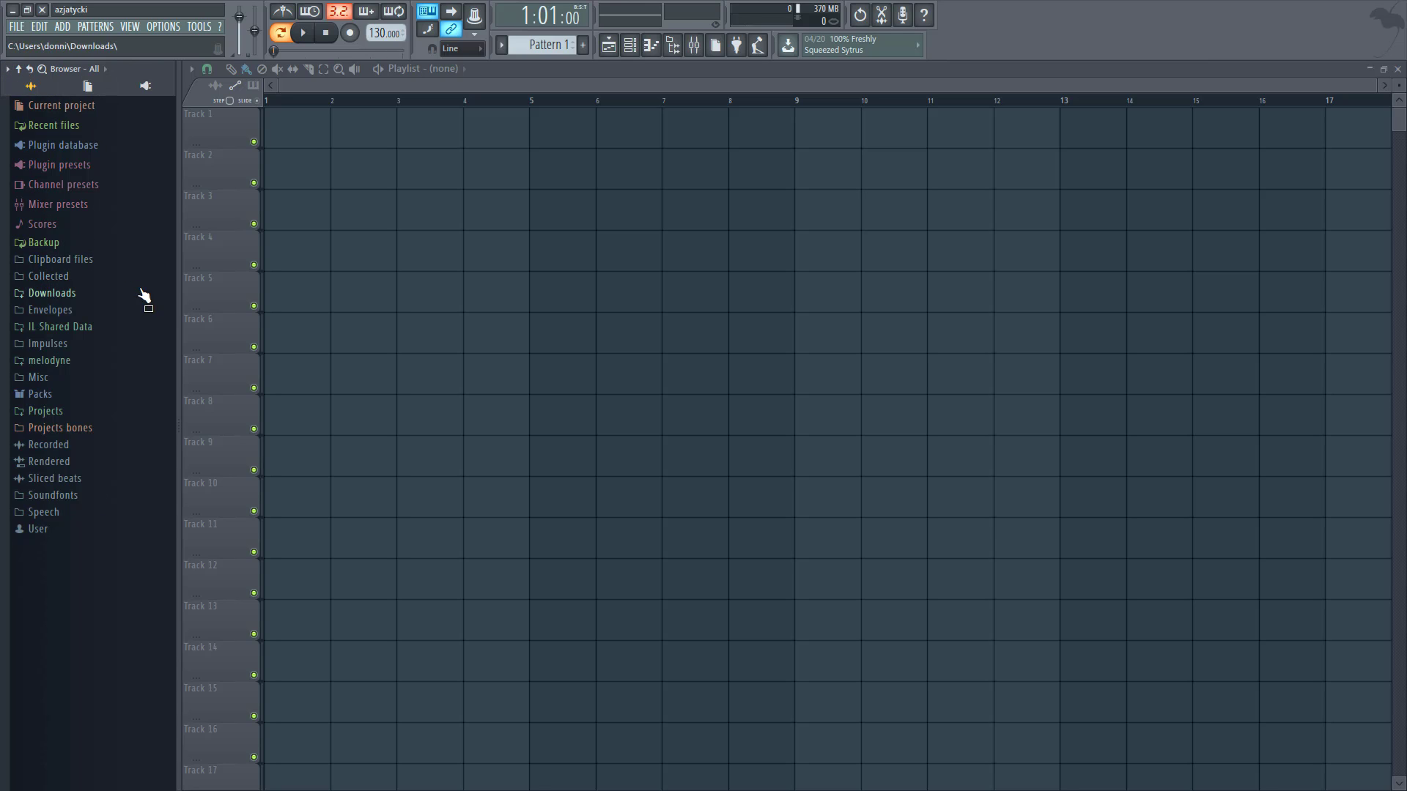
left_click(47, 396)
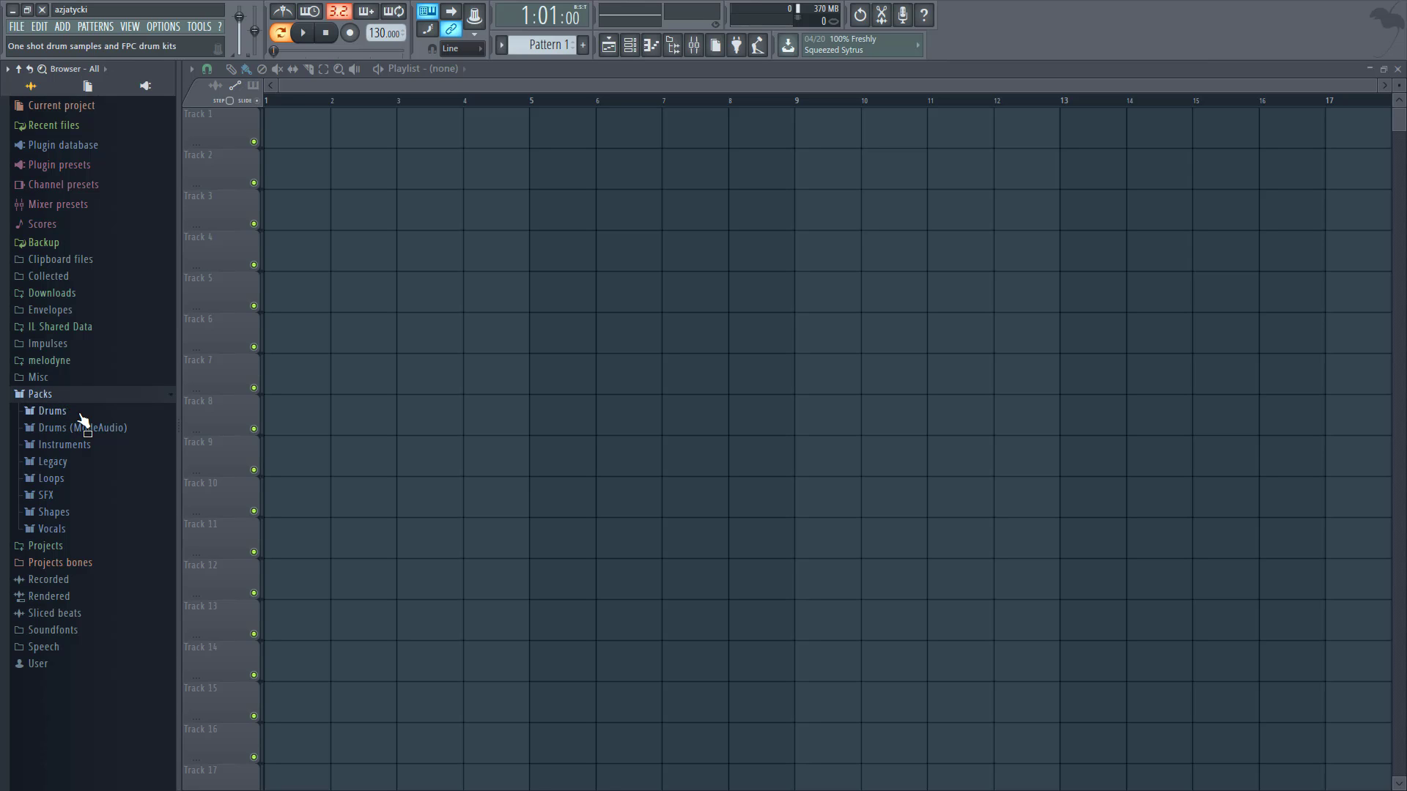
left_click(73, 445)
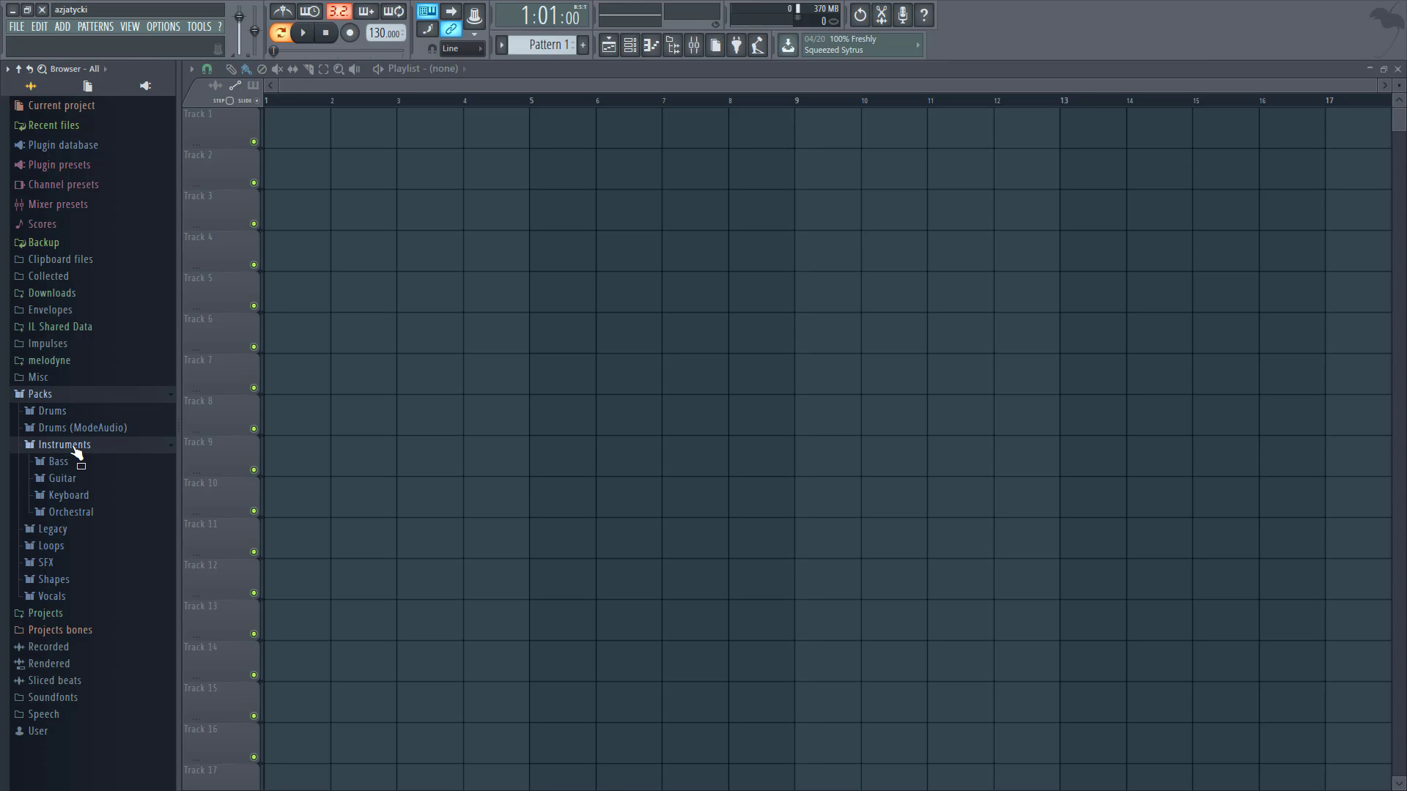
left_click(97, 496)
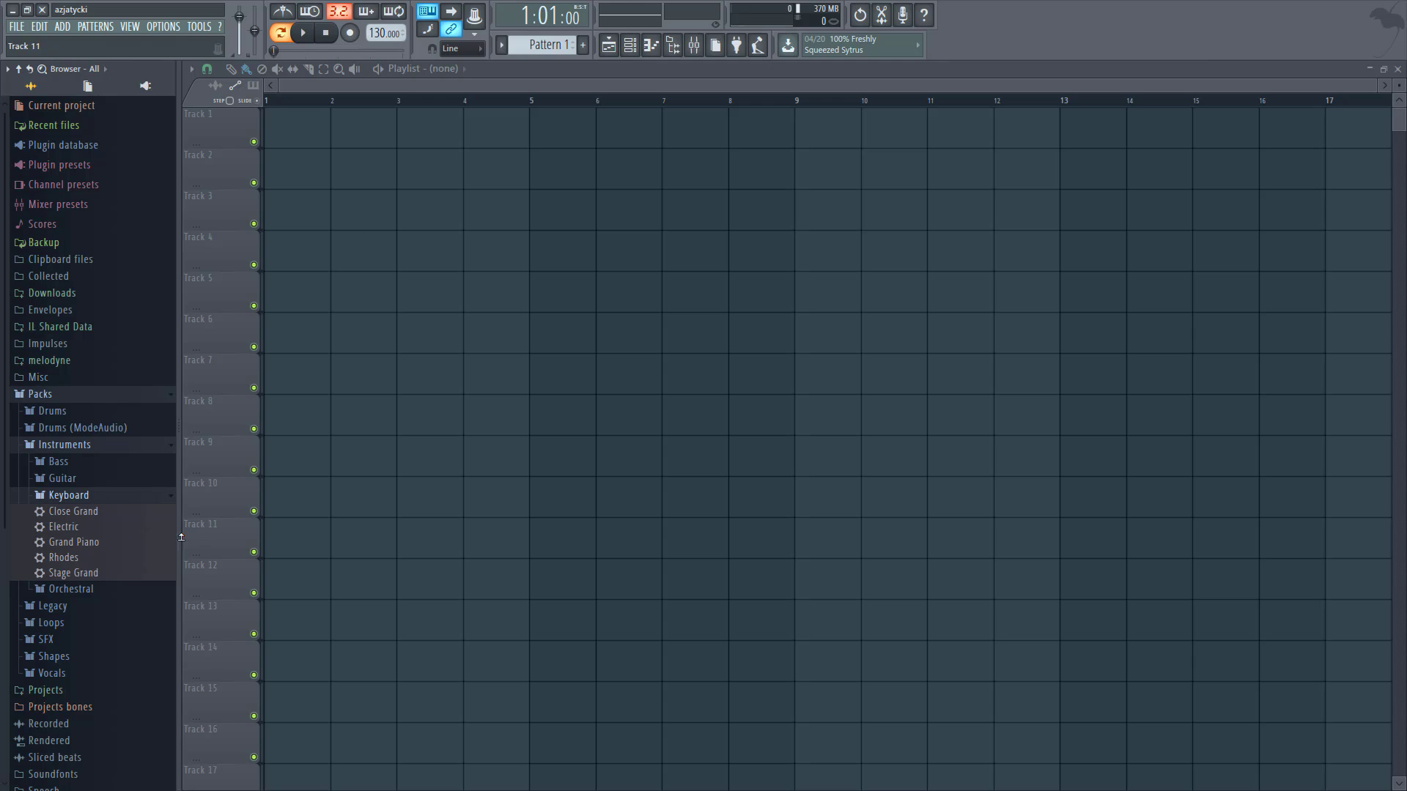
left_click(74, 528)
- Replace the FL Keys channel in the channel rack with the Grand Piano preset and close the instrument's window
left_click(632, 45)
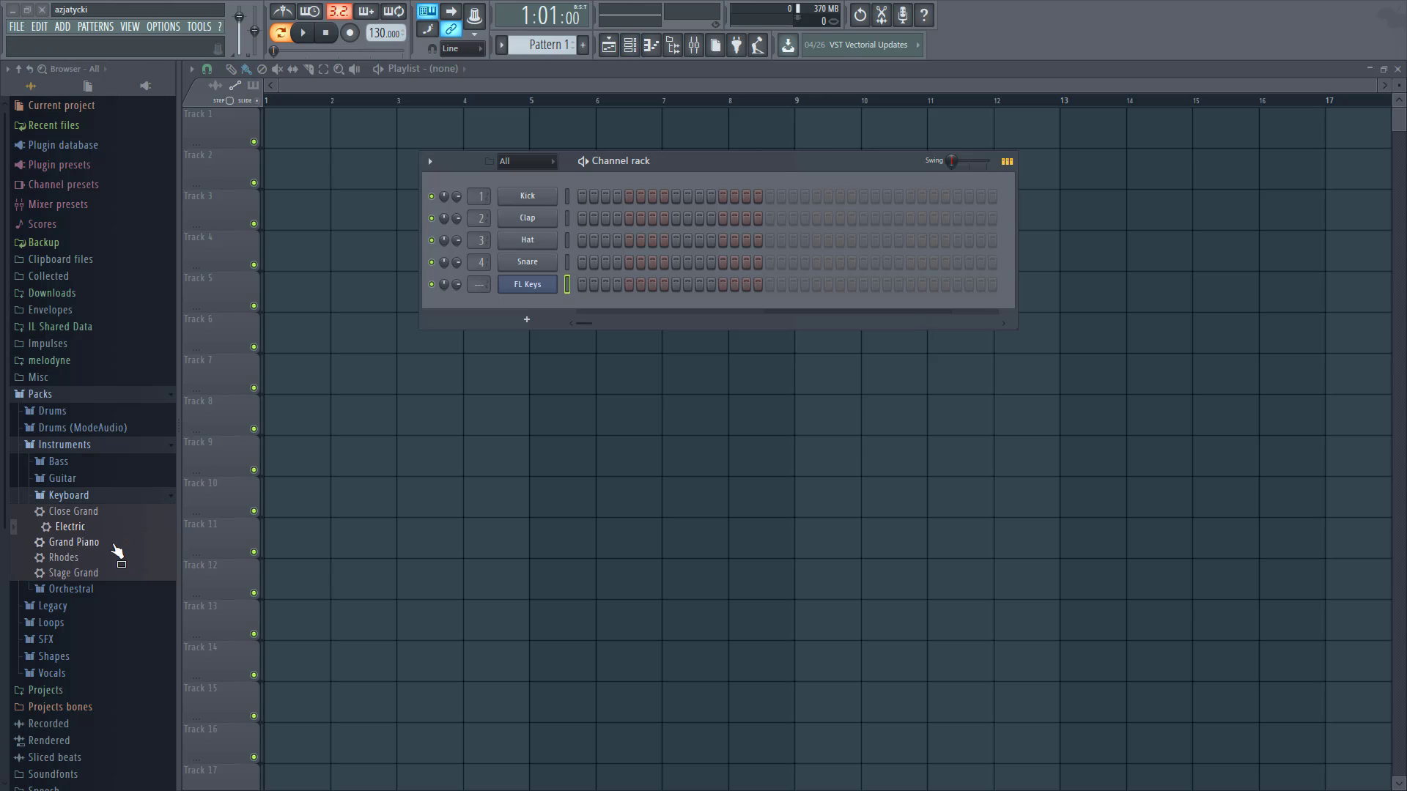
left_click_drag(77, 543, 521, 283)
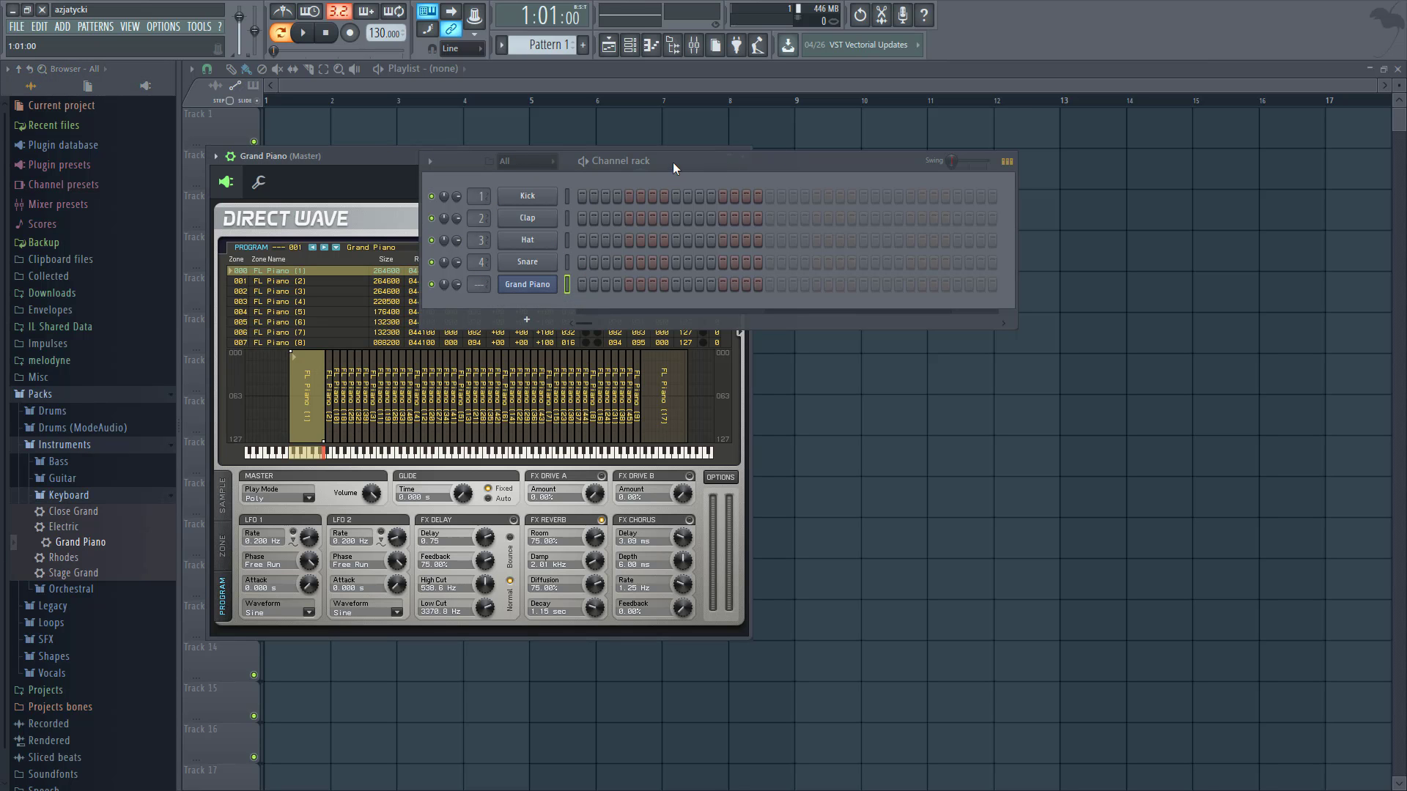
left_click_drag(673, 162, 637, 155)
left_click(741, 156)
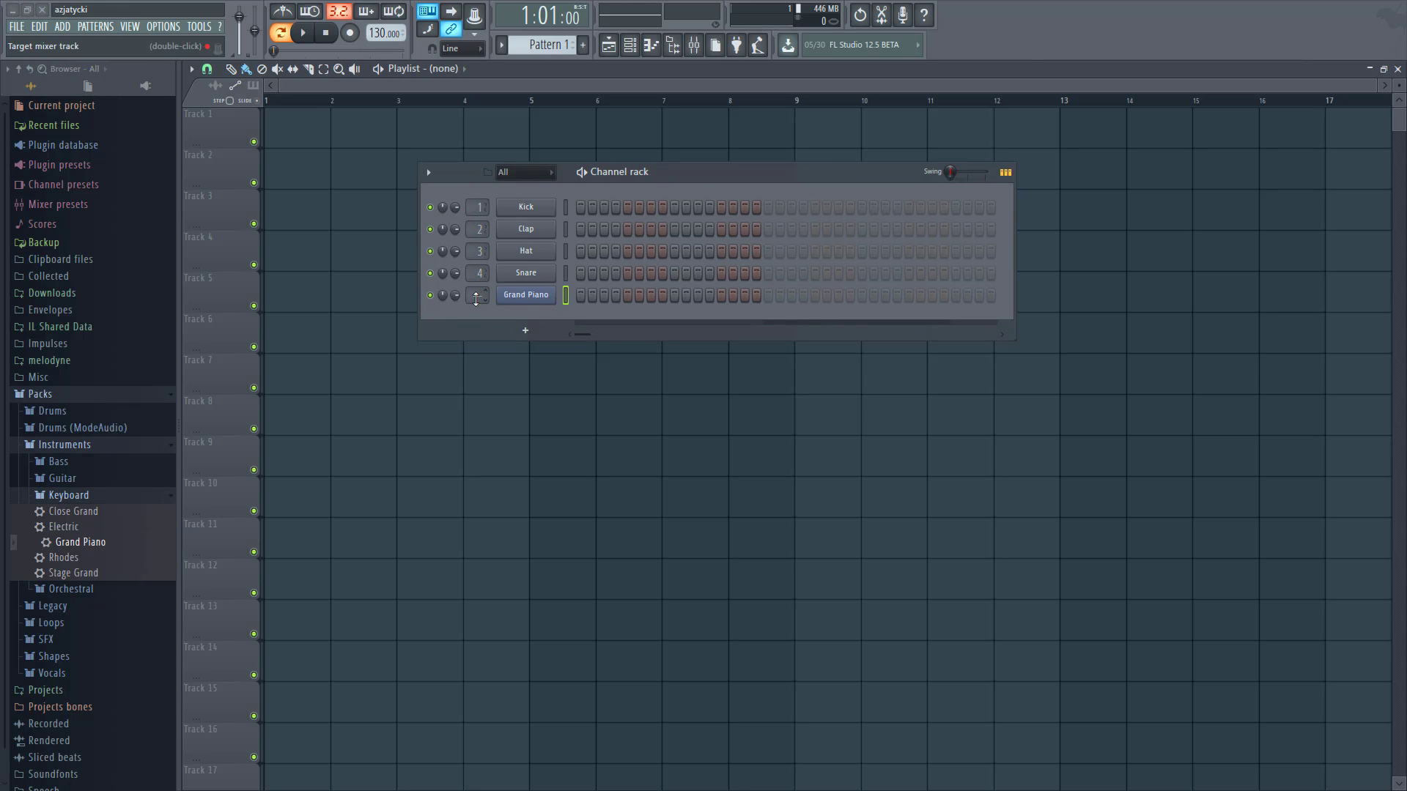
- Route the Grand Piano channel to mixer track 5 and open the mixer
left_click_drag(477, 299, 477, 296)
left_click(694, 46)
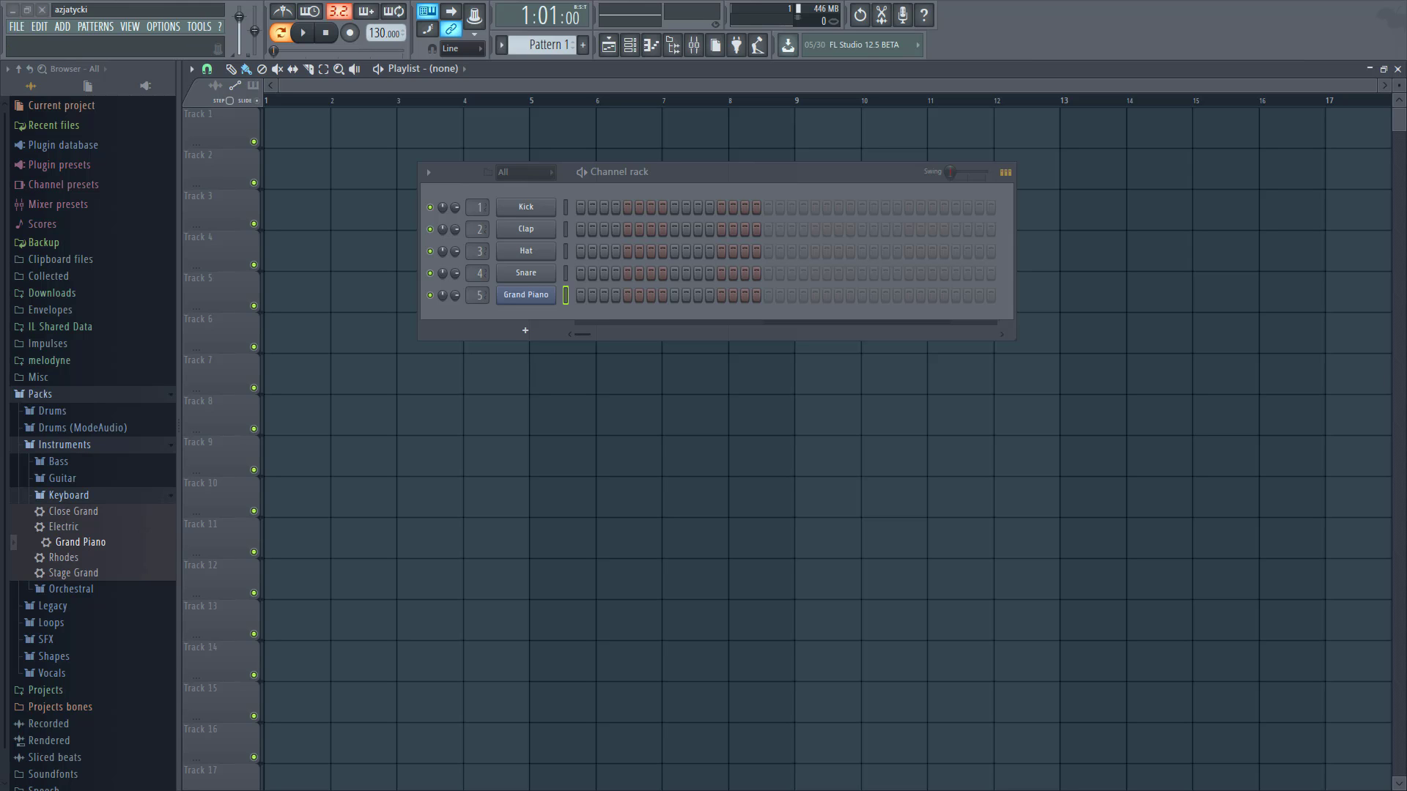
key("F9")
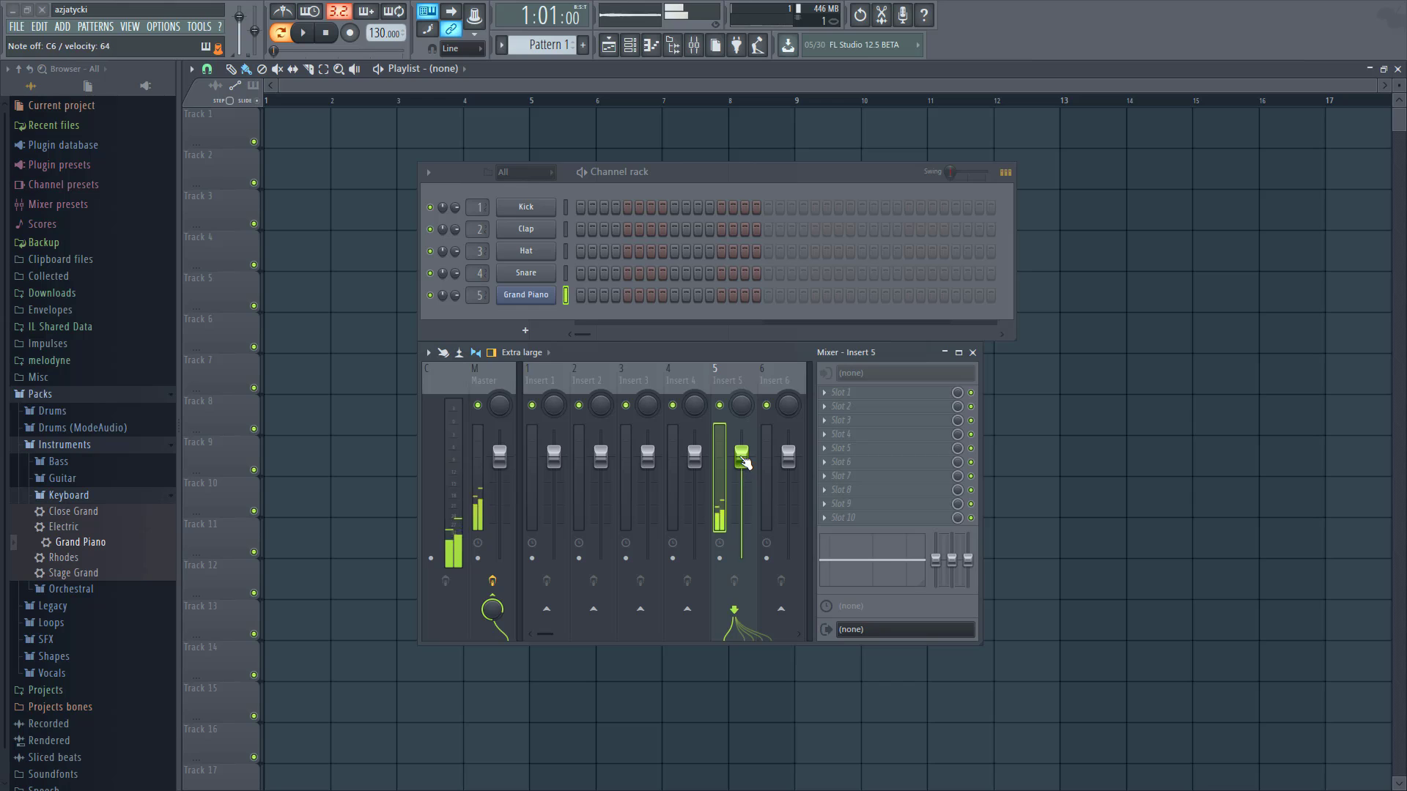
- Lower the mixer track 5 fader slightly, and reopen the mixer with its window widened to match the channel rack
mouse_move(742, 456)
left_mouse_down()
mouse_move(741, 554)
mouse_move(741, 459)
left_mouse_up()
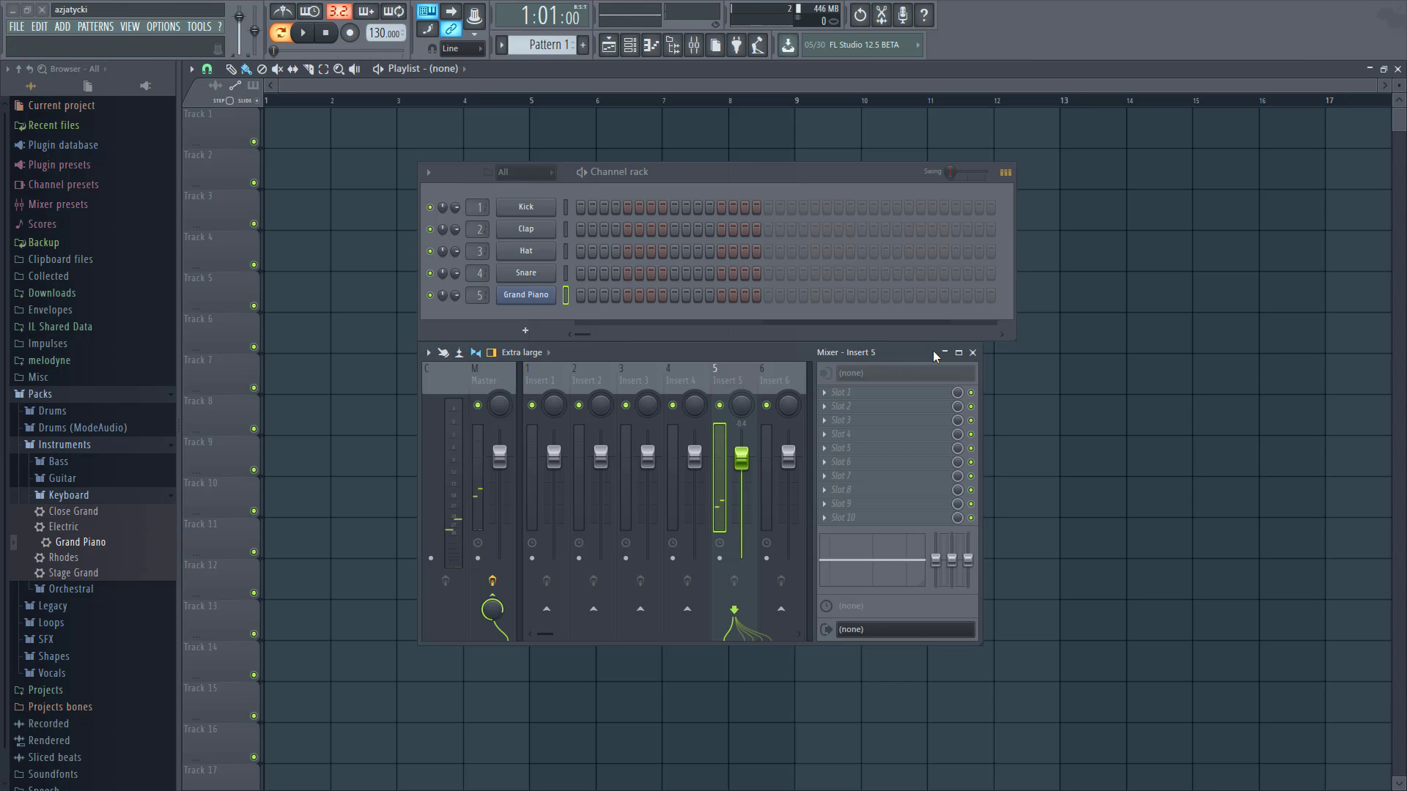
left_click(972, 353)
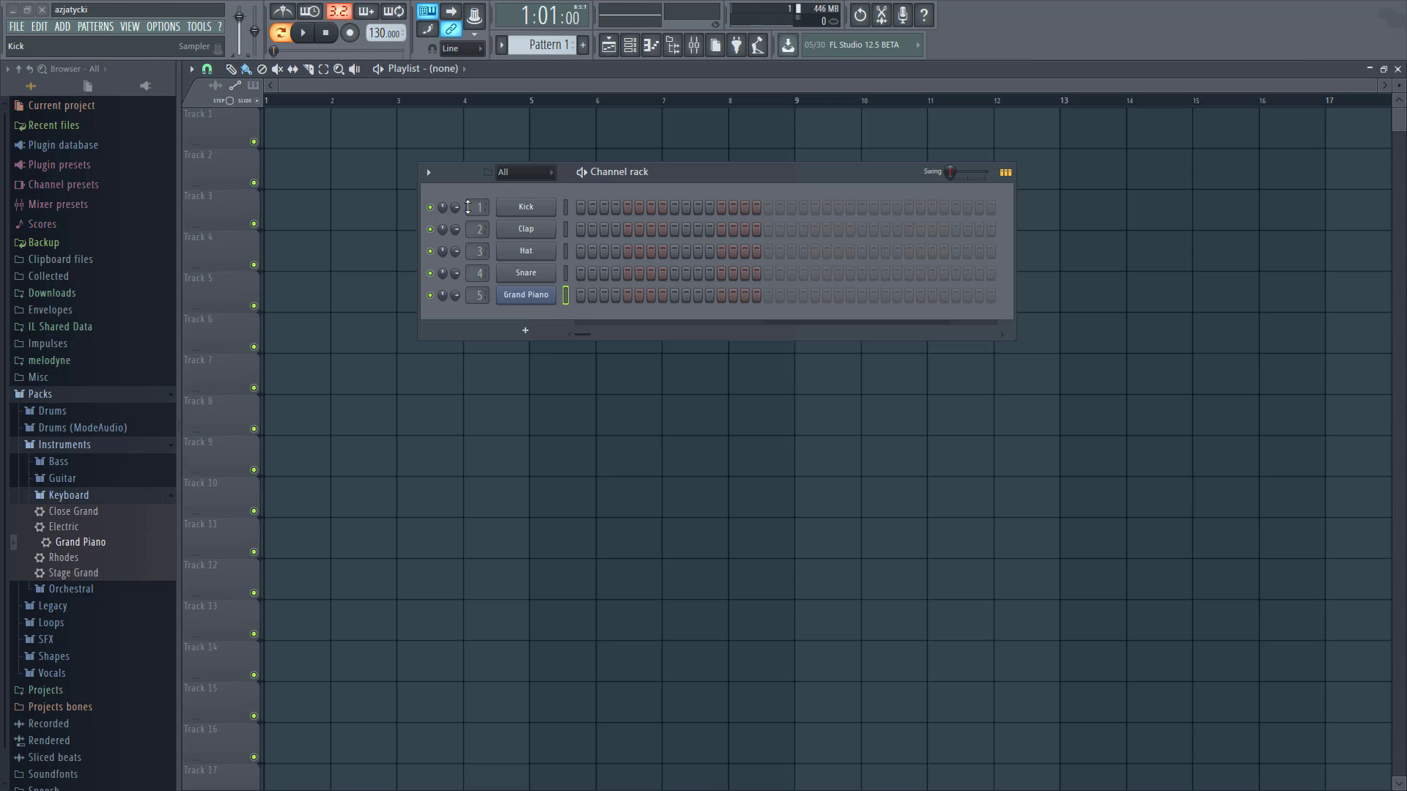
left_click(693, 45)
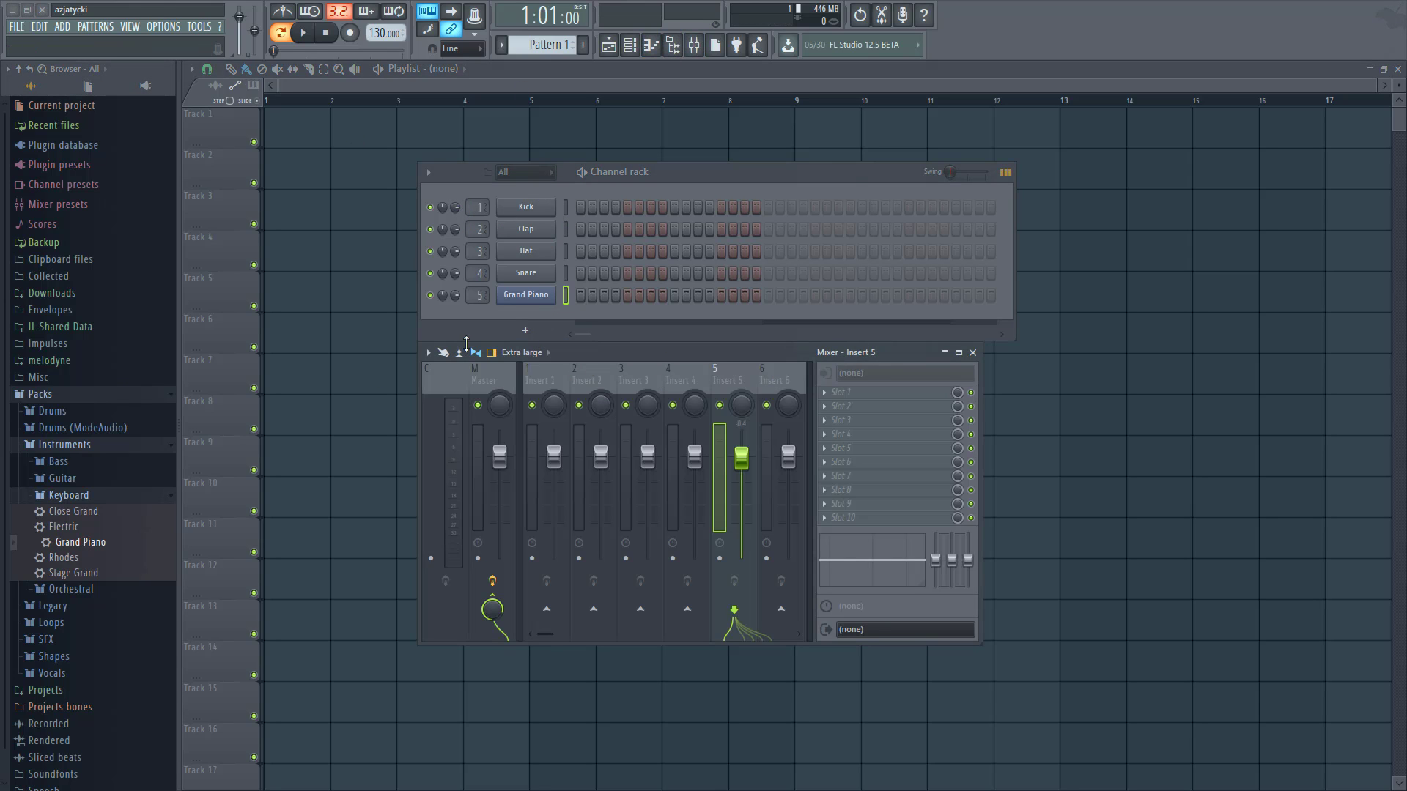
mouse_move(621, 354)
left_mouse_down()
mouse_move(640, 390)
mouse_move(636, 355)
left_mouse_up()
left_click_drag(982, 347, 1016, 345)
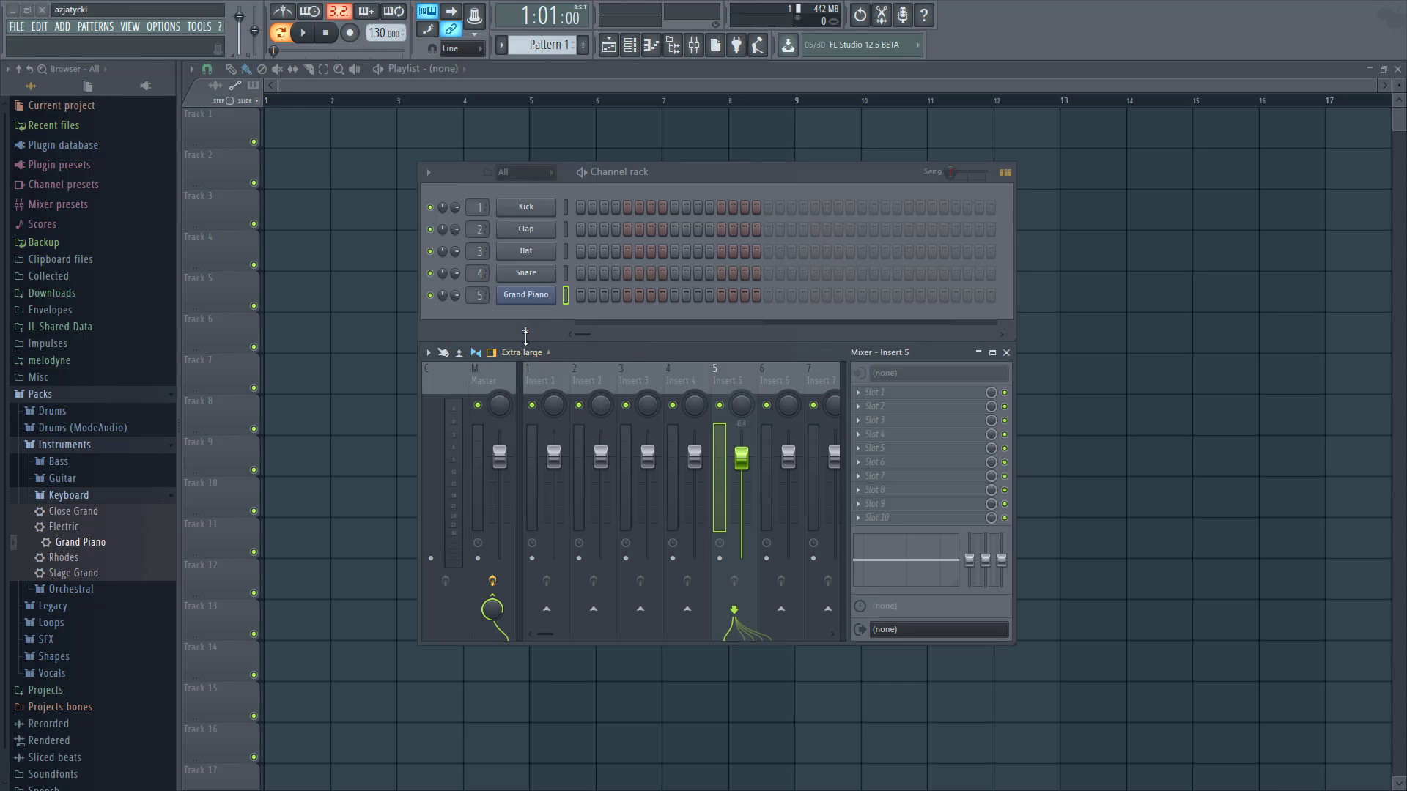
- Preview the Compact track layout with the mixer maximized, and return to the Extra large layout in the restored window
left_click(545, 356)
left_click(527, 368)
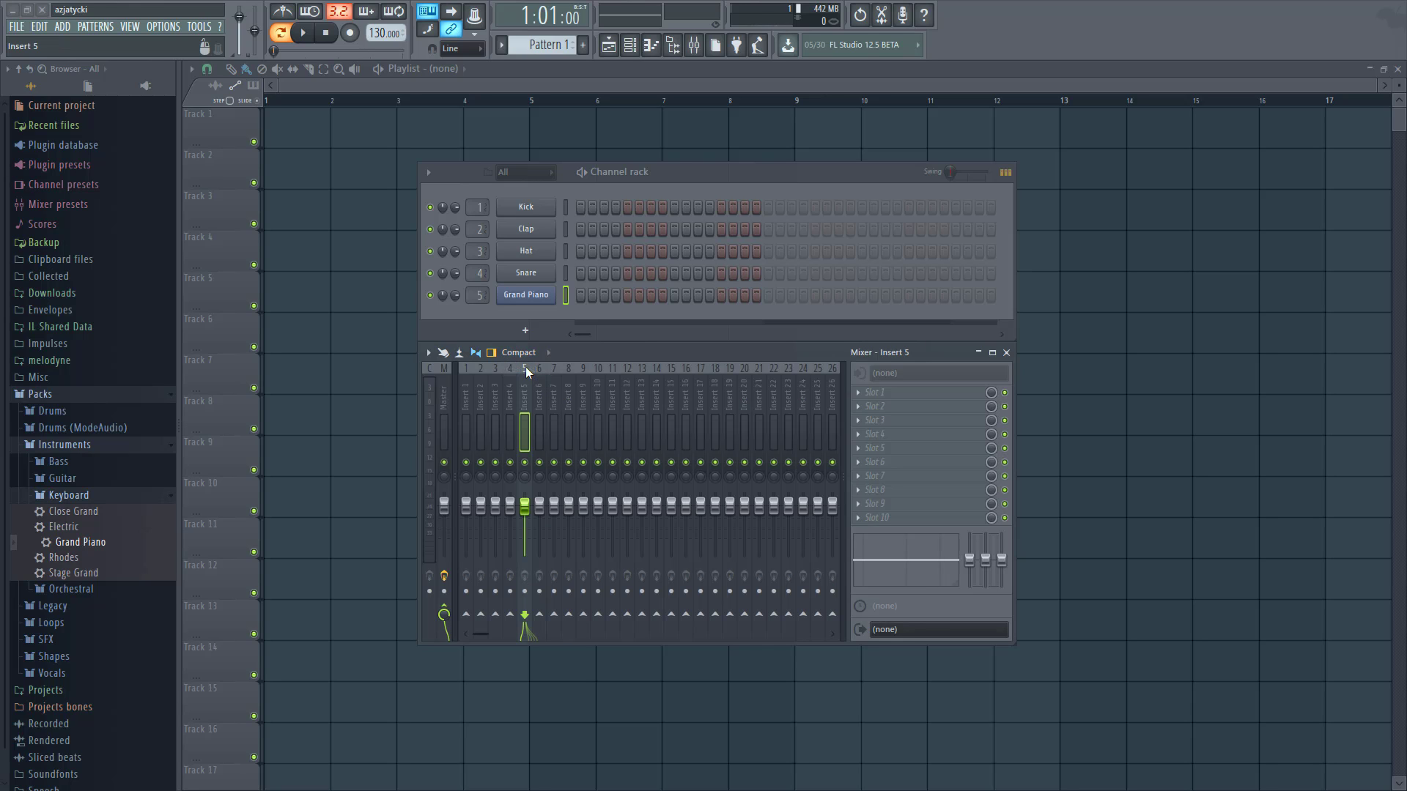
left_click(992, 353)
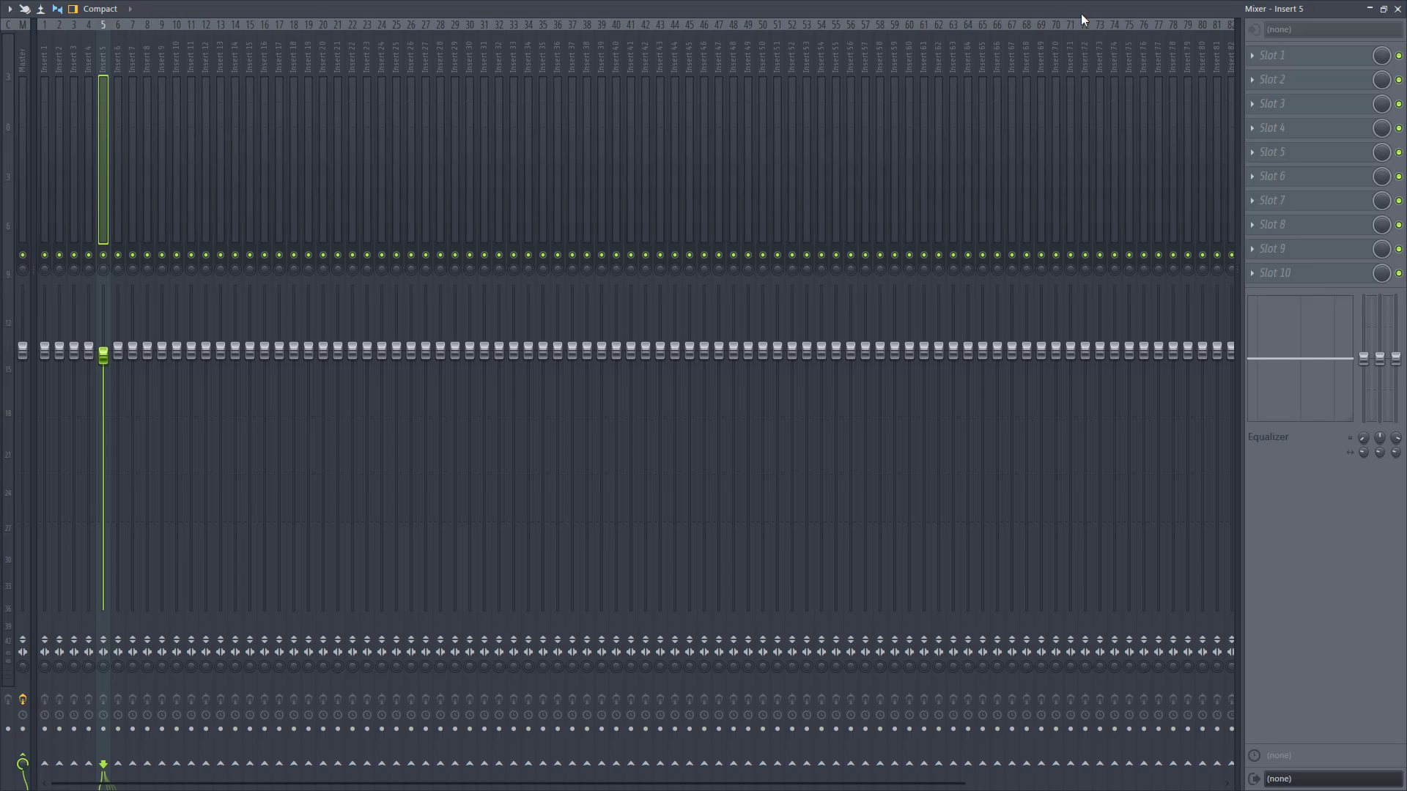
left_click(117, 9)
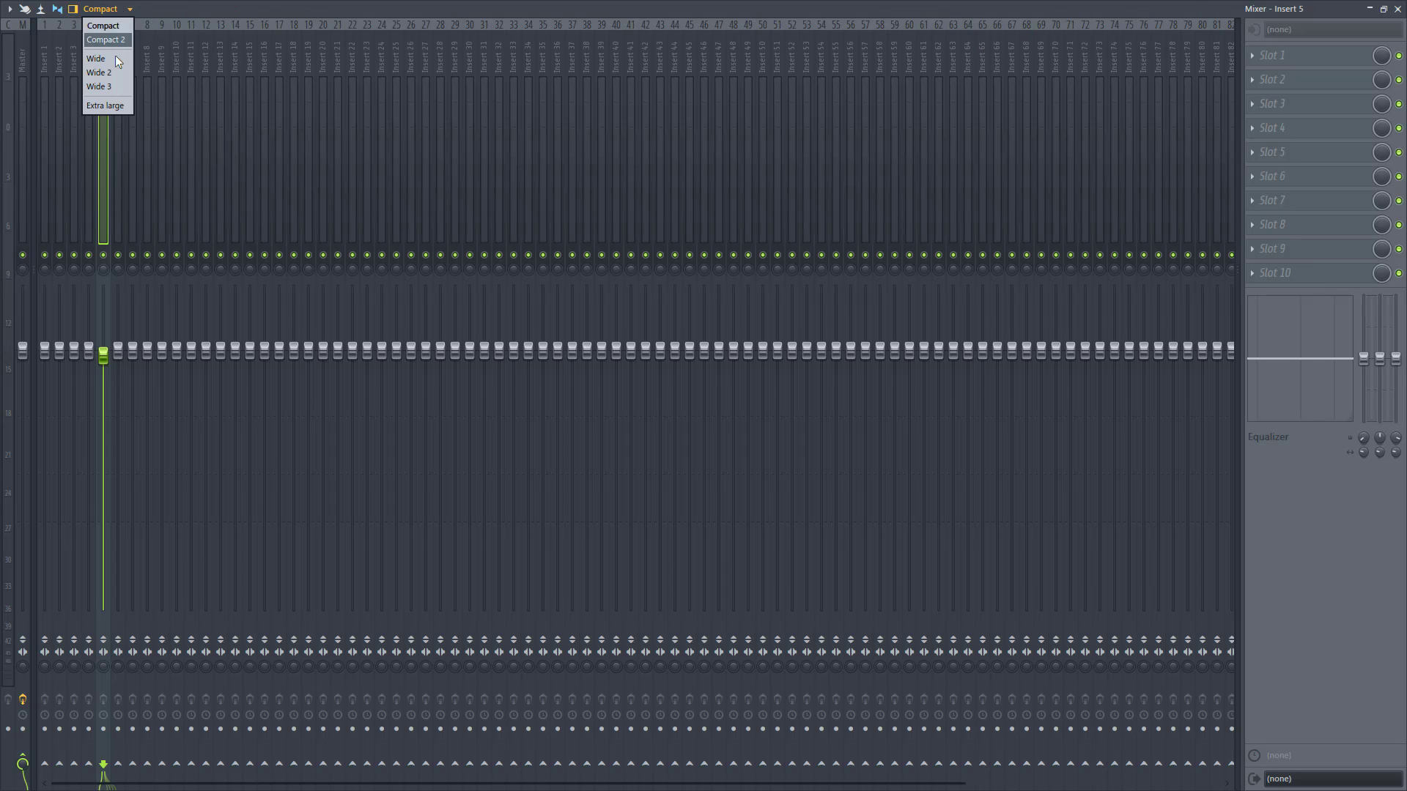
left_click(112, 107)
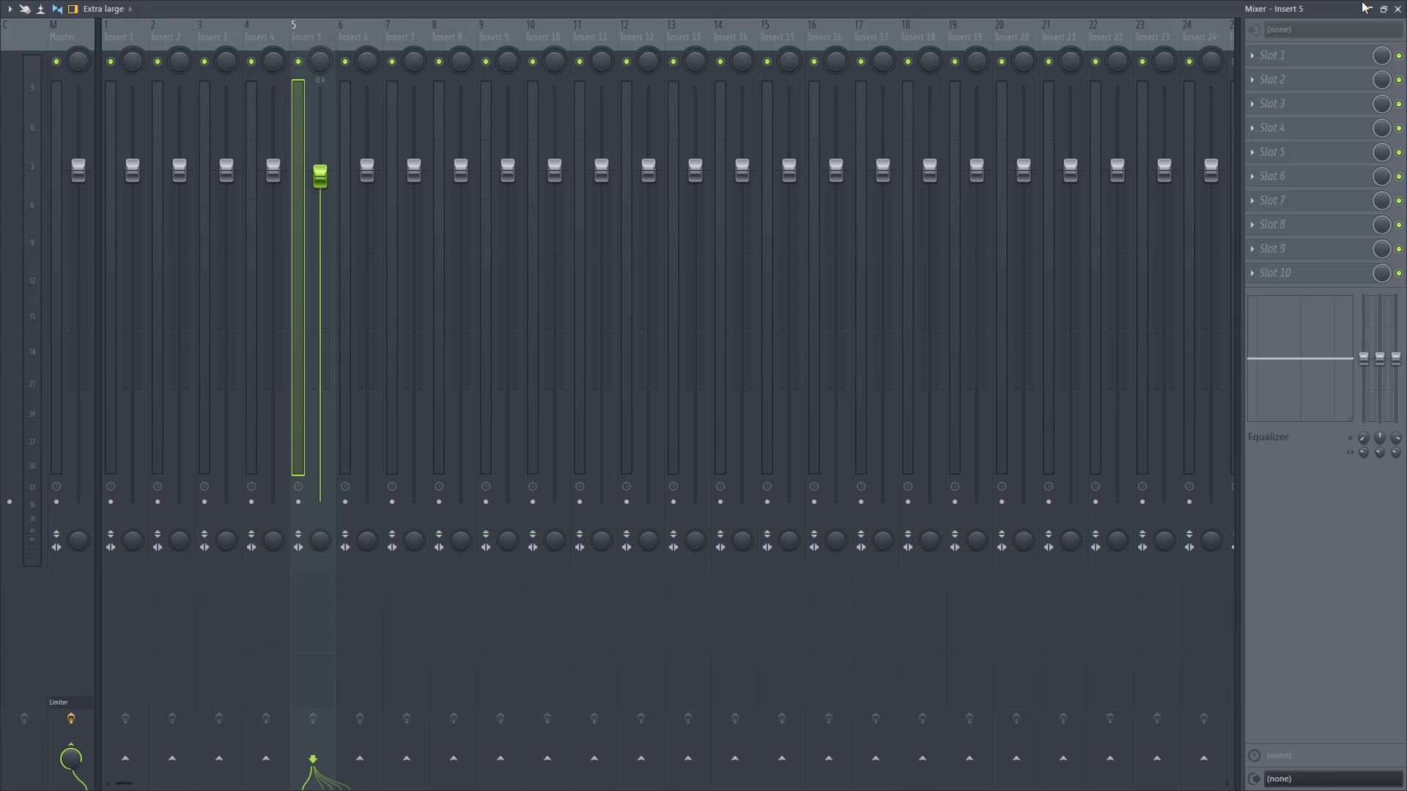
left_click(1383, 9)
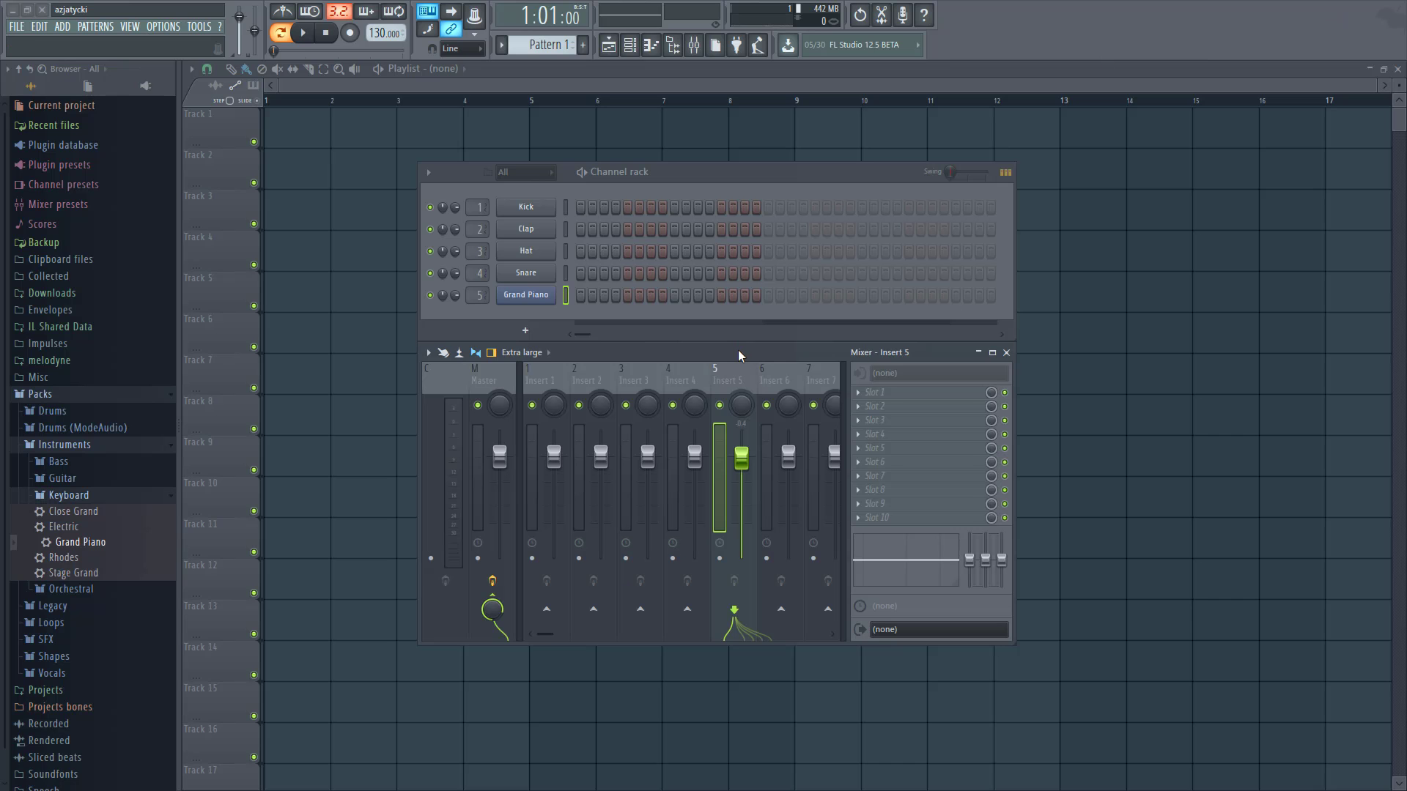
mouse_move(737, 350)
left_mouse_down()
mouse_move(762, 380)
mouse_move(750, 349)
left_mouse_up()
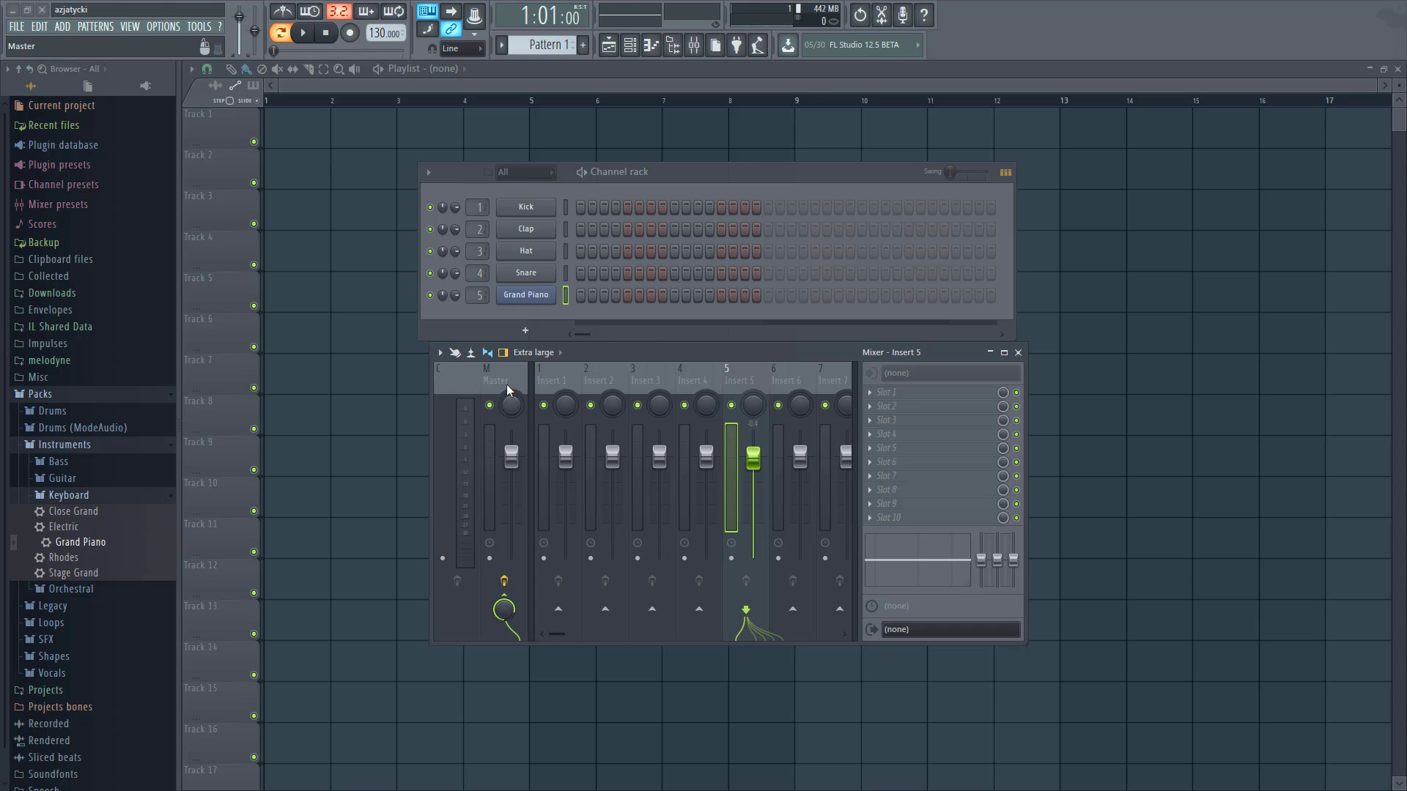
- Change the color of mixer track Insert 1 to blue-violet
right_click(548, 375)
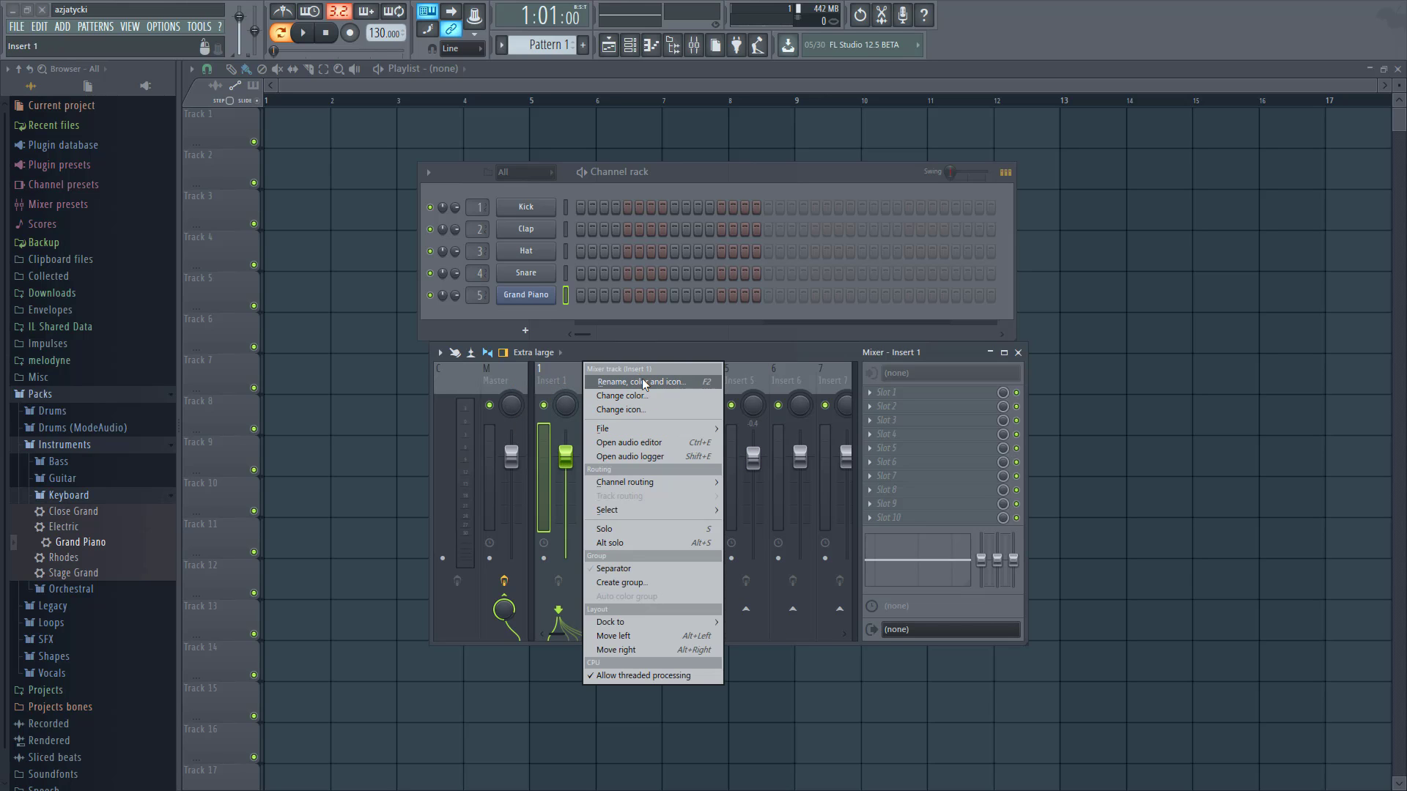
left_click(555, 381)
right_click(555, 380)
left_click(643, 396)
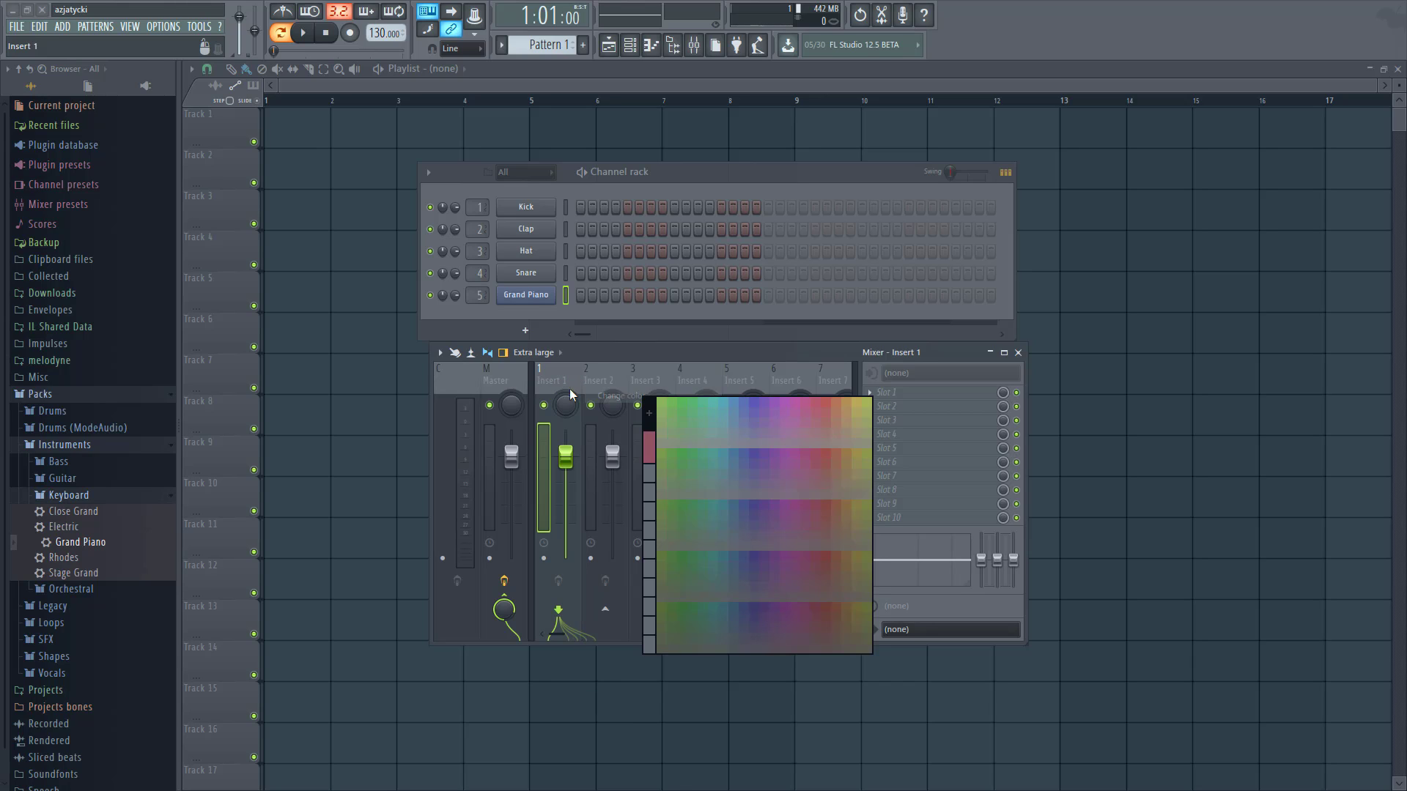
left_click(747, 412)
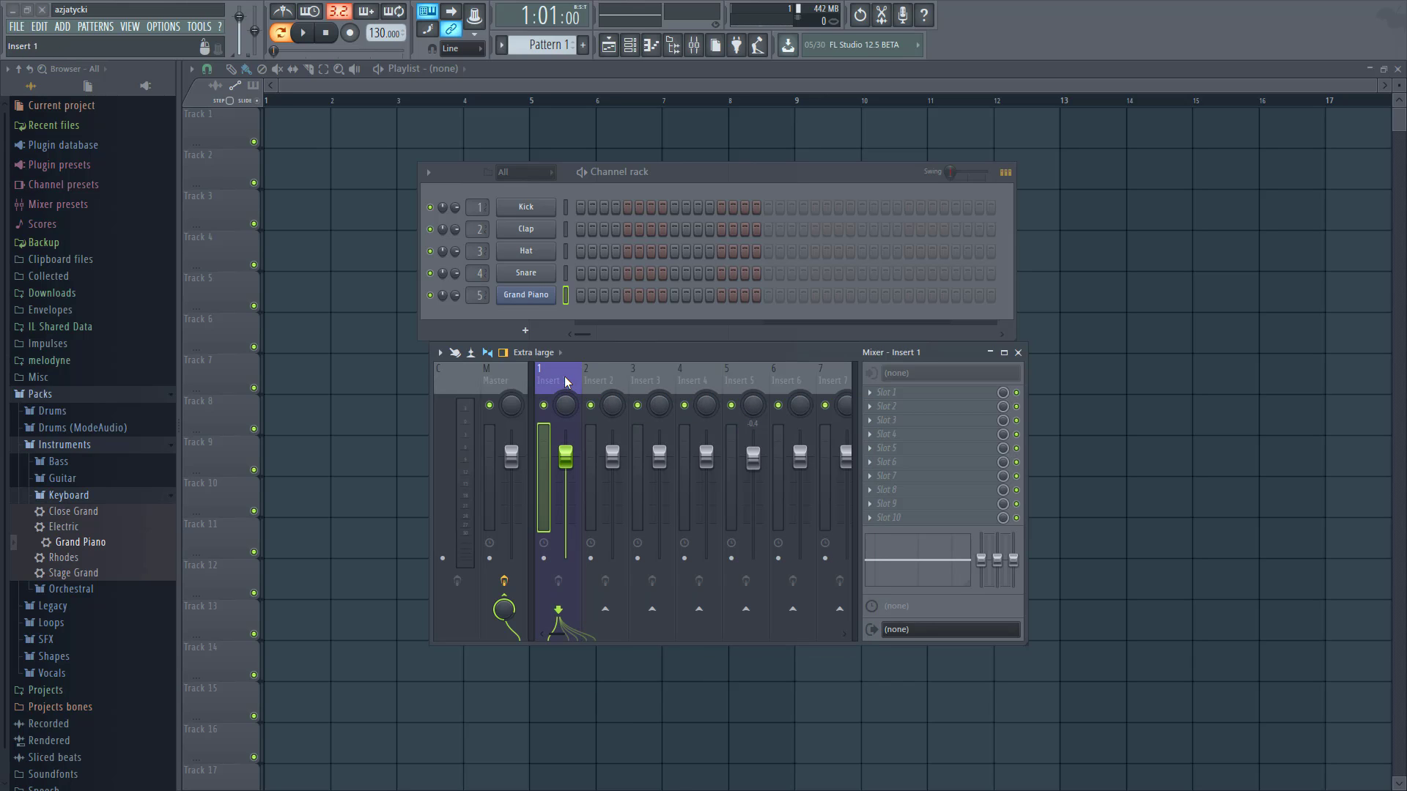
- Select mixer tracks 1 to 3 and create a group from them named asdfa
left_click(599, 378)
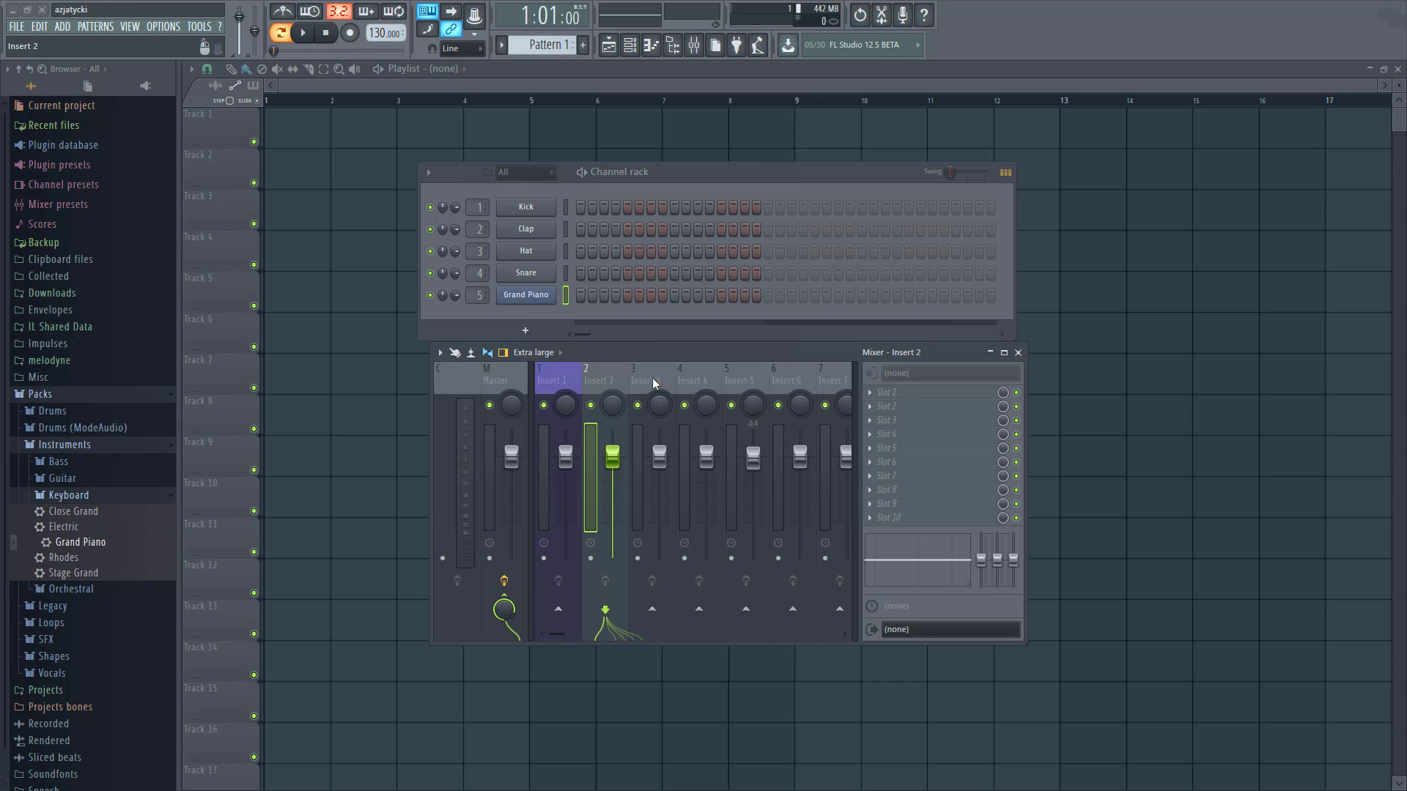
left_click(557, 378, "ctrl")
left_click(639, 380, "ctrl")
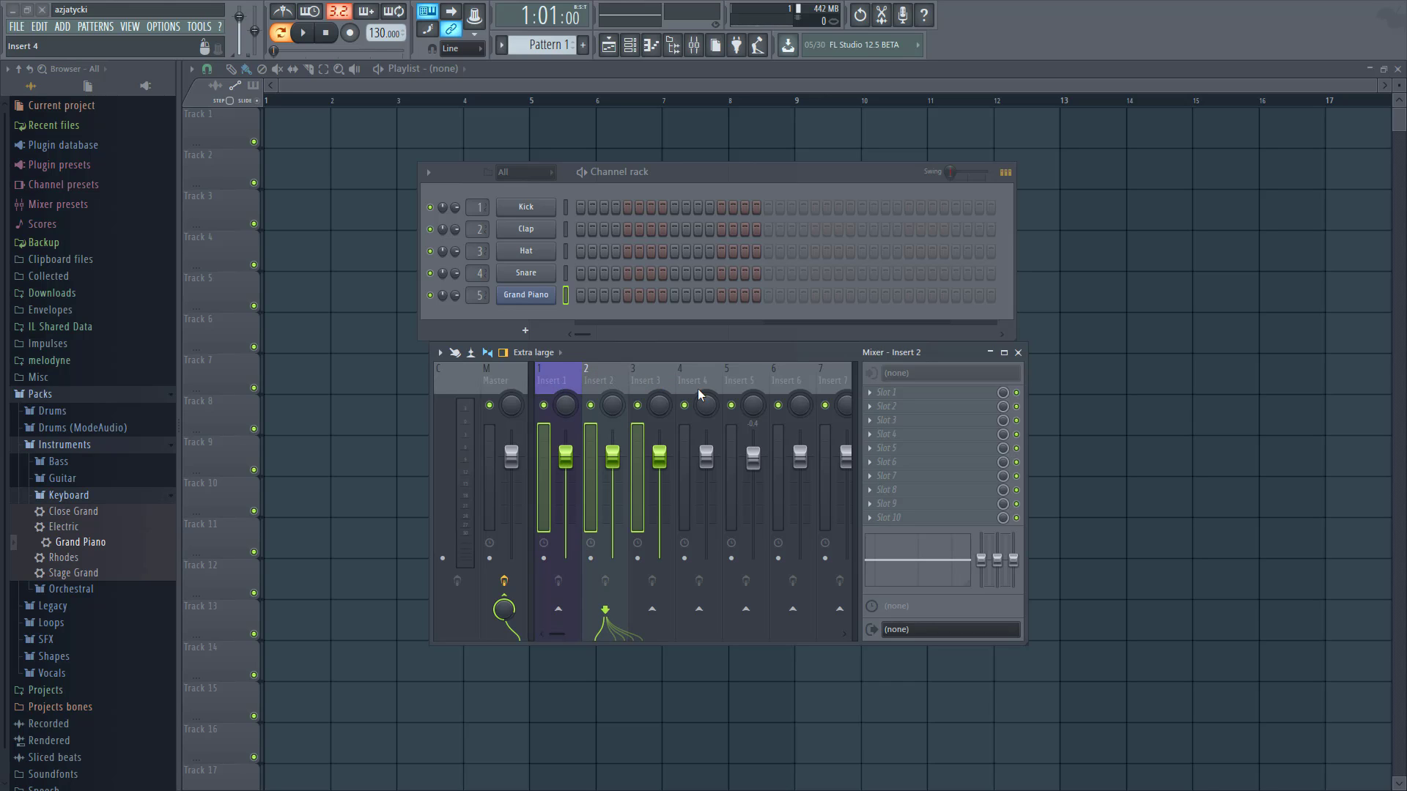
right_click(574, 383)
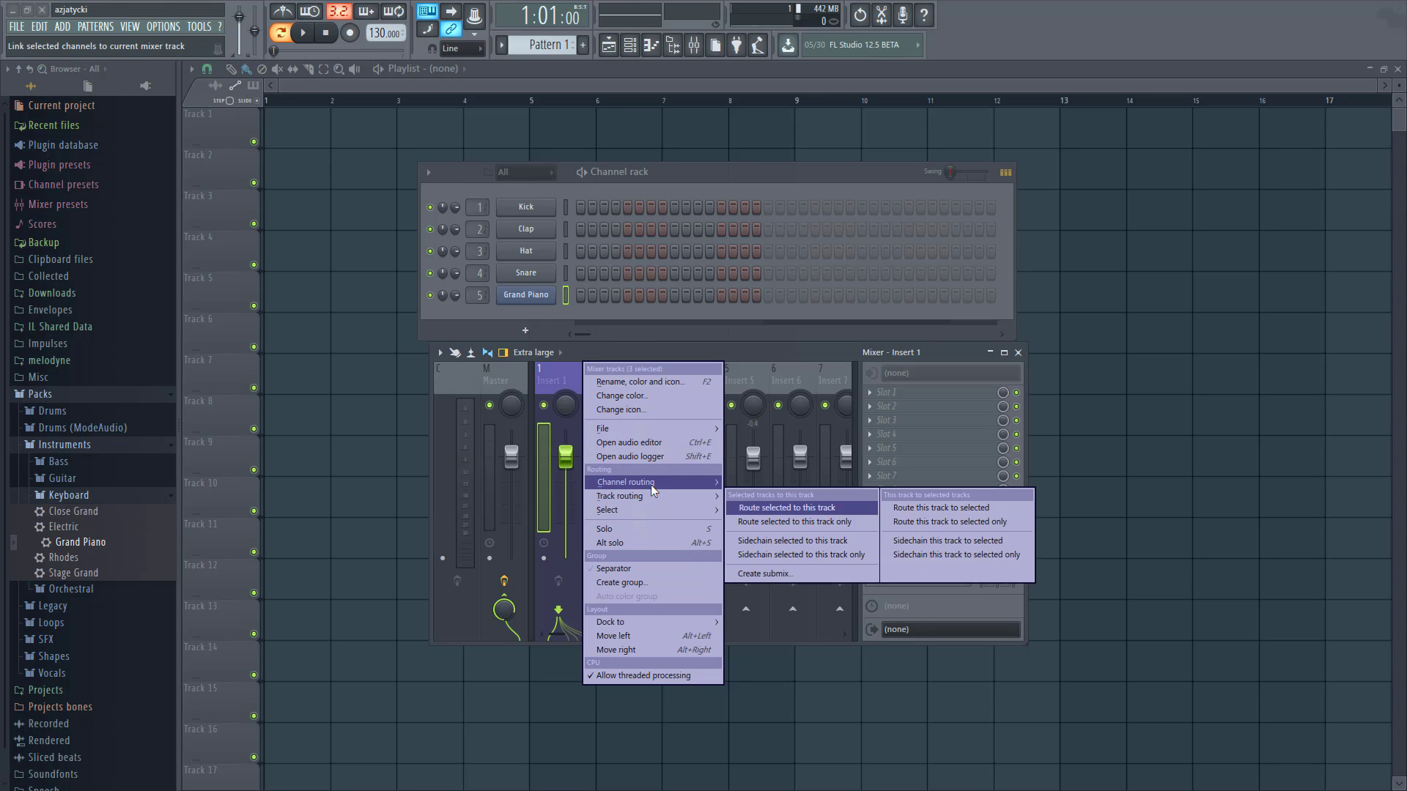
left_click(631, 584)
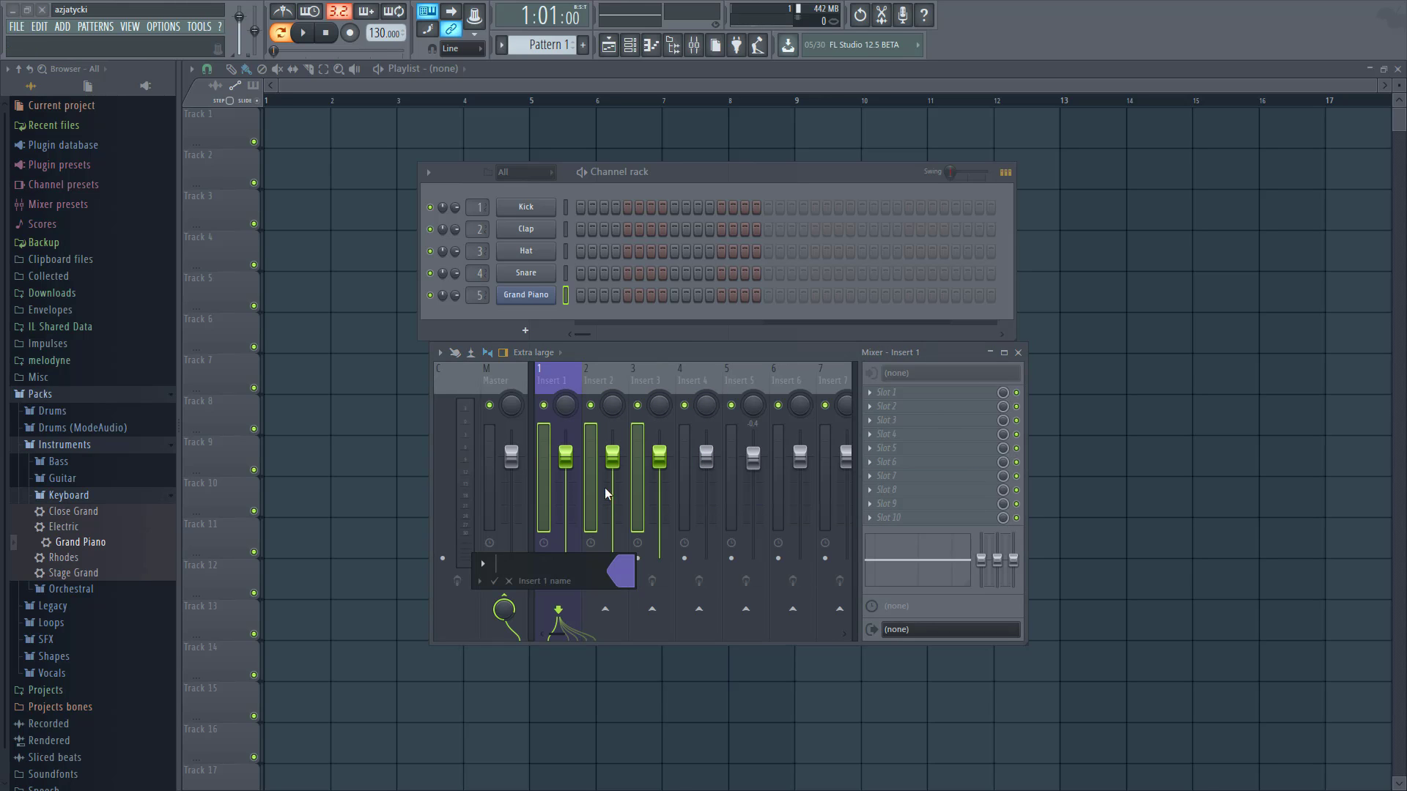
type("asdfa")
key("Return")
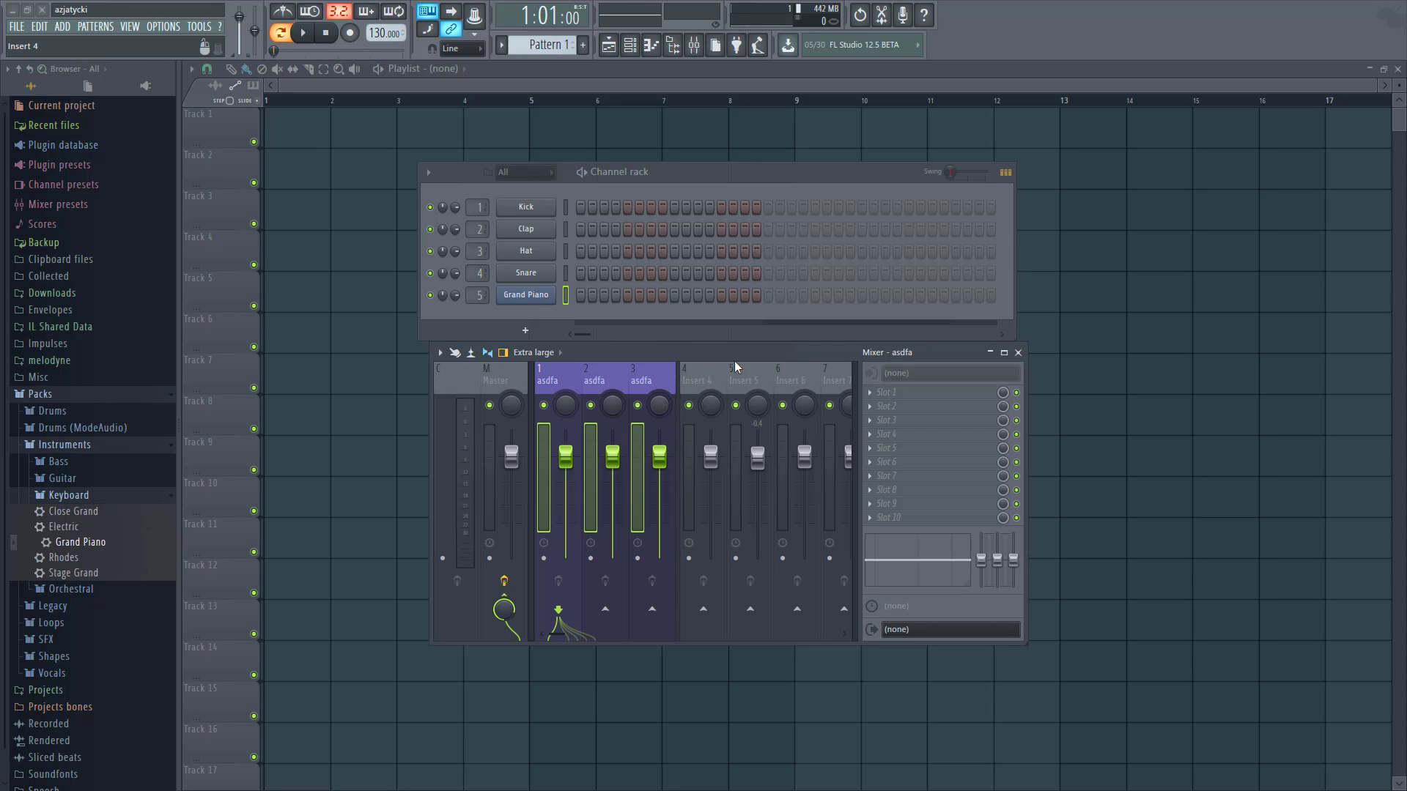
- Align the mixer window under the channel rack again and select mixer track Insert 4
mouse_move(646, 355)
left_mouse_down()
mouse_move(661, 371)
mouse_move(636, 337)
mouse_move(634, 354)
left_mouse_up()
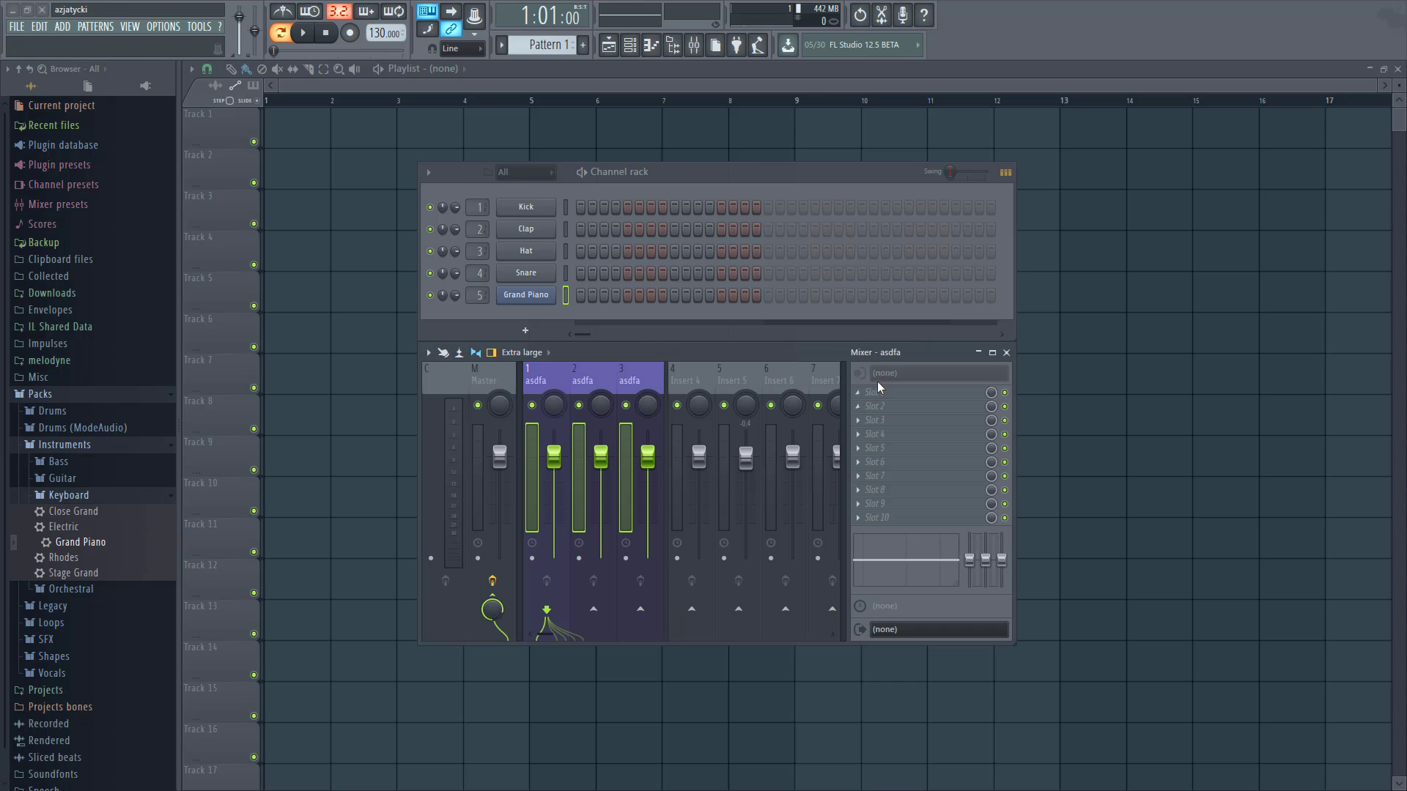
left_click(648, 382)
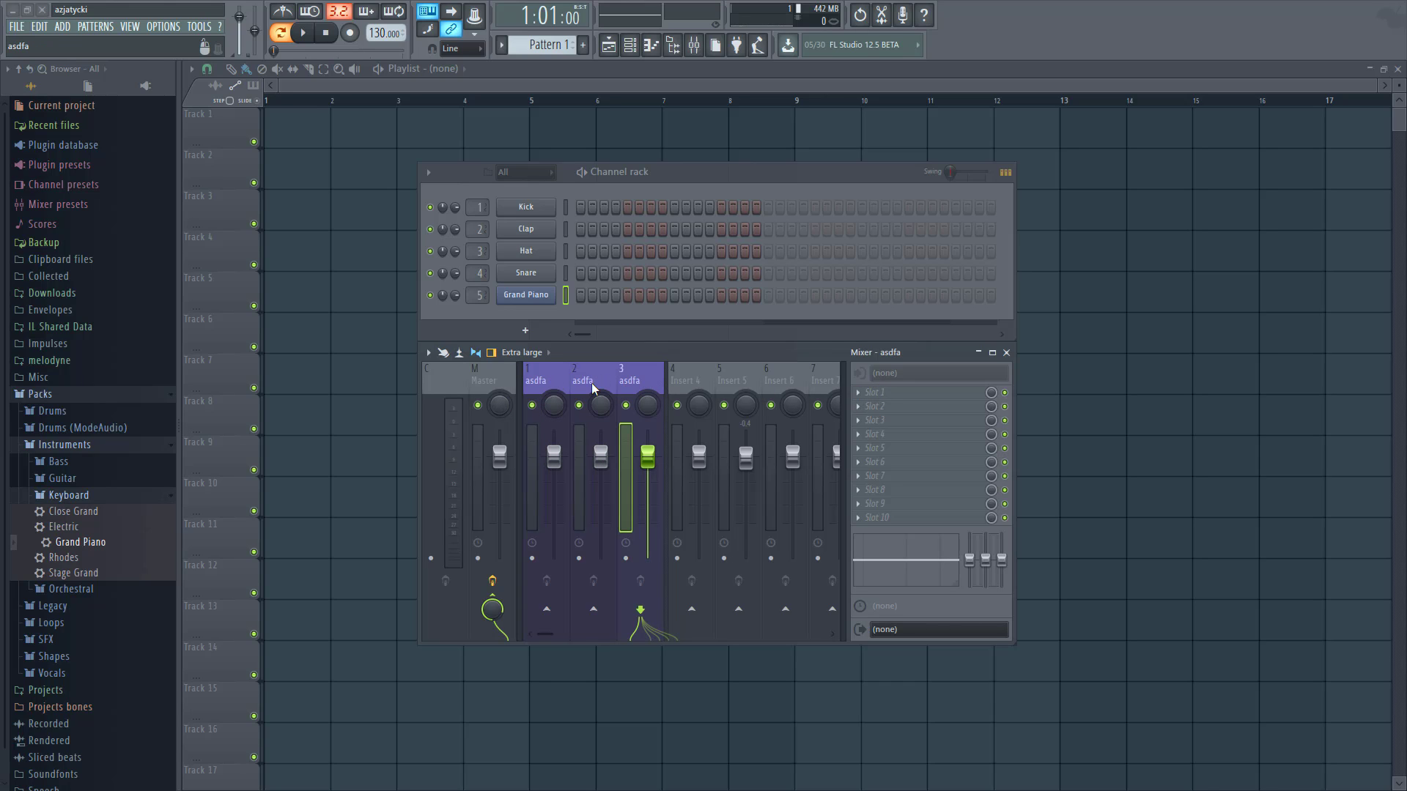
left_click(680, 381)
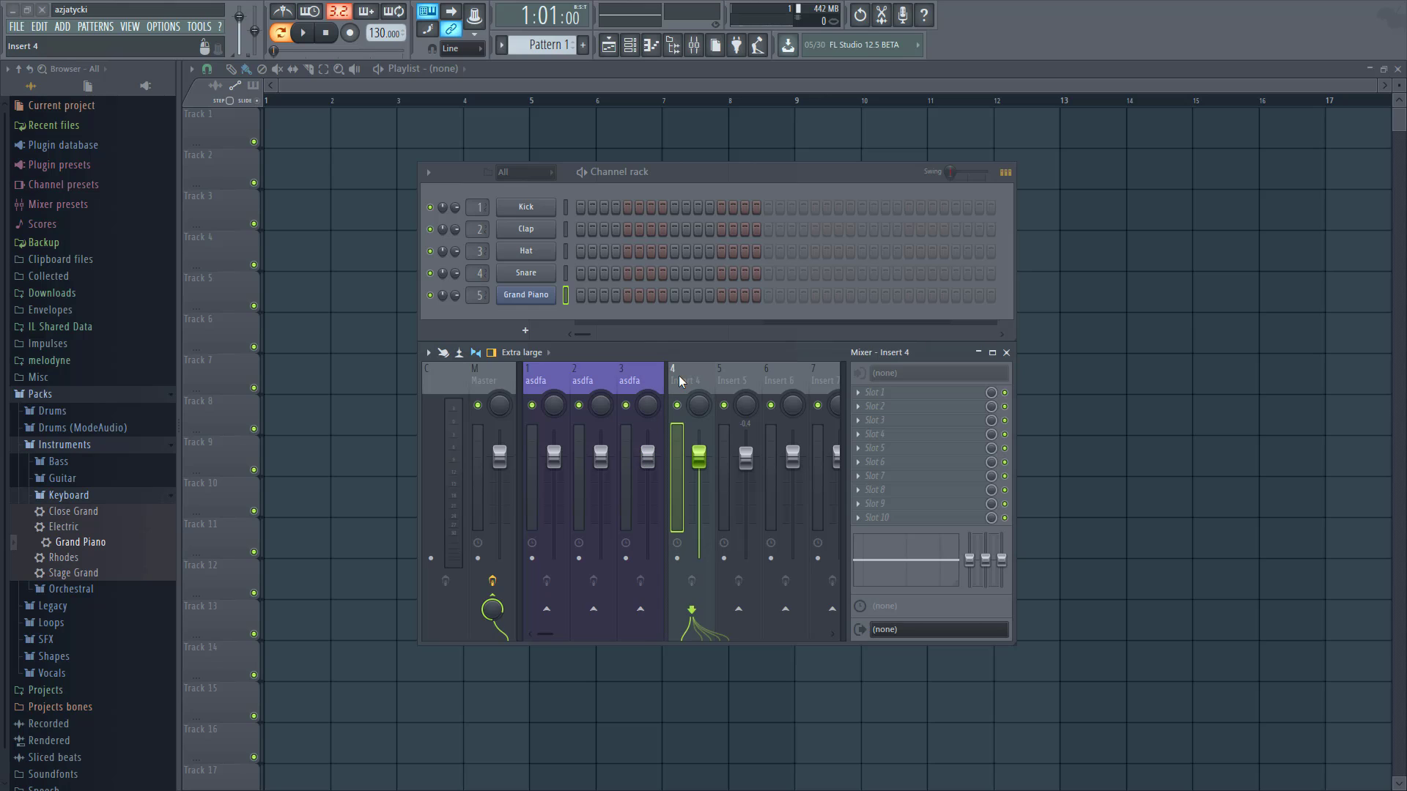
left_click(640, 378)
left_click(688, 380)
right_click(686, 378)
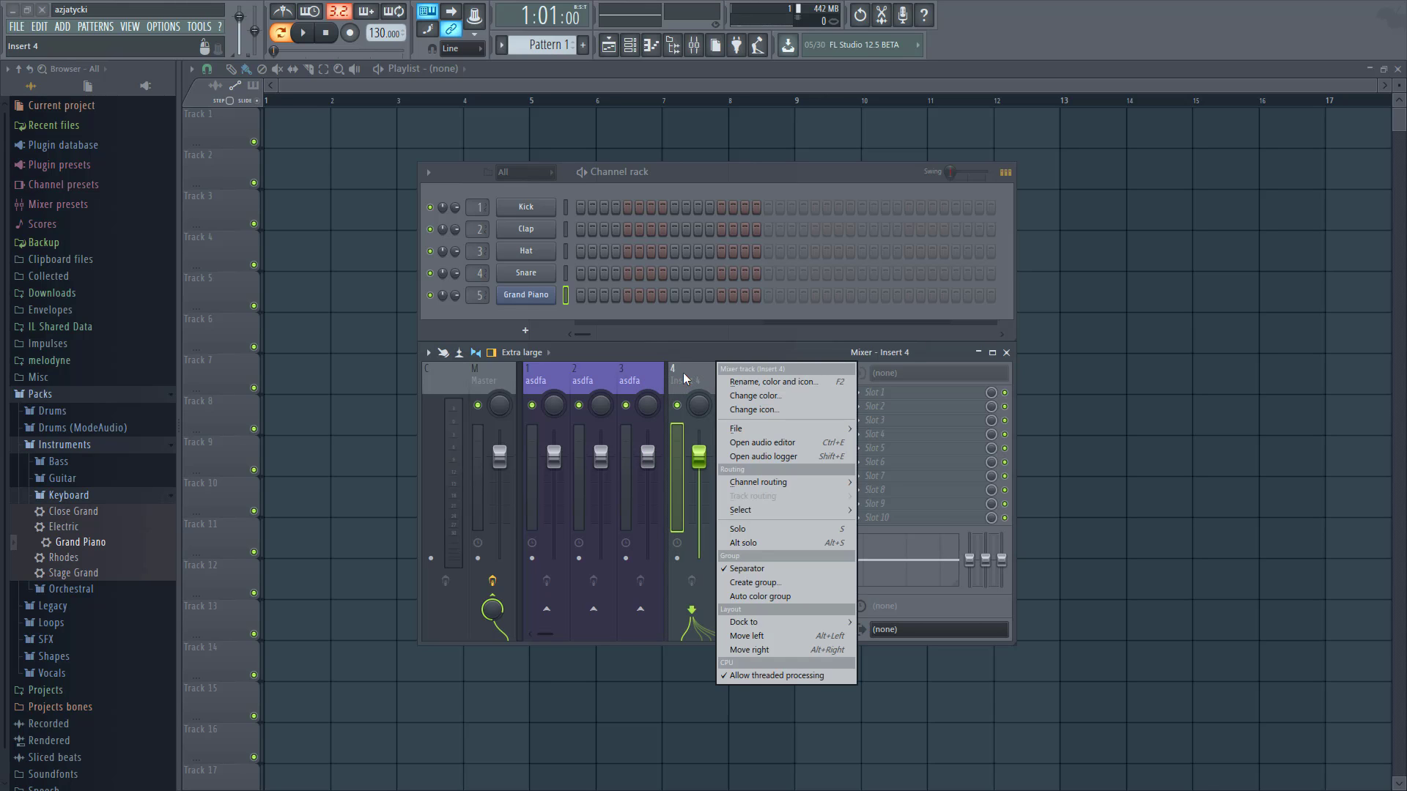
left_click(691, 374)
- Open the save dialog for Insert 4's mixer track state, pick the blank preset, and cancel without saving
right_click(687, 381)
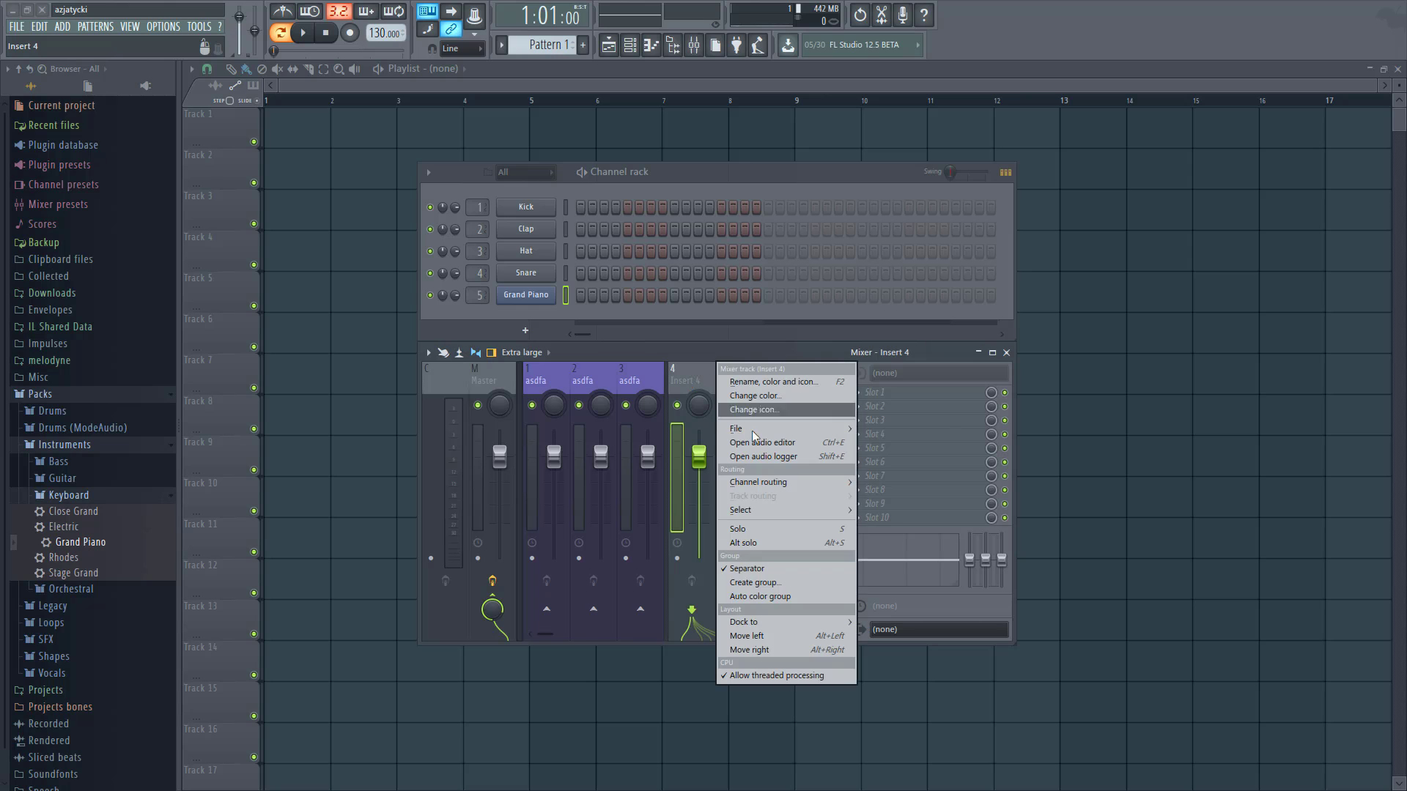
mouse_move(766, 437)
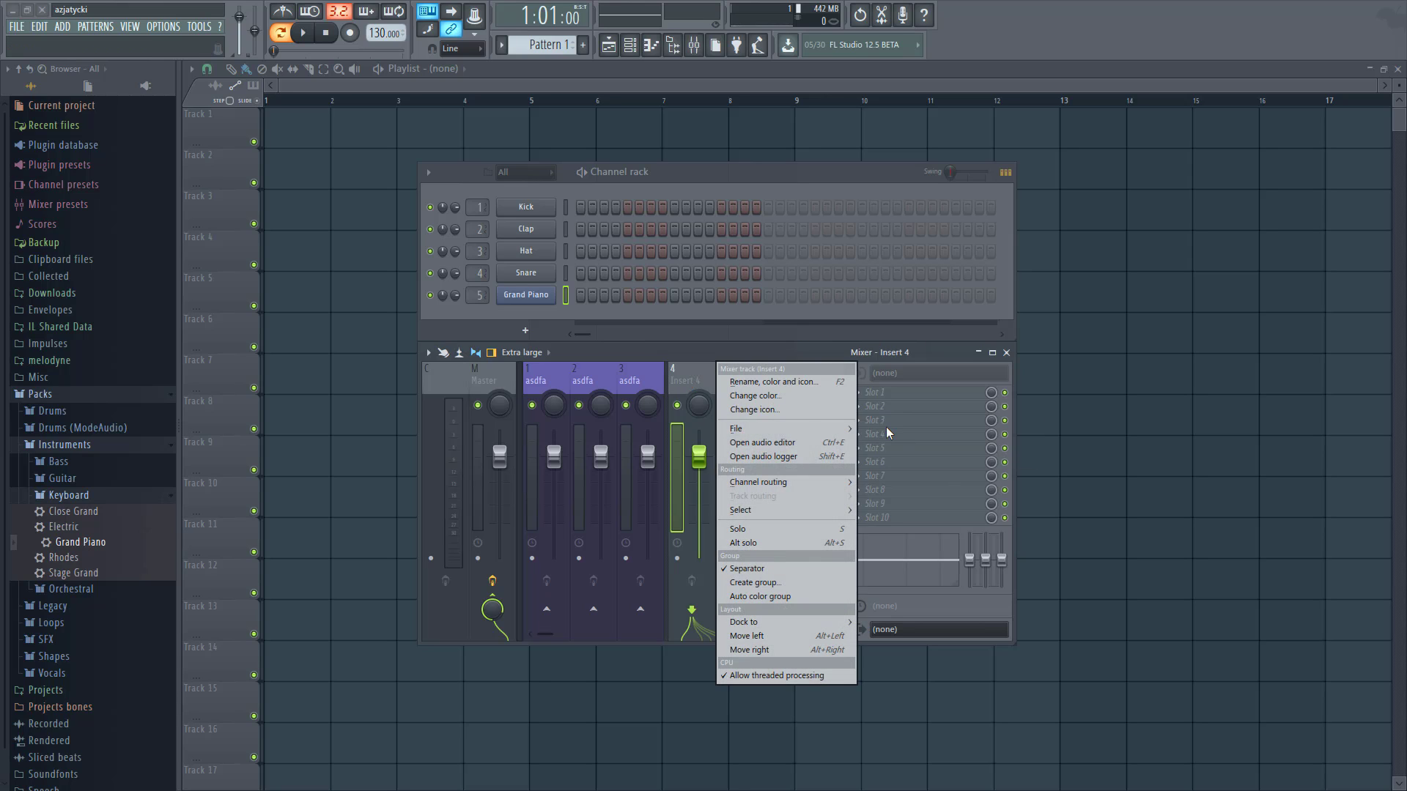
left_click(883, 443)
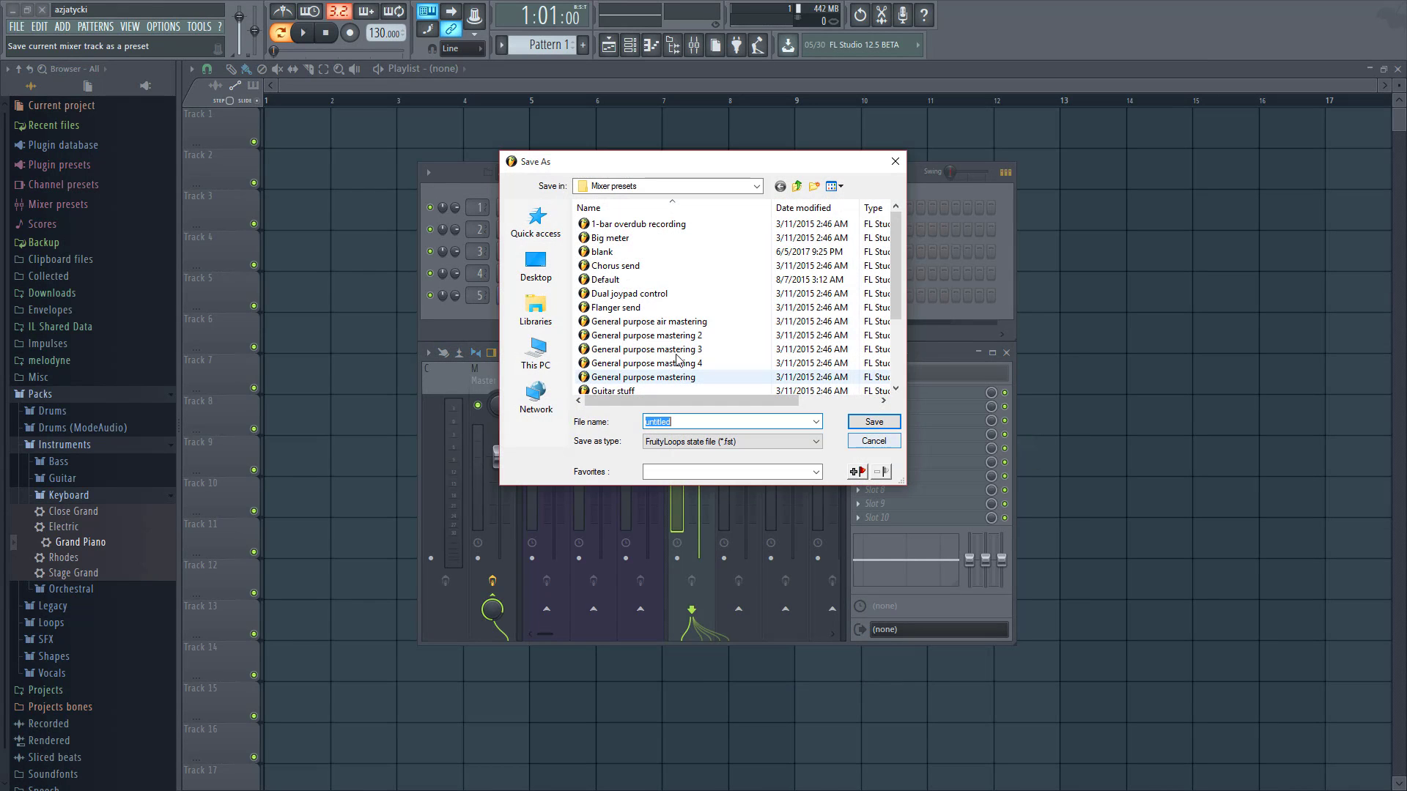
left_click(605, 252)
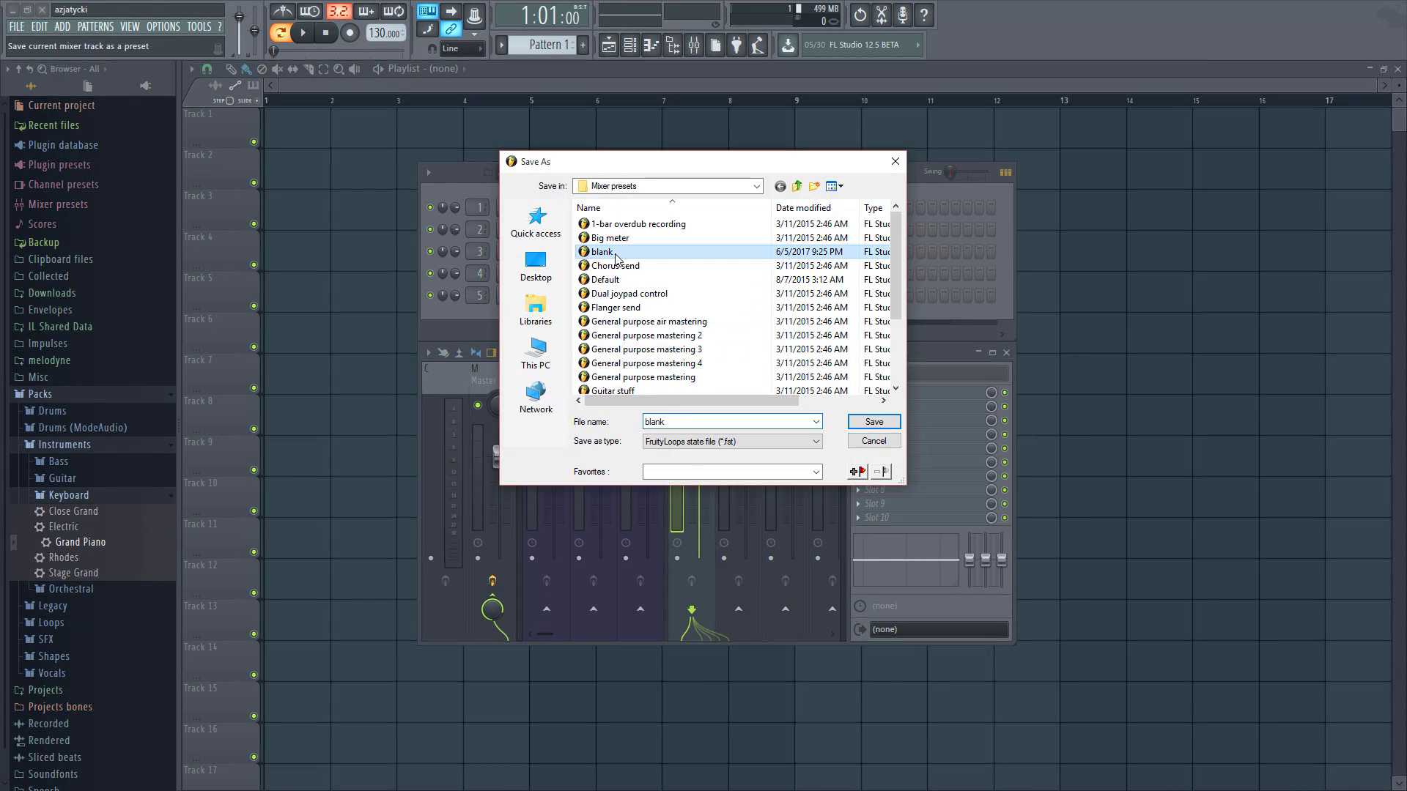
left_click(872, 441)
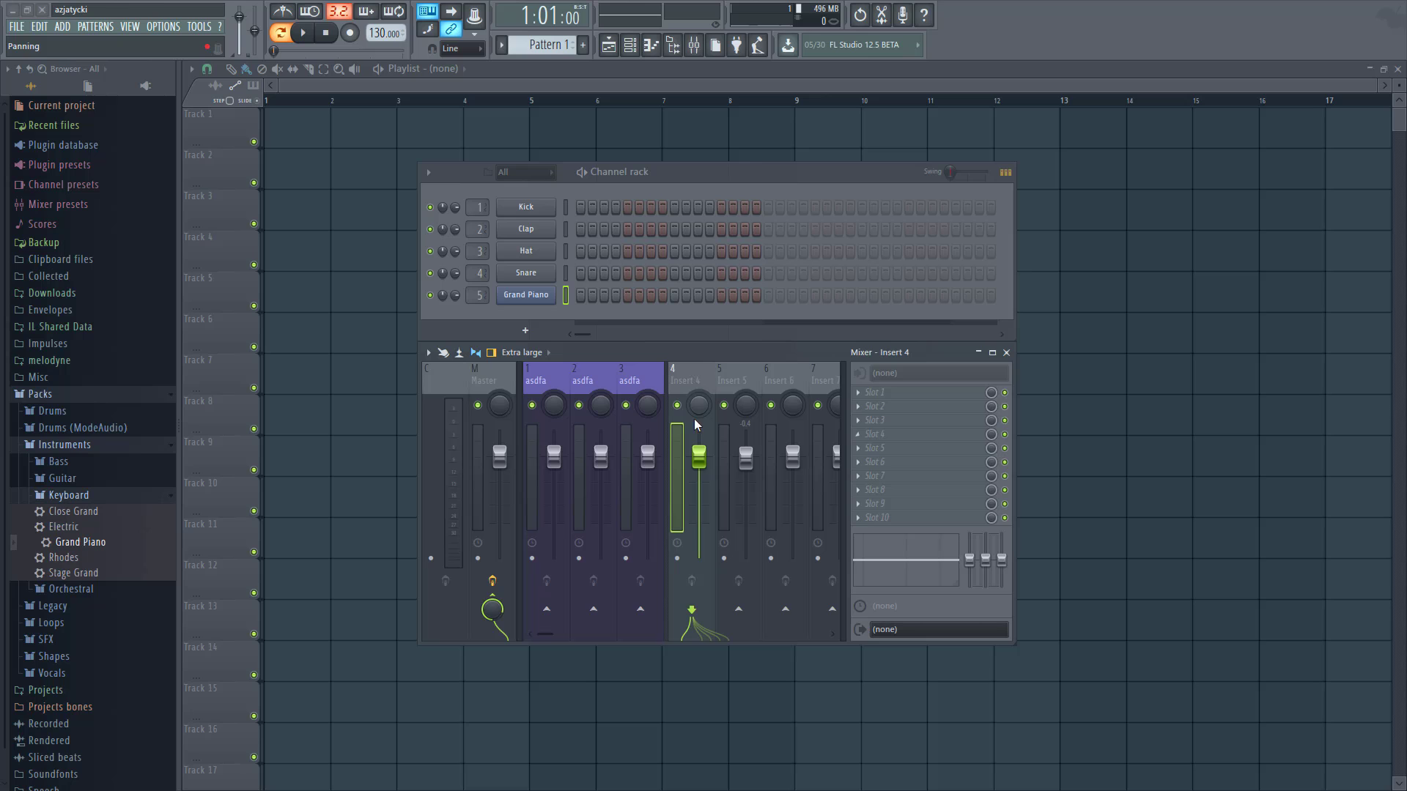
- Reset mixer track 3 by loading the blank mixer track state into it
left_click(638, 383)
right_click(641, 381)
mouse_move(685, 429)
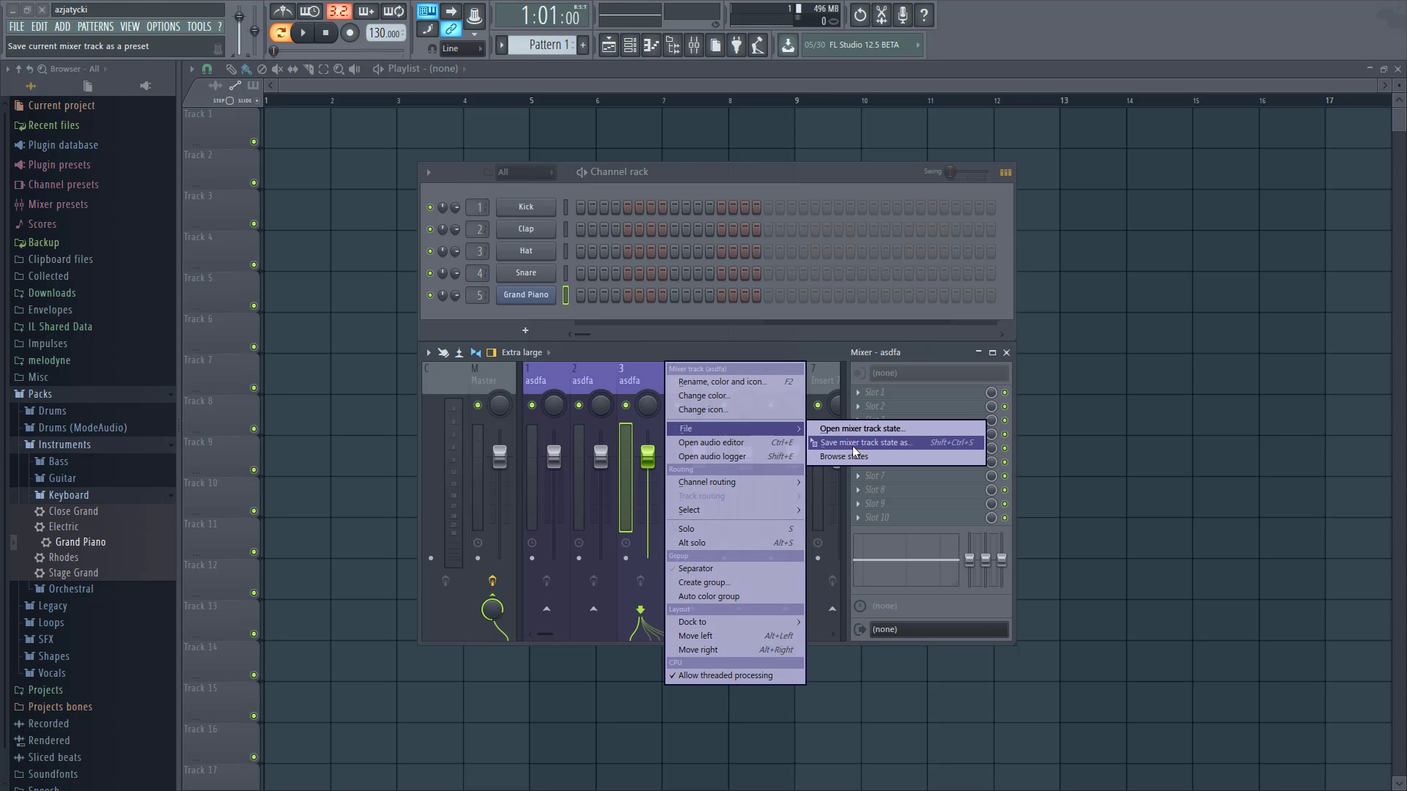
left_click(843, 428)
double_click(603, 252)
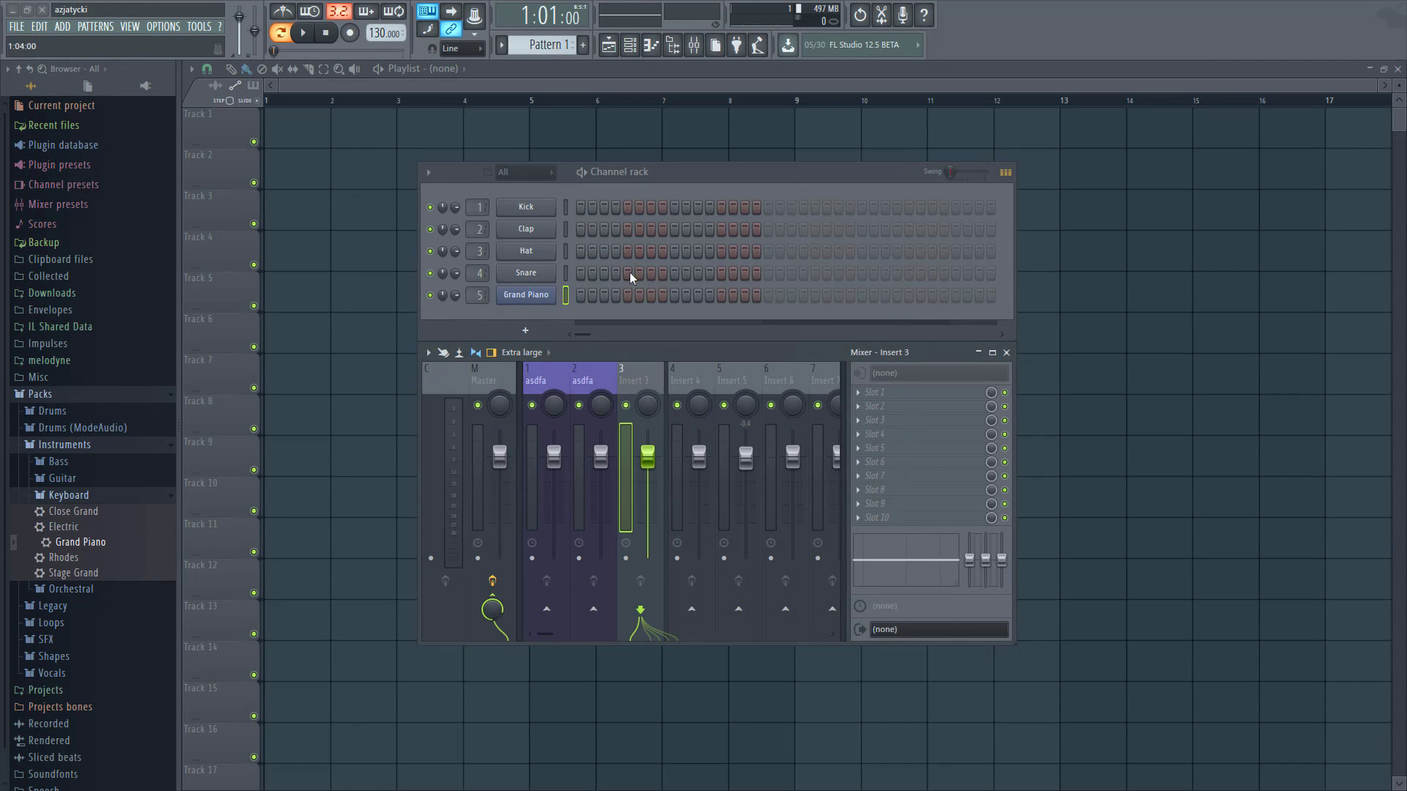
- Select mixer tracks 1 to 3 together and load the blank mixer track state from track 2
left_click(548, 381, "ctrl+shift")
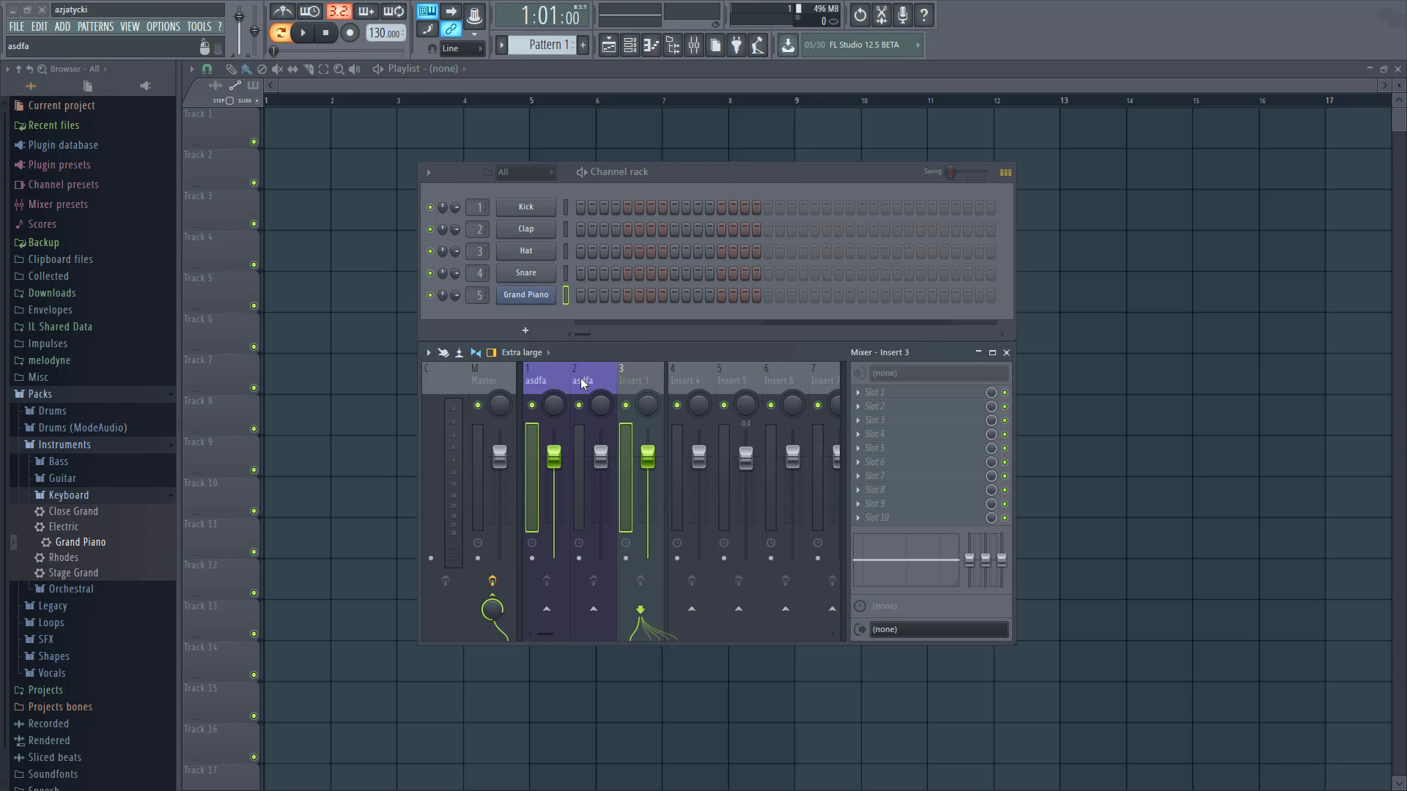
left_click(581, 381, "ctrl+shift")
right_click(639, 381)
mouse_move(667, 431)
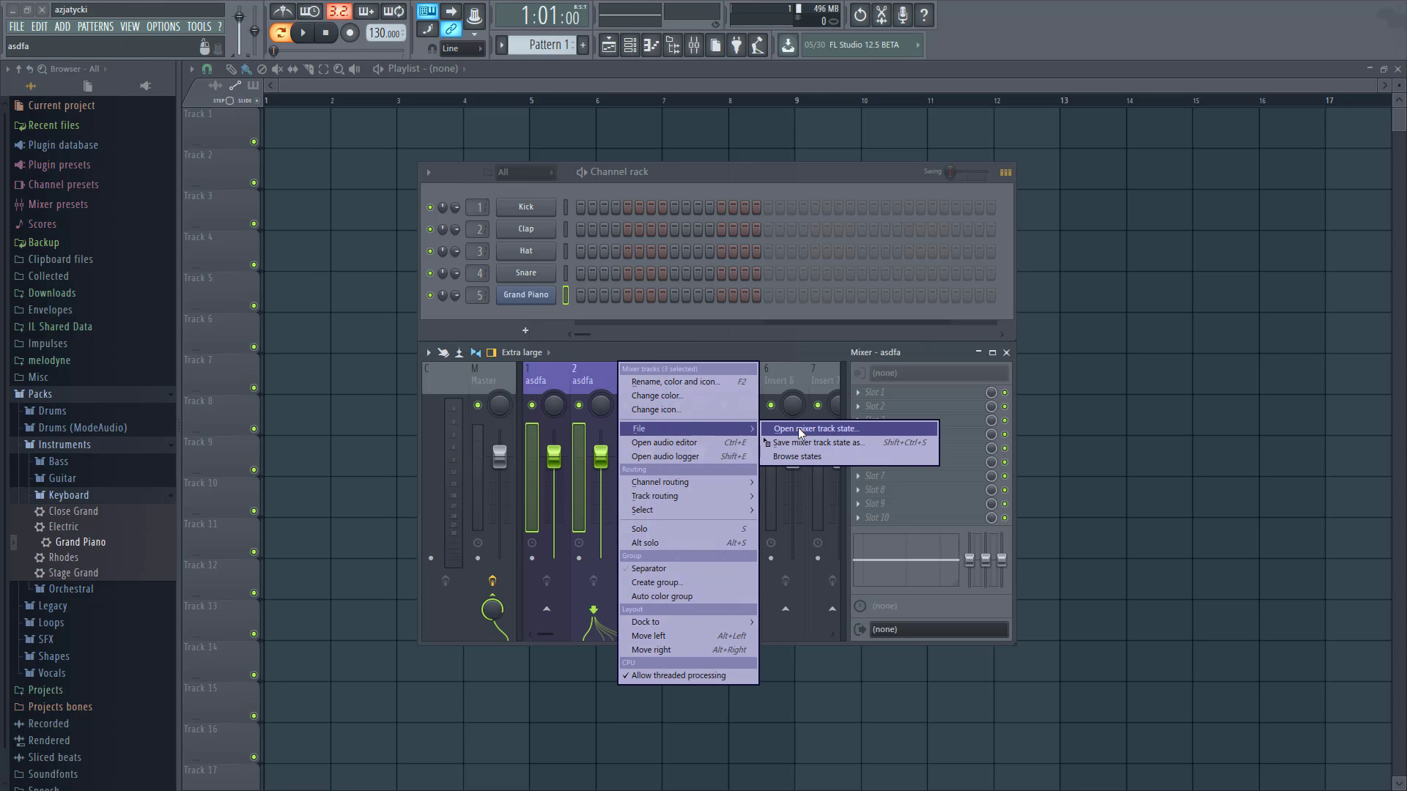
left_click(801, 431)
left_click(618, 253)
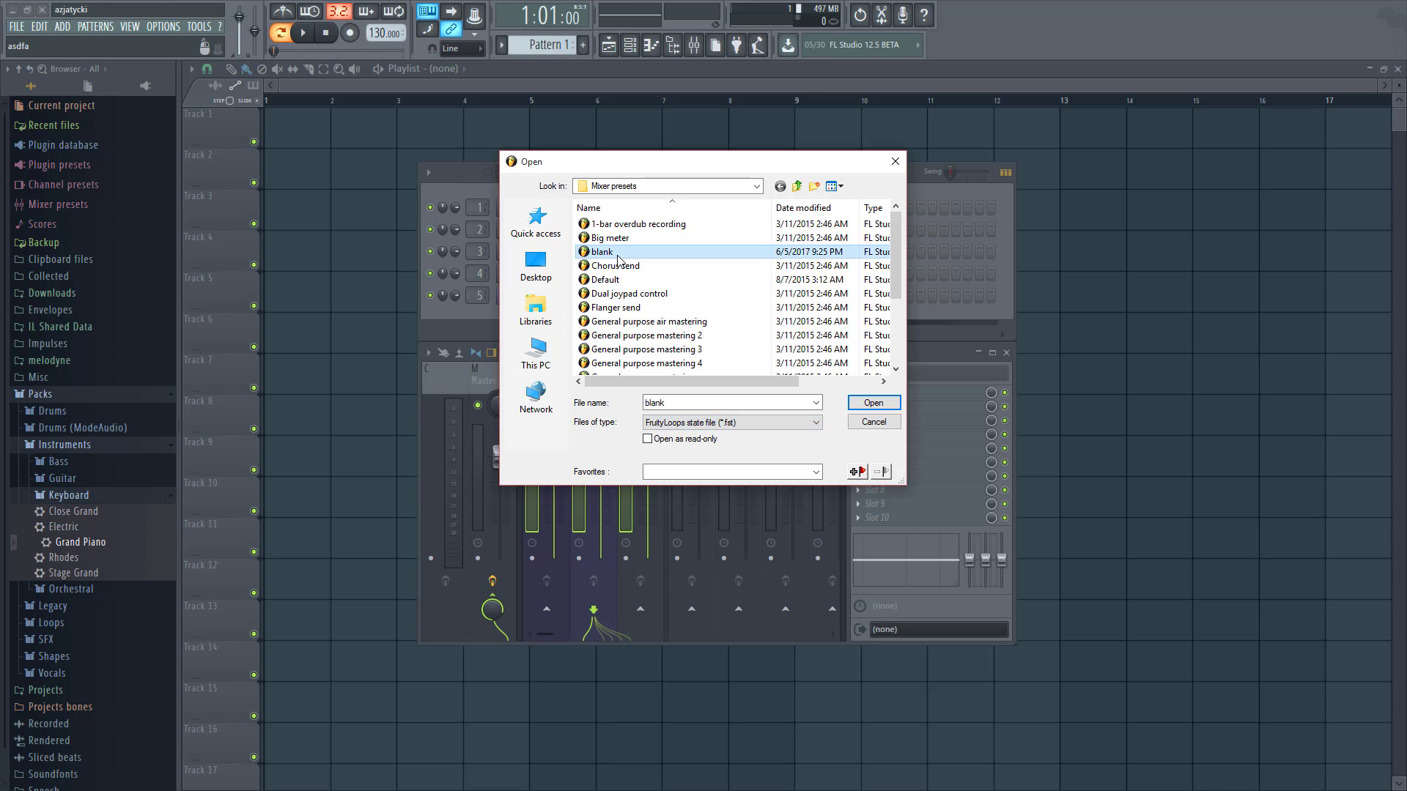
left_click(873, 403)
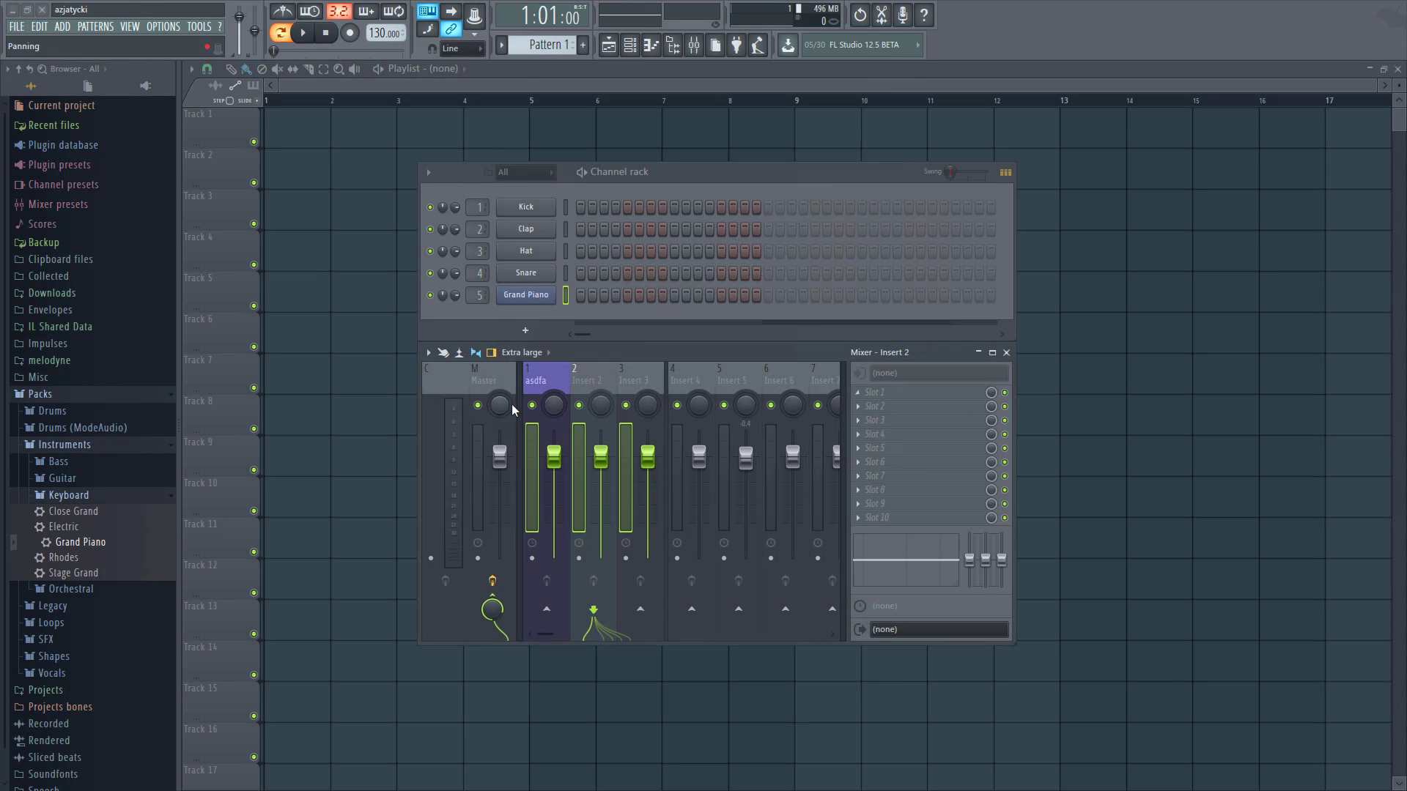
- Load the blank mixer track state into mixer track 1 to clear its name and color
right_click(539, 381)
mouse_move(608, 430)
left_click(746, 431)
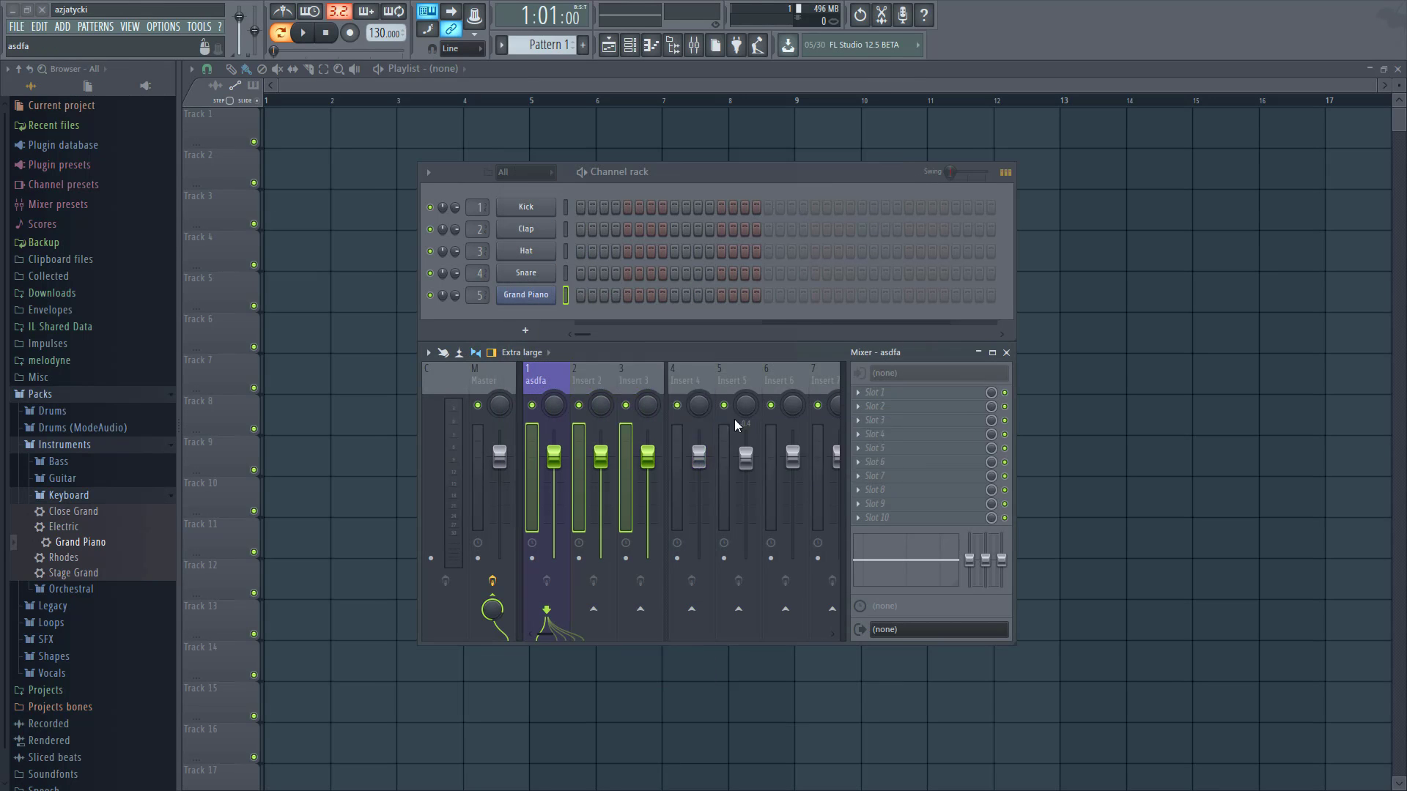
double_click(618, 253)
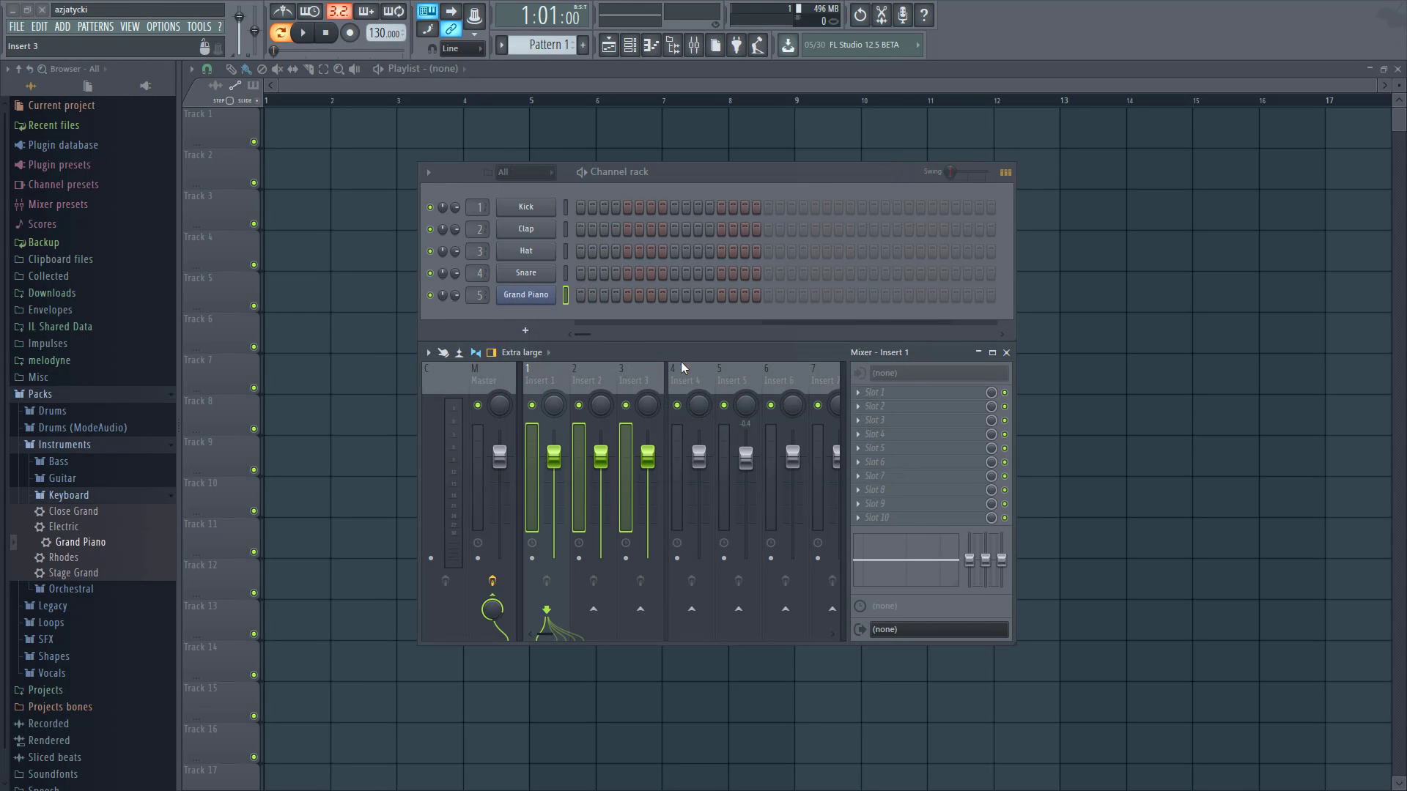
- Load Fruity Reeverb 2 into the first effect slot of Insert 1 and close its plugin window
left_click(867, 397)
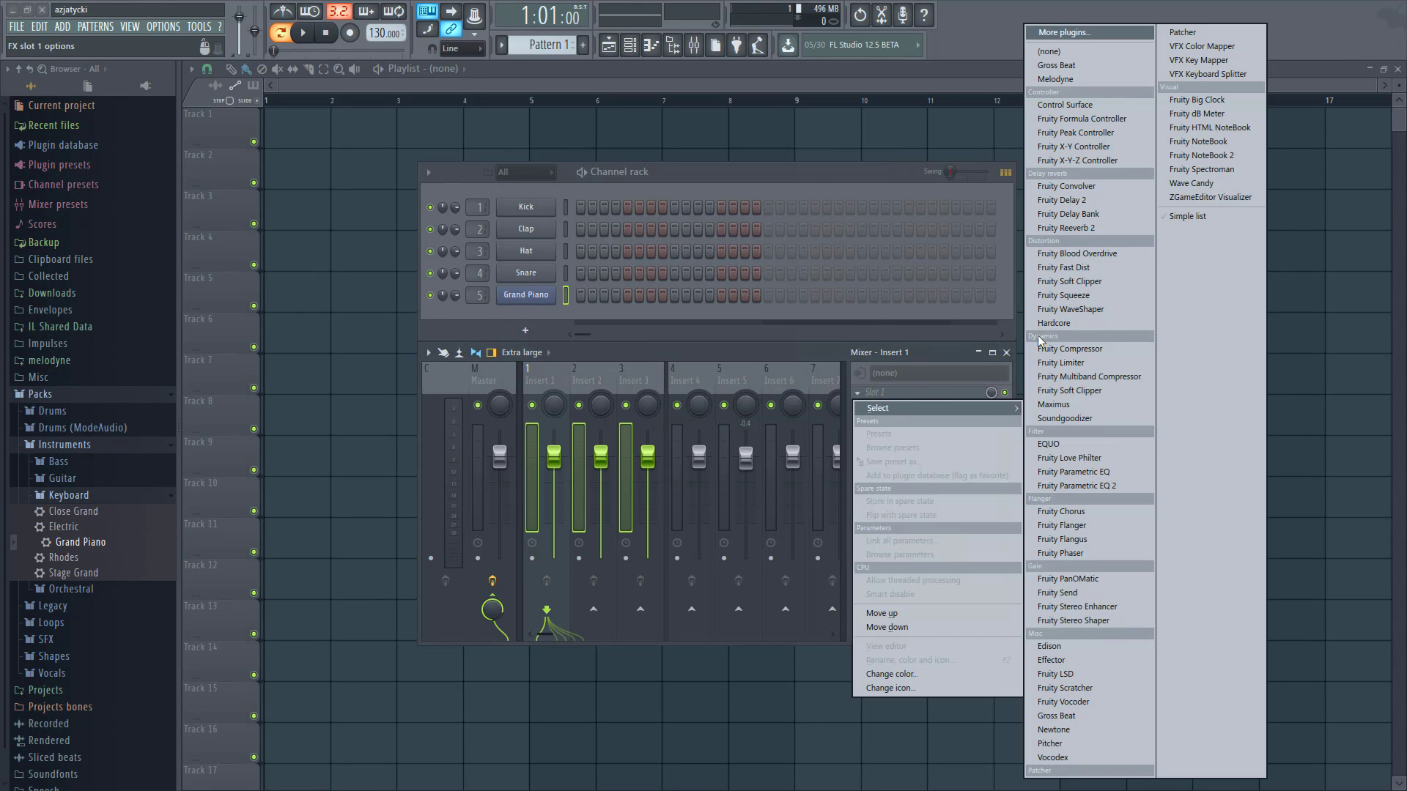
left_click(1062, 232)
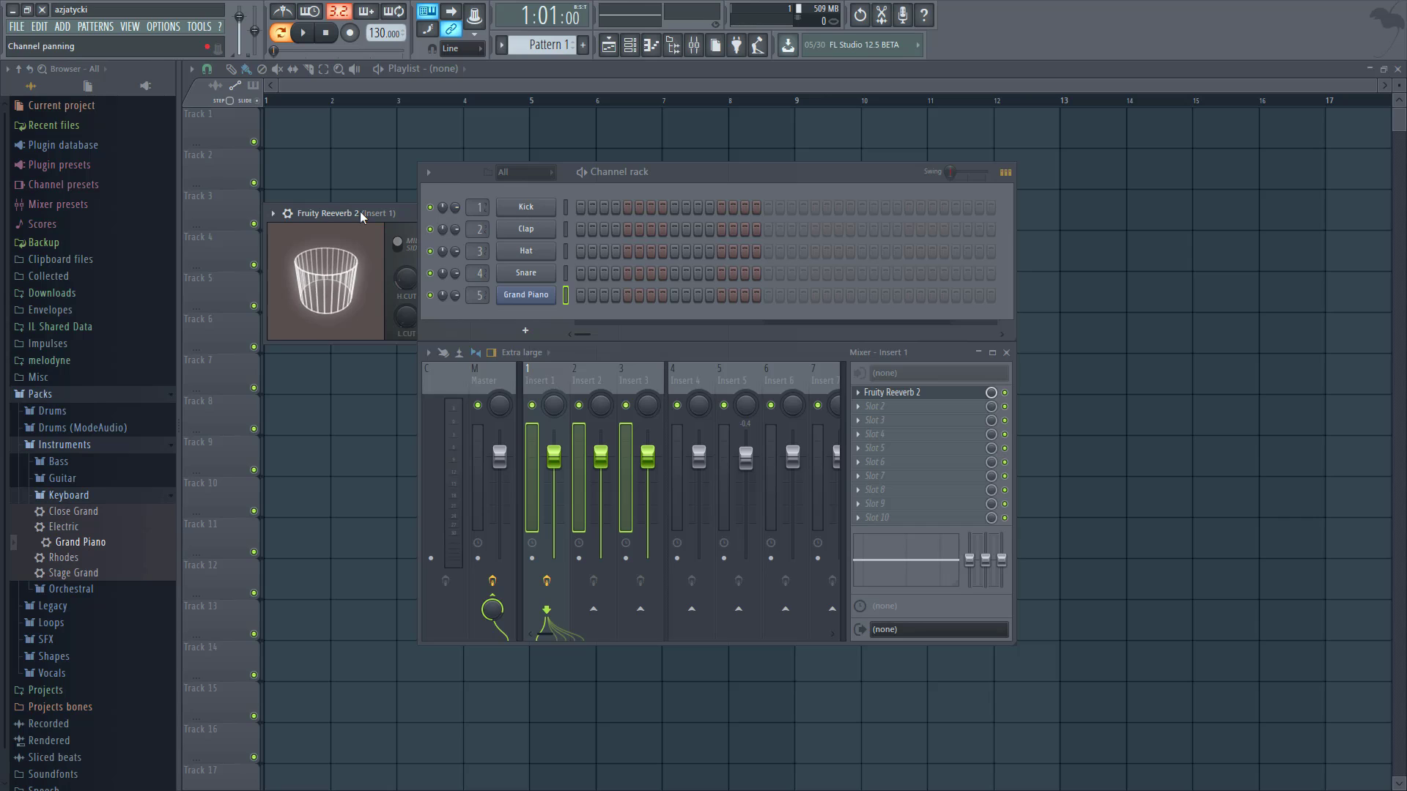
left_click_drag(368, 220, 1080, 168)
left_click(1367, 170)
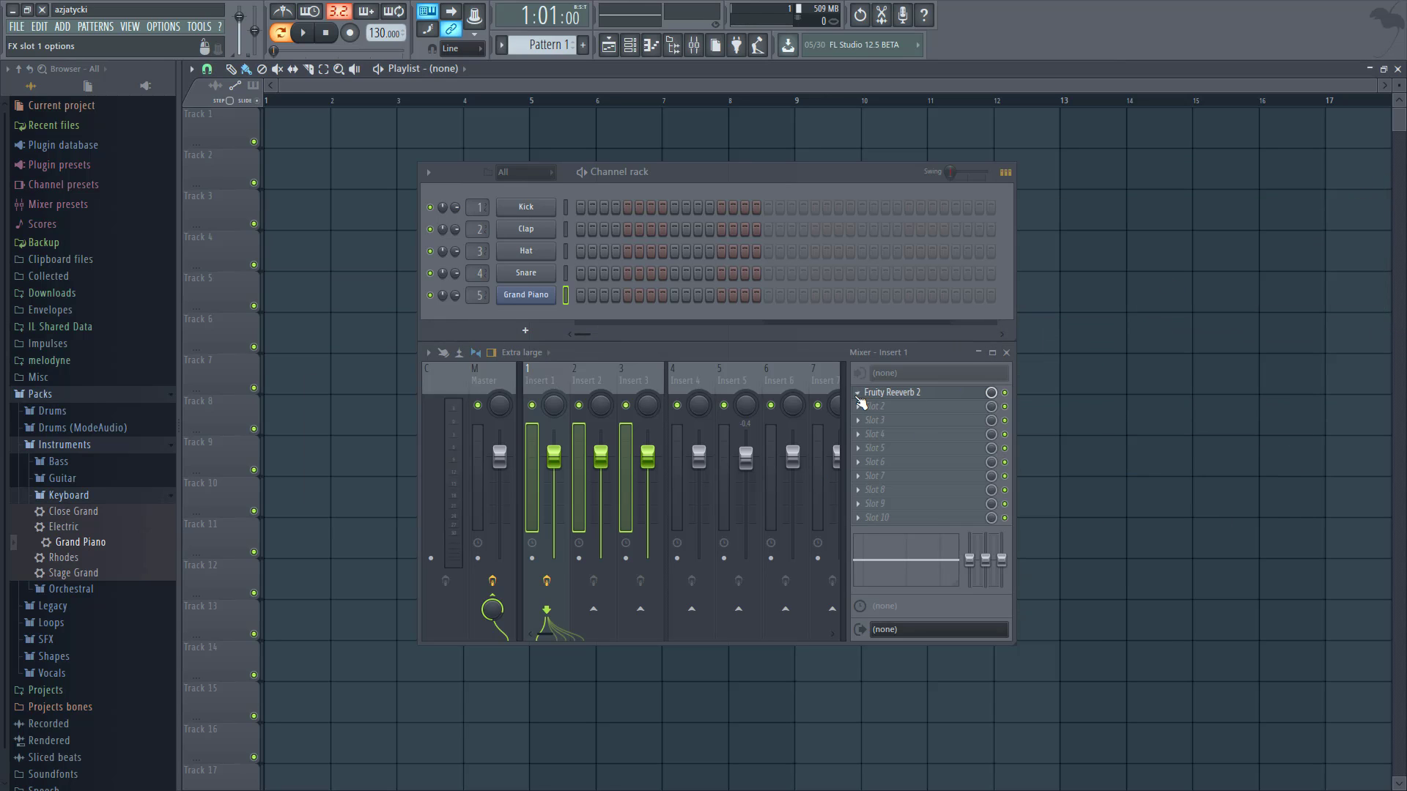
- Show and hide the Fruity Reeverb 2 editor from its slot on Insert 1, and mute the effect
left_click(893, 395)
left_click(901, 397)
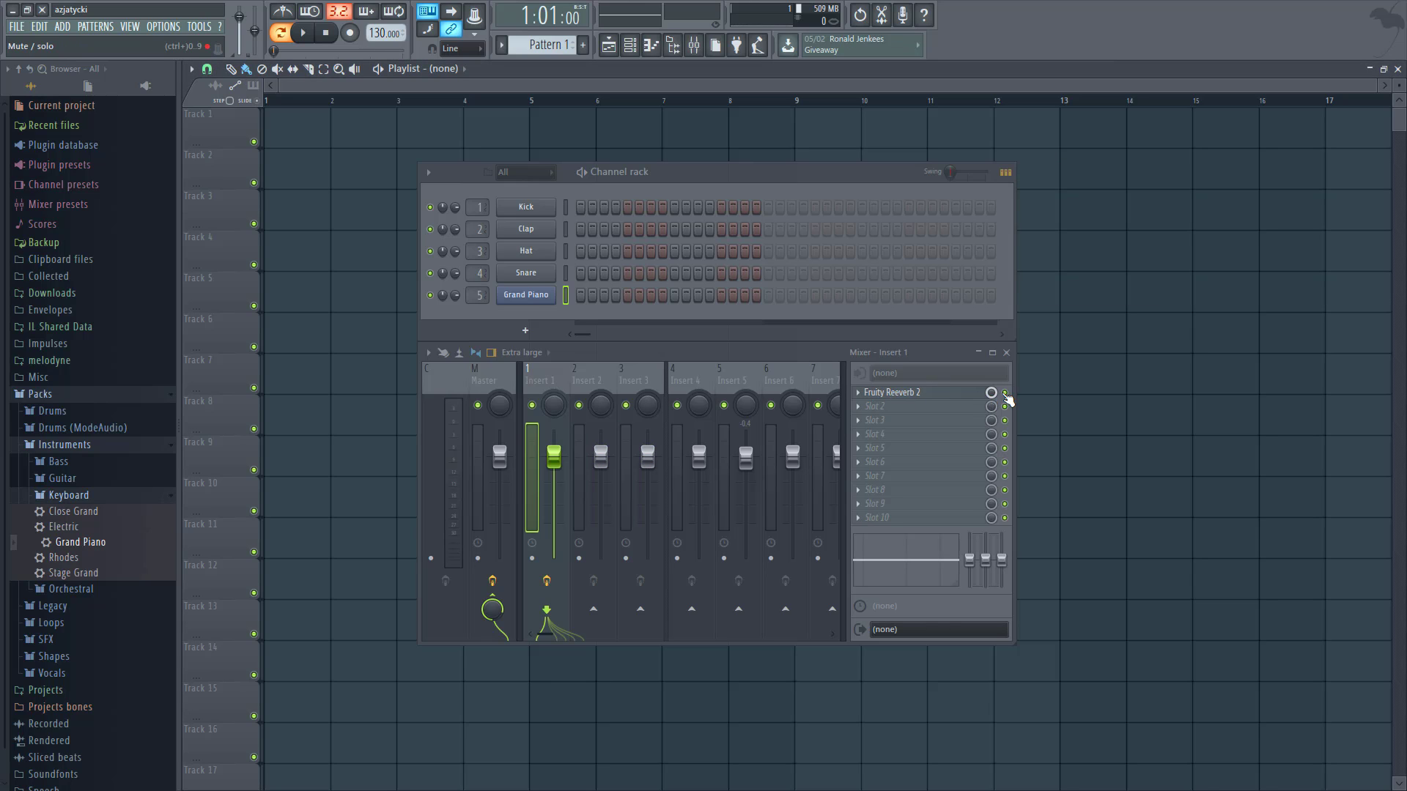
left_click(1007, 395)
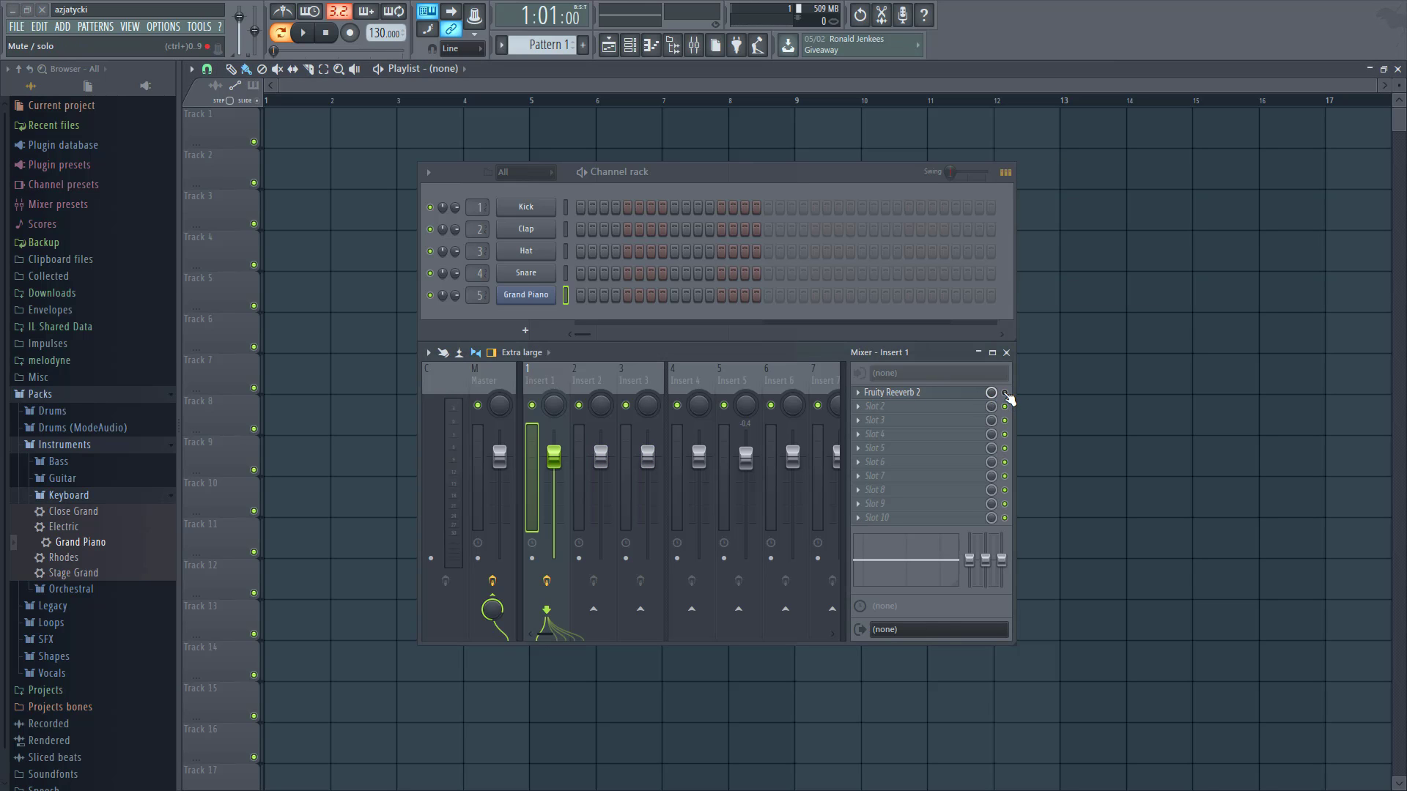
- Remove Fruity Reeverb 2 from Insert 1 by replacing it with (none), and close the mixer
left_click(858, 393)
mouse_move(893, 416)
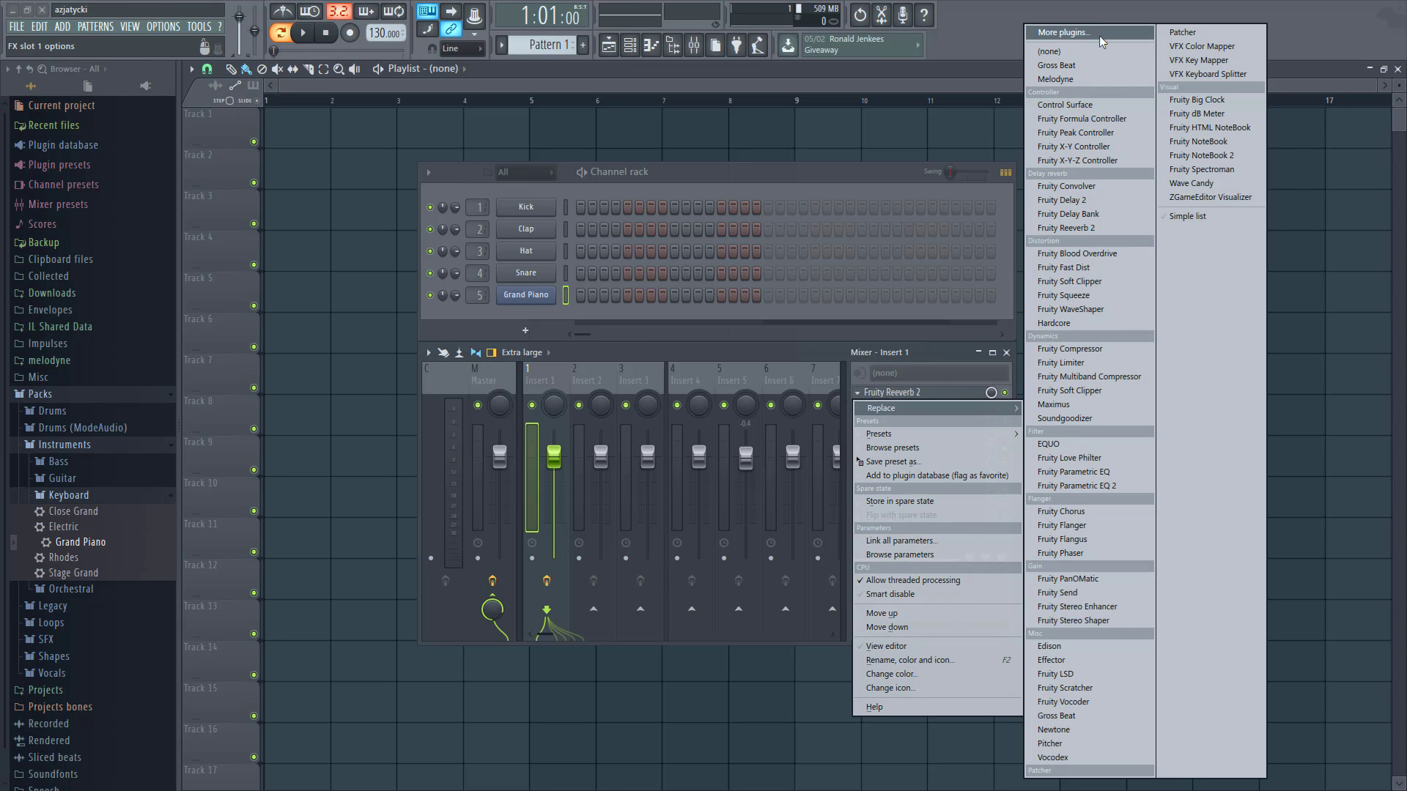
left_click(1077, 53)
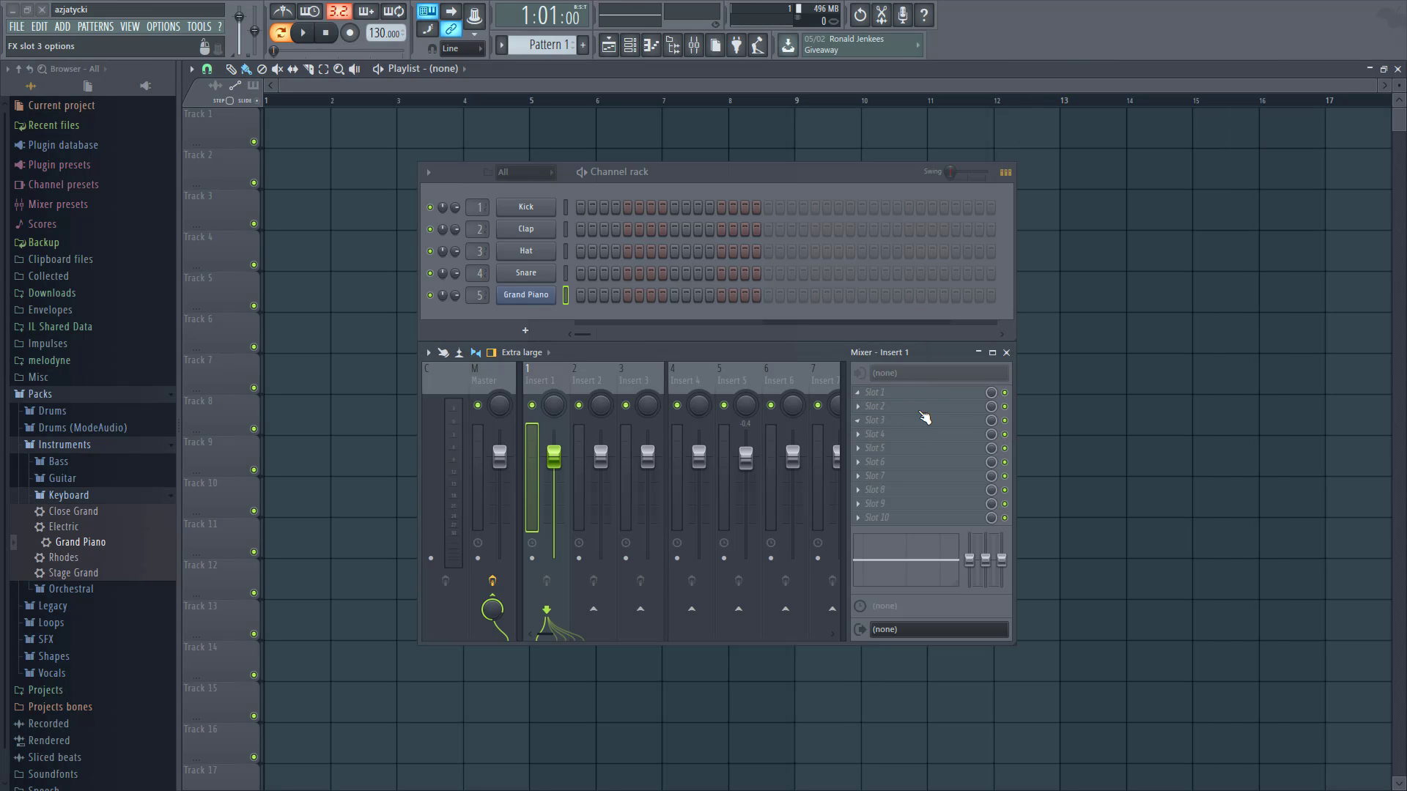
left_click(1006, 353)
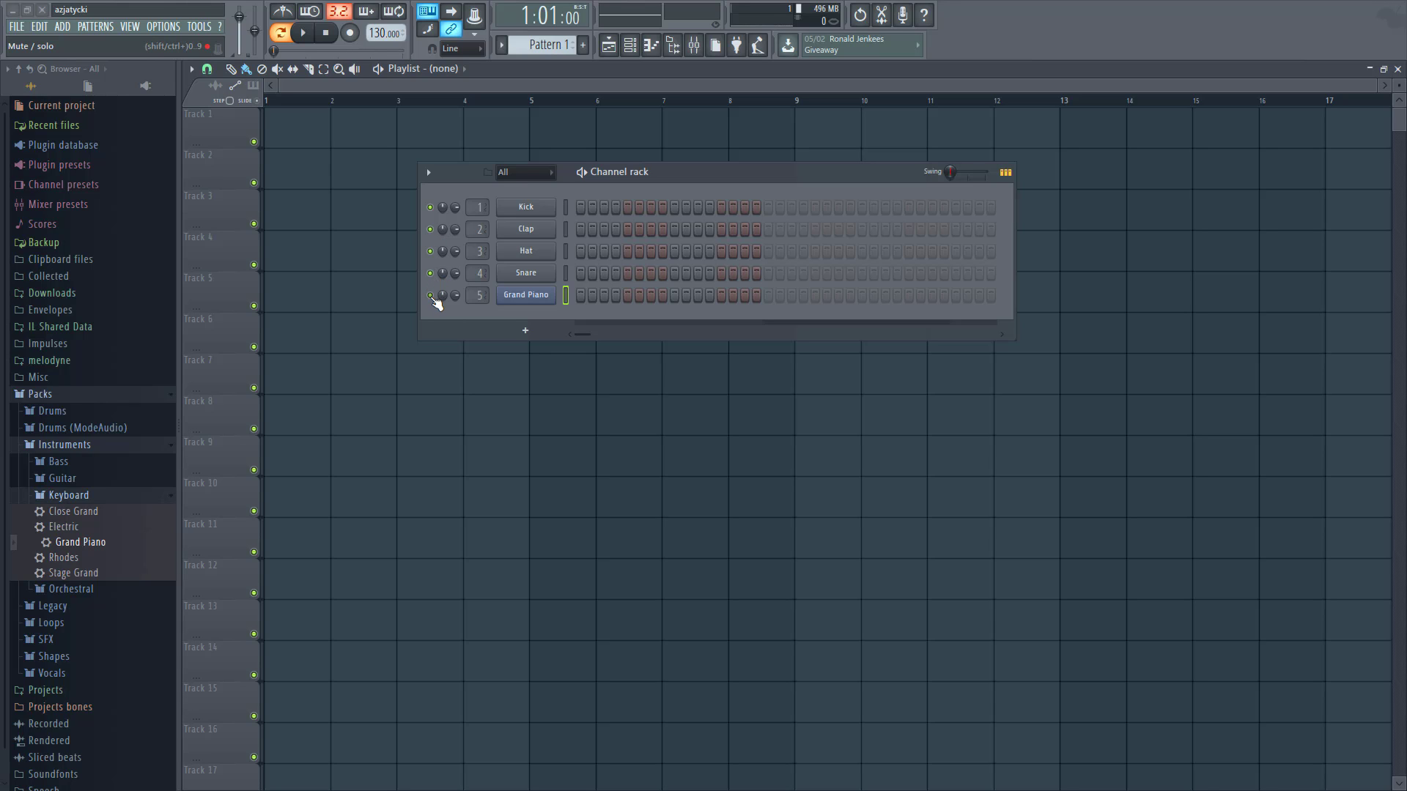
- View the channel options of Grand Piano and Kick, including the piano roll and step-fill commands
right_click(528, 300)
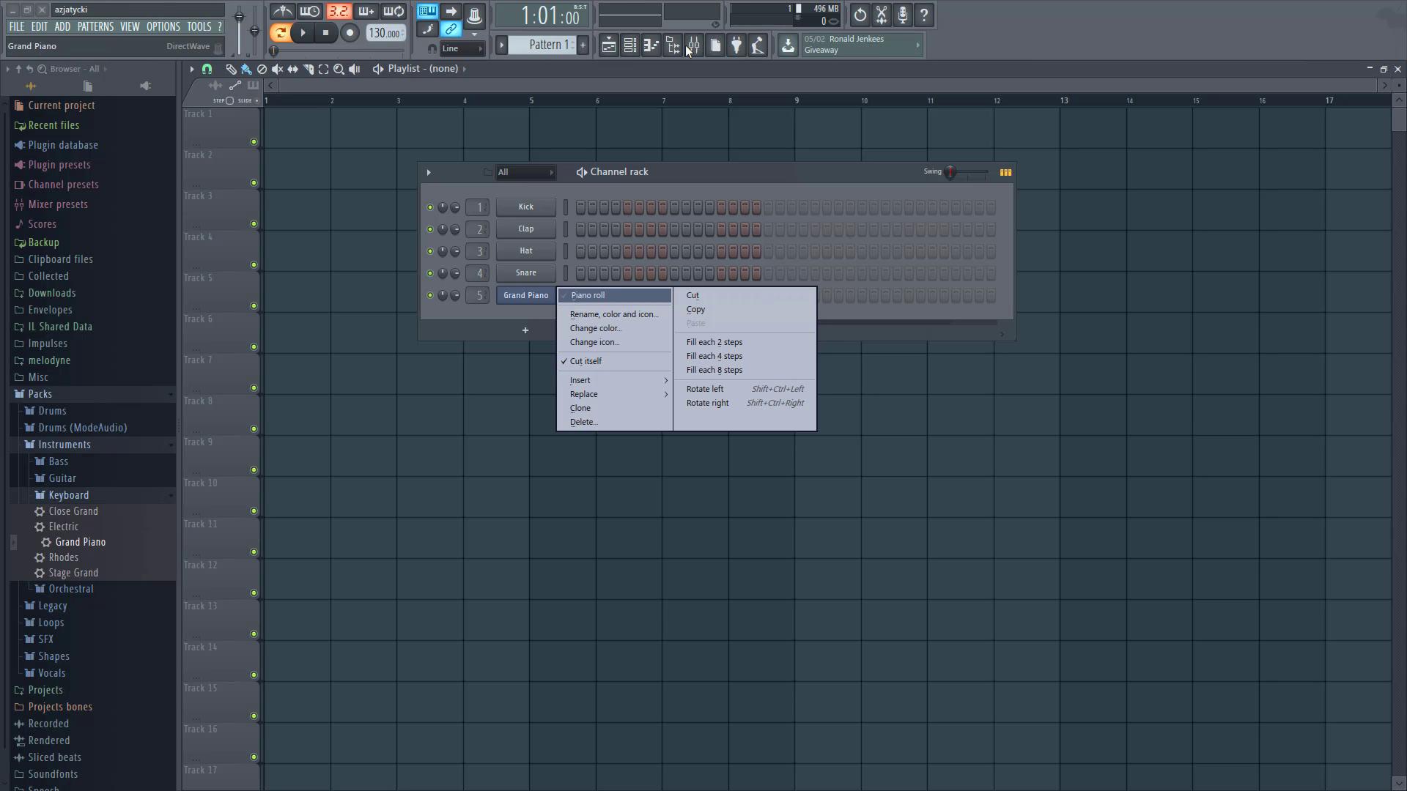
left_click(516, 314)
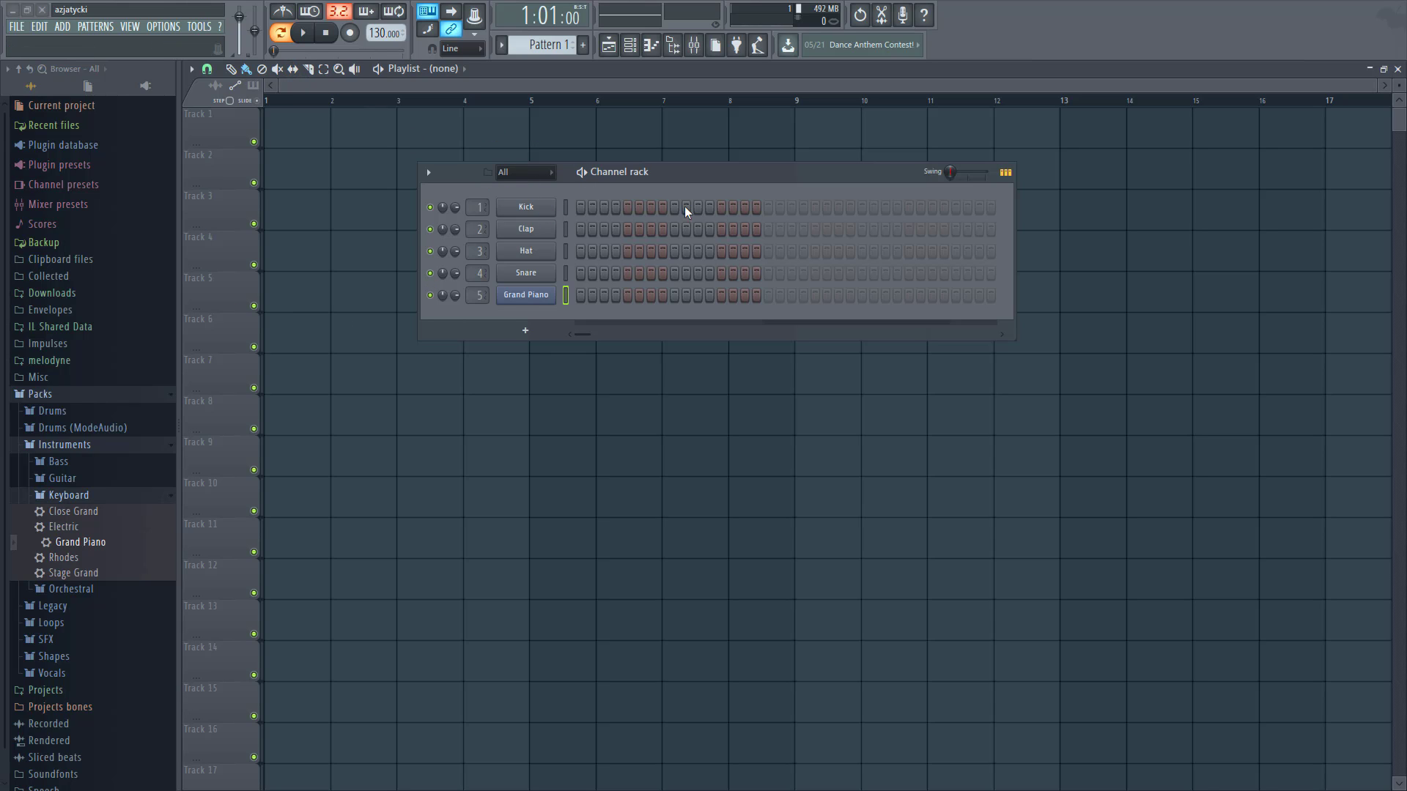
right_click(528, 207)
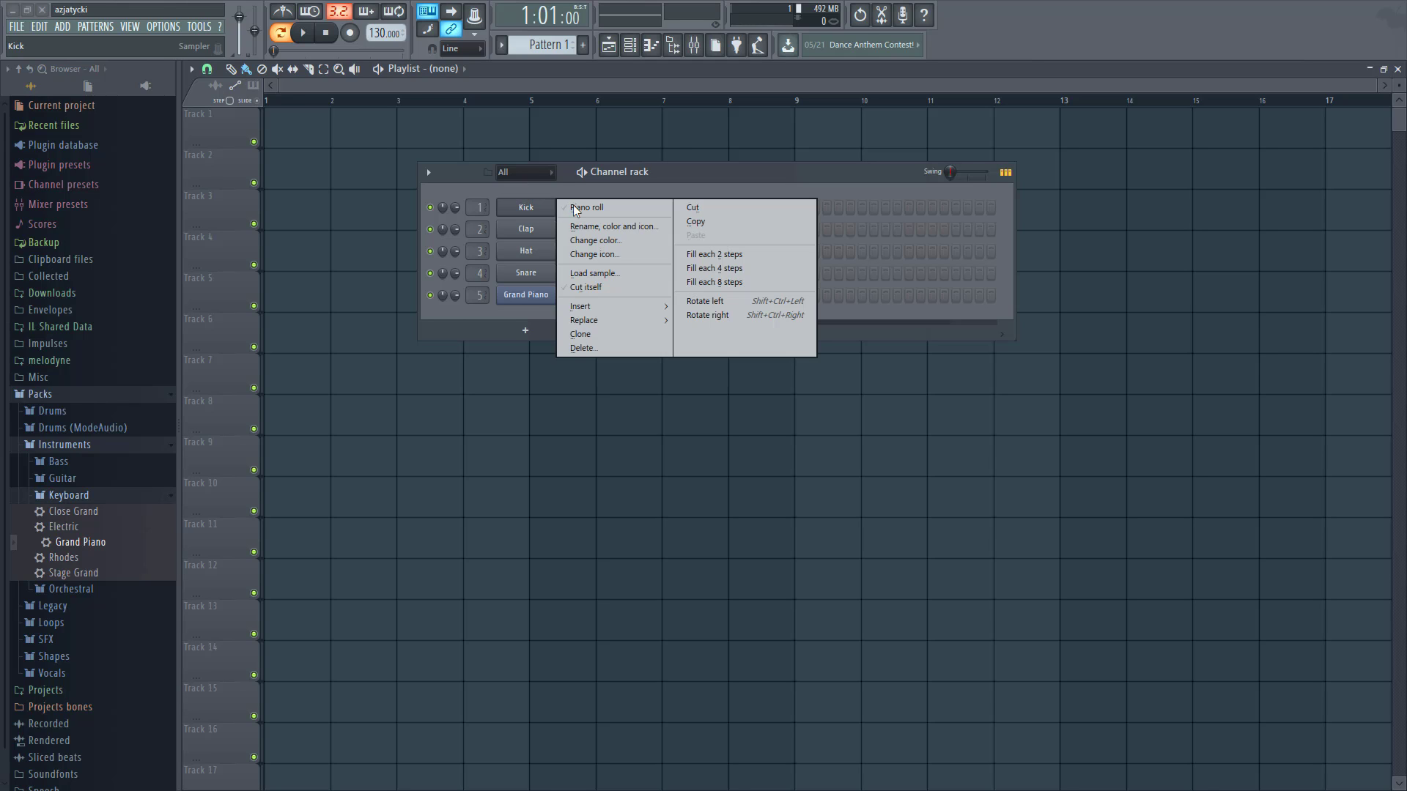
left_click(617, 210)
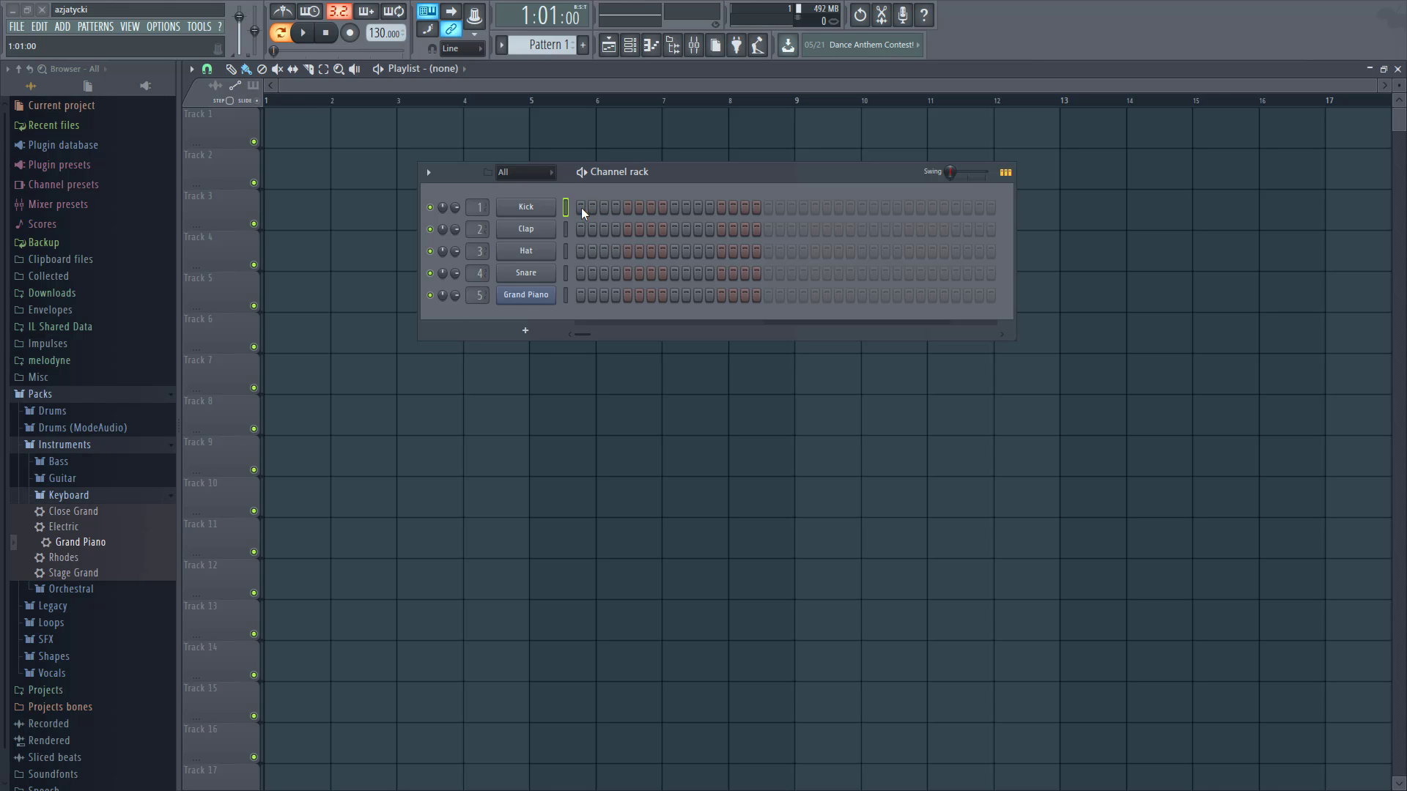
- Paint steps along the Kick row past step 16 and erase them back to the first eight
mouse_move(580, 208)
left_mouse_down()
mouse_move(788, 205)
mouse_move(763, 202)
left_mouse_up()
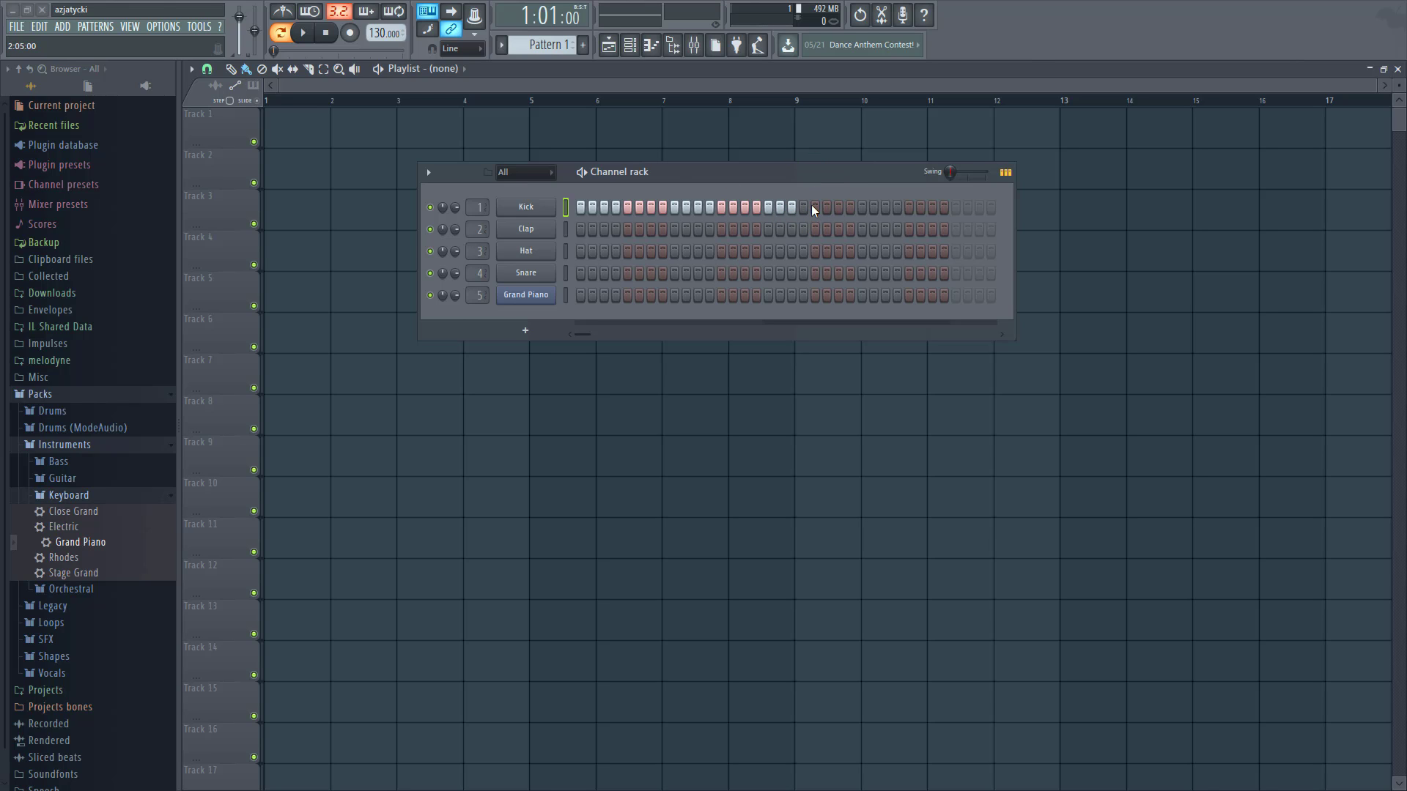
left_click_drag(811, 205, 657, 205)
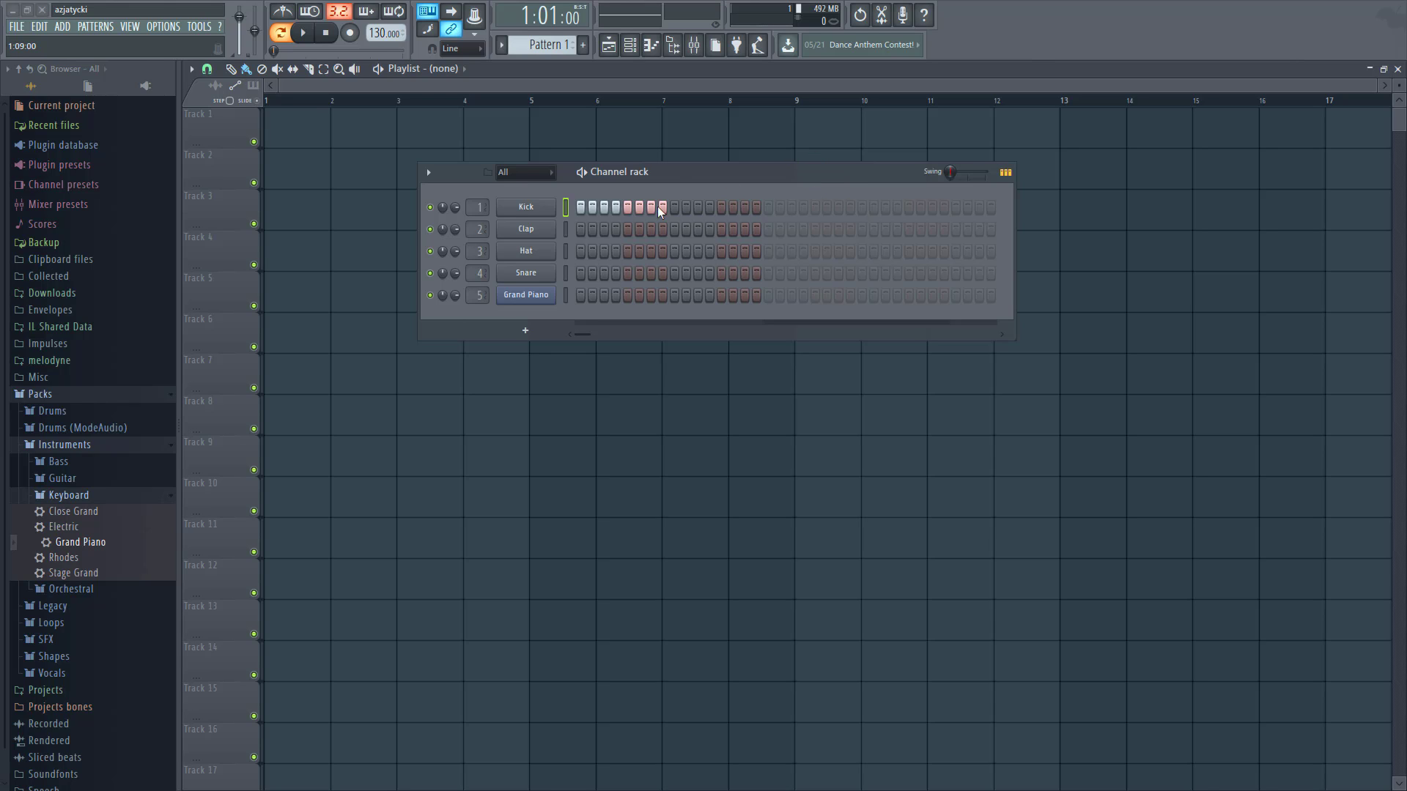
- Try filling the Kick row each 2, 4 and 8 steps, and clear all of its steps
right_click(534, 209)
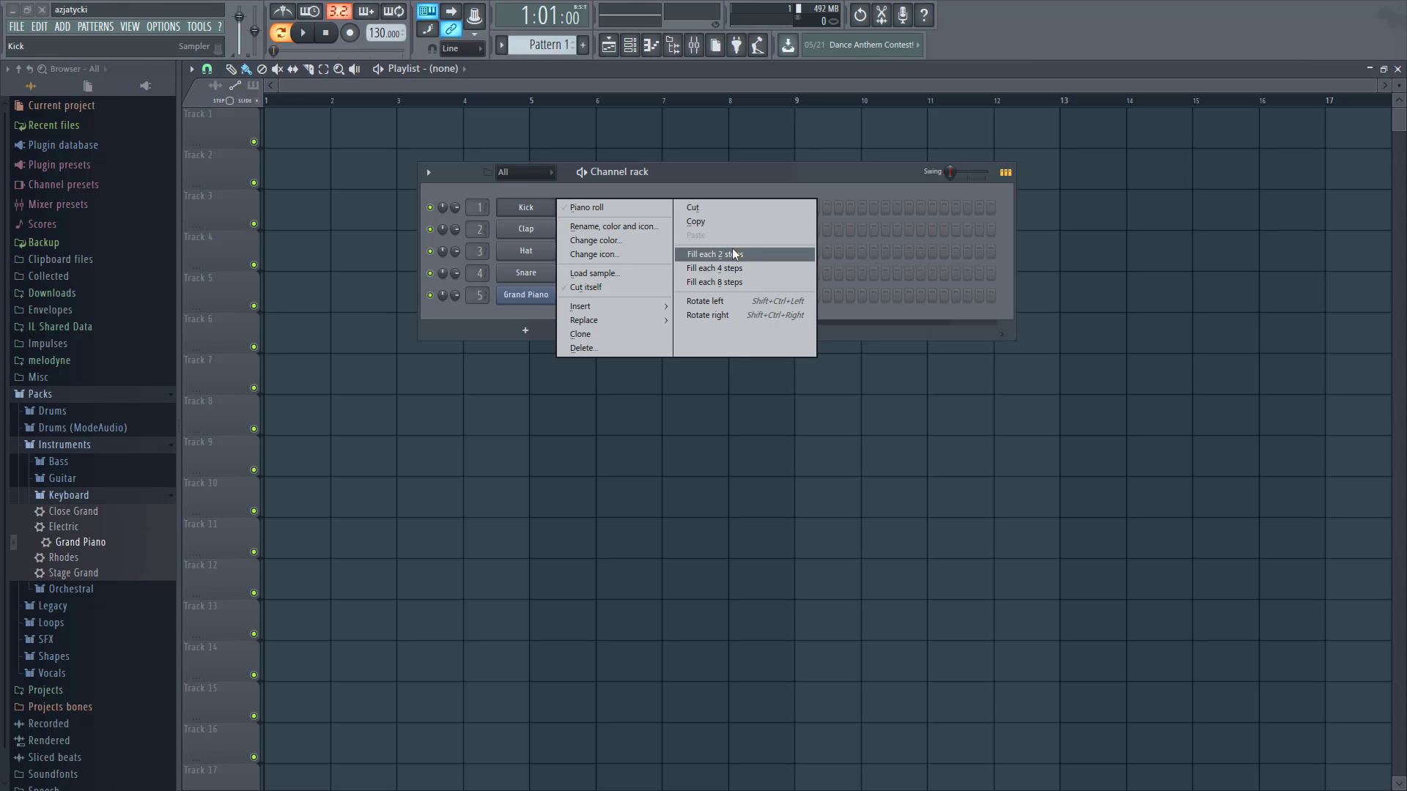
left_click(740, 265)
right_click(551, 213)
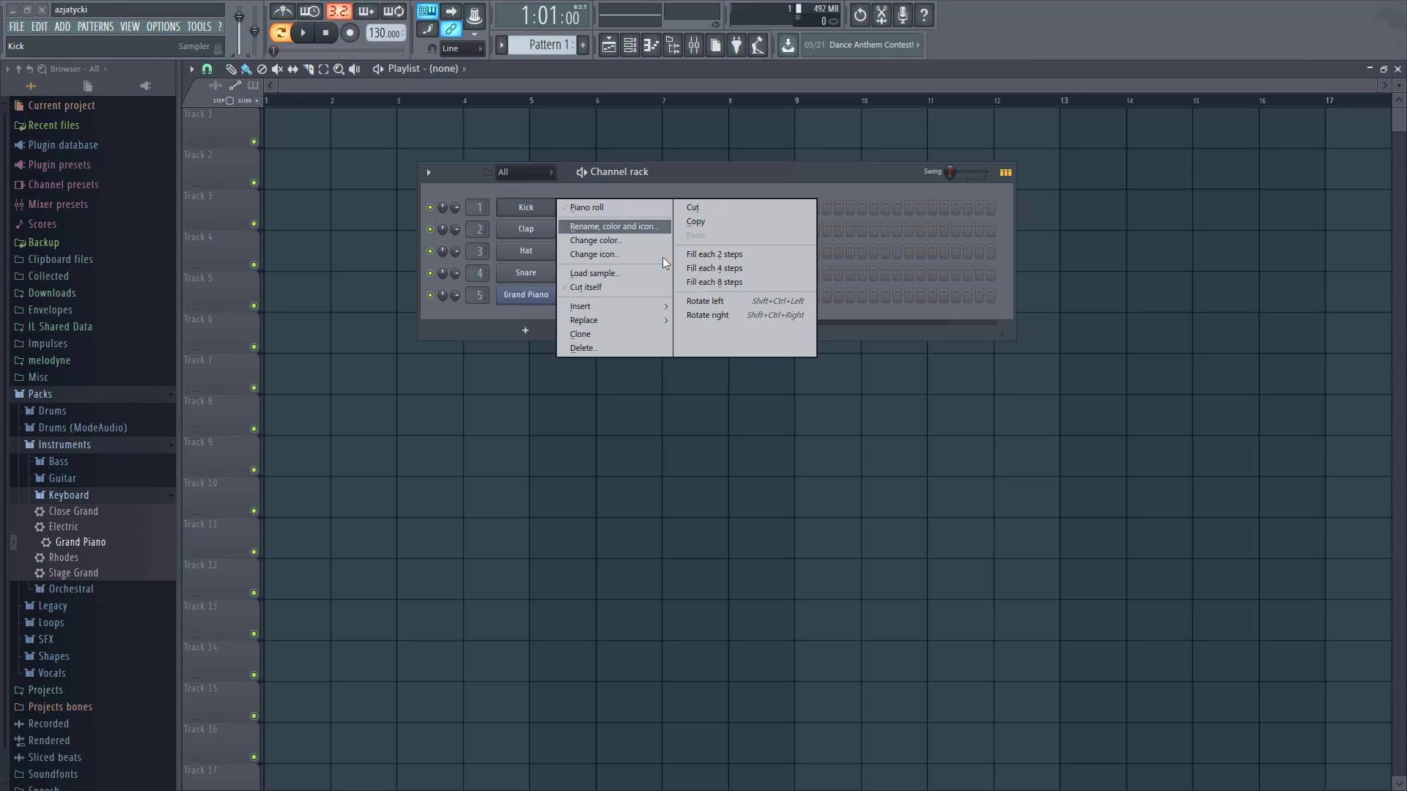
left_click(740, 268)
right_click(535, 207)
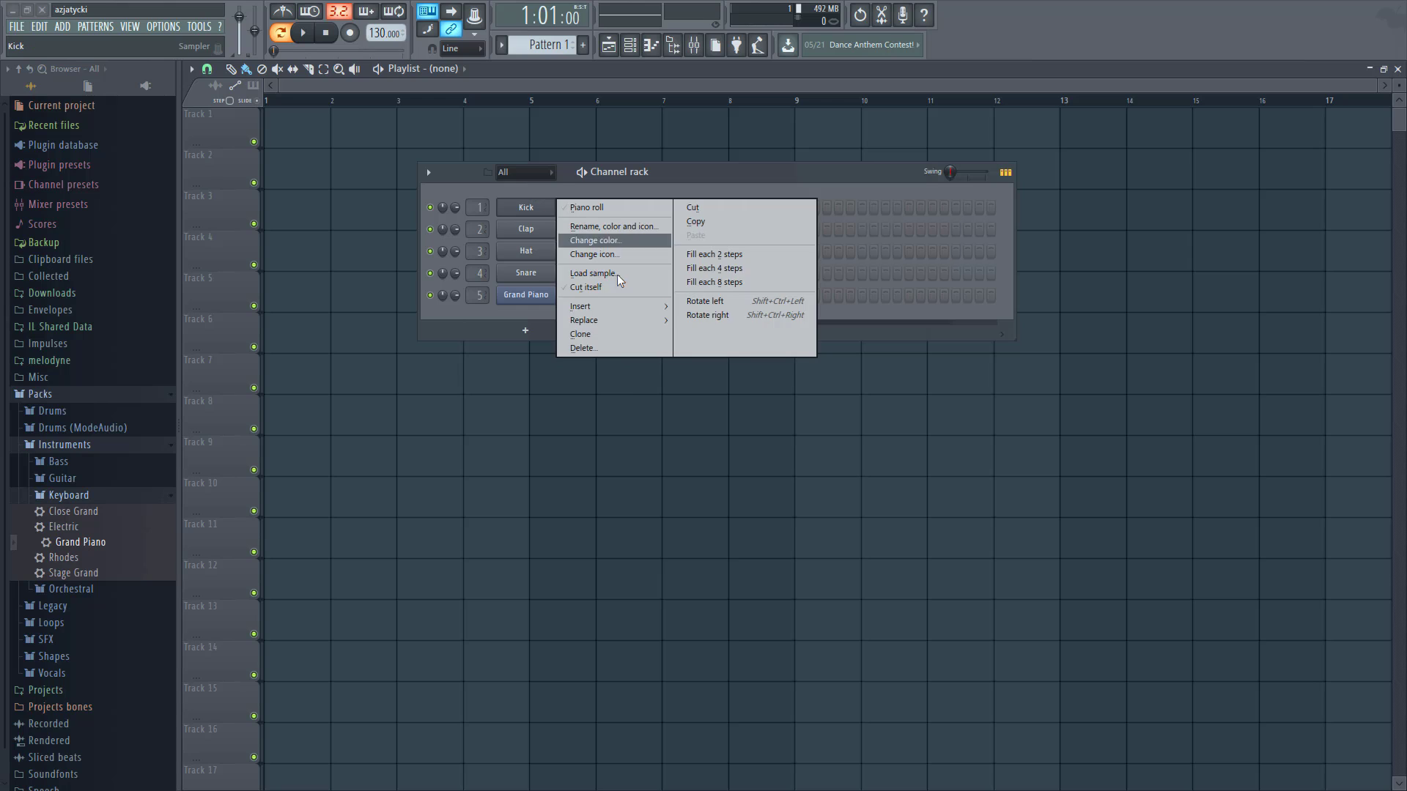
left_click(715, 285)
right_click(674, 208)
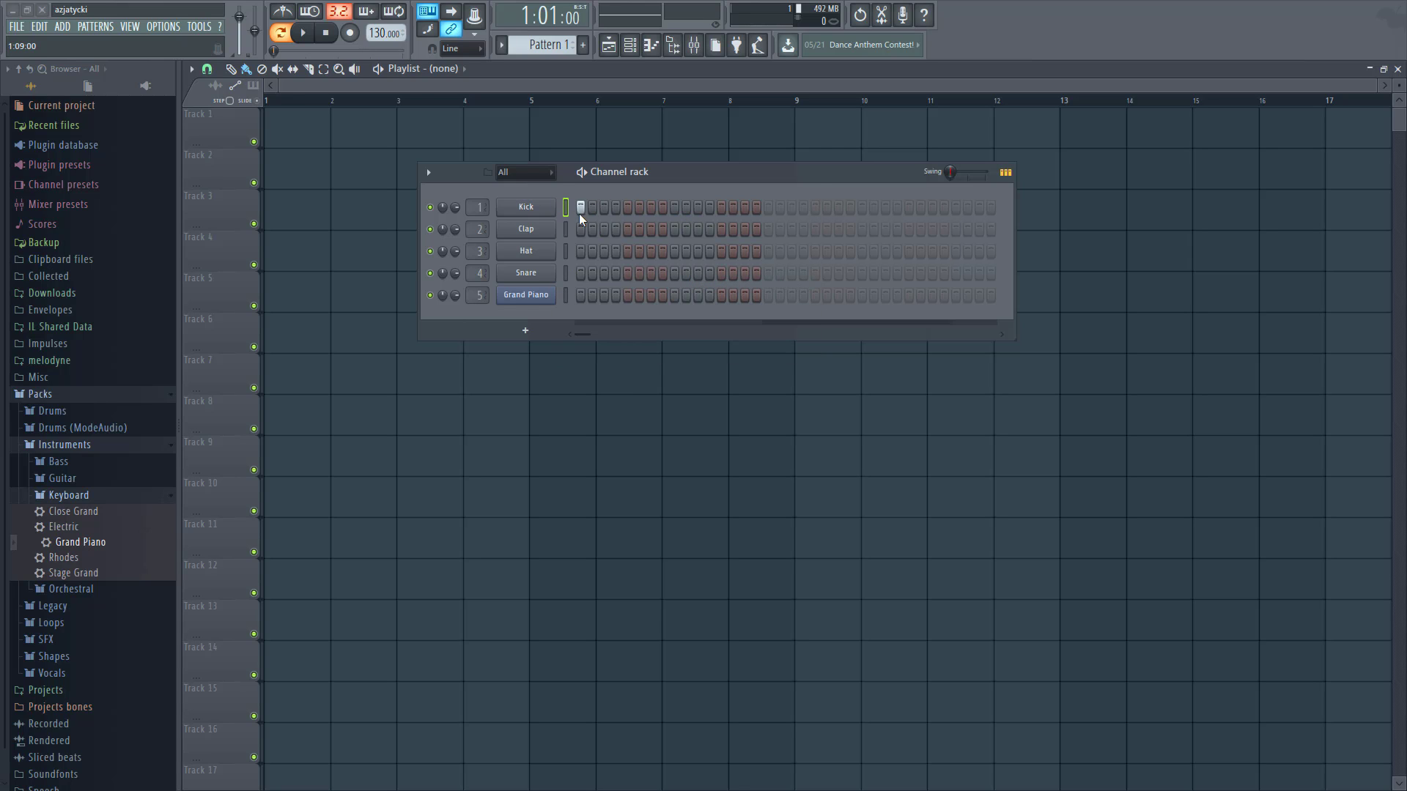
right_click(580, 208)
- Hide and show the channel rack, move it clear of the mixer area, and open the mixer
left_click(633, 50)
left_click(633, 50)
left_click_drag(677, 181, 790, 129)
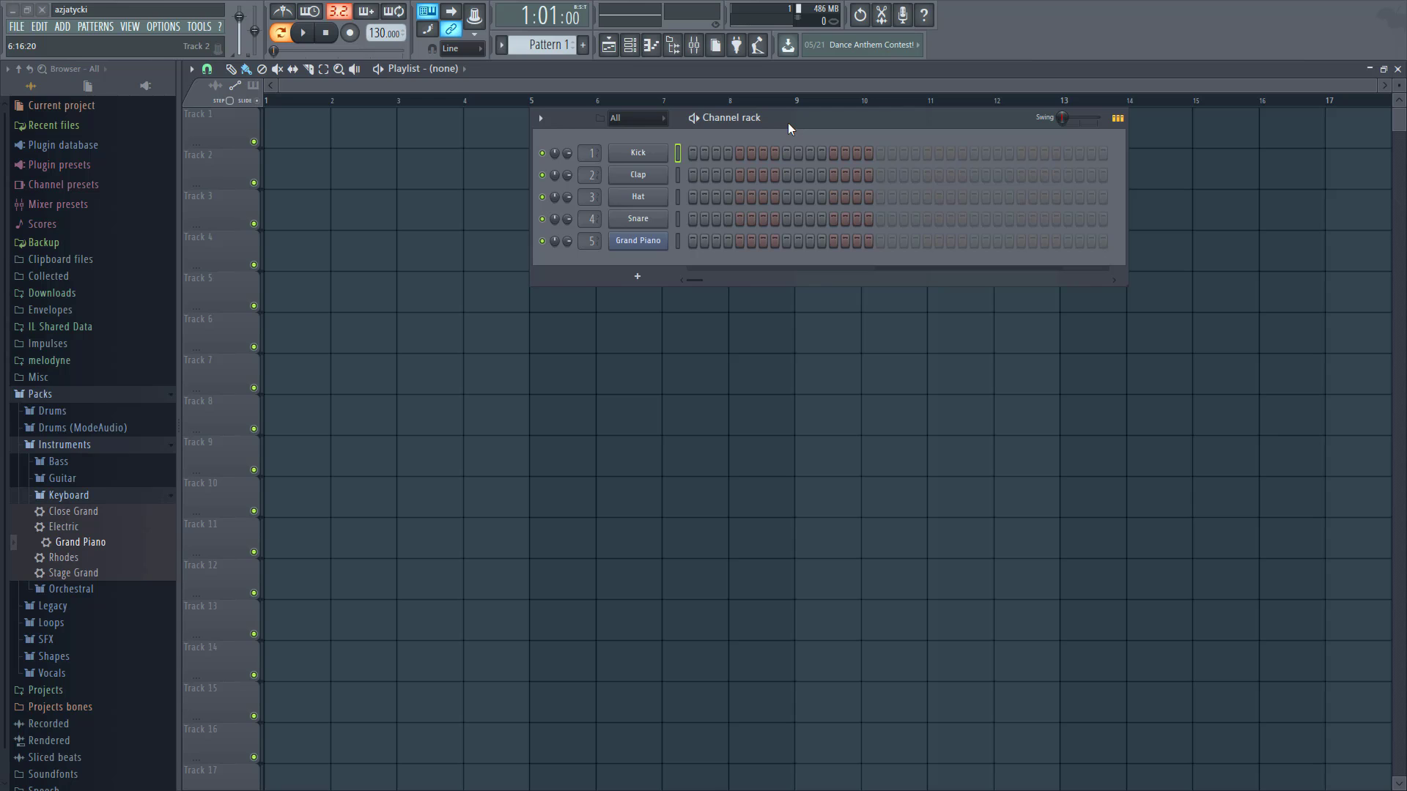
left_click(689, 47)
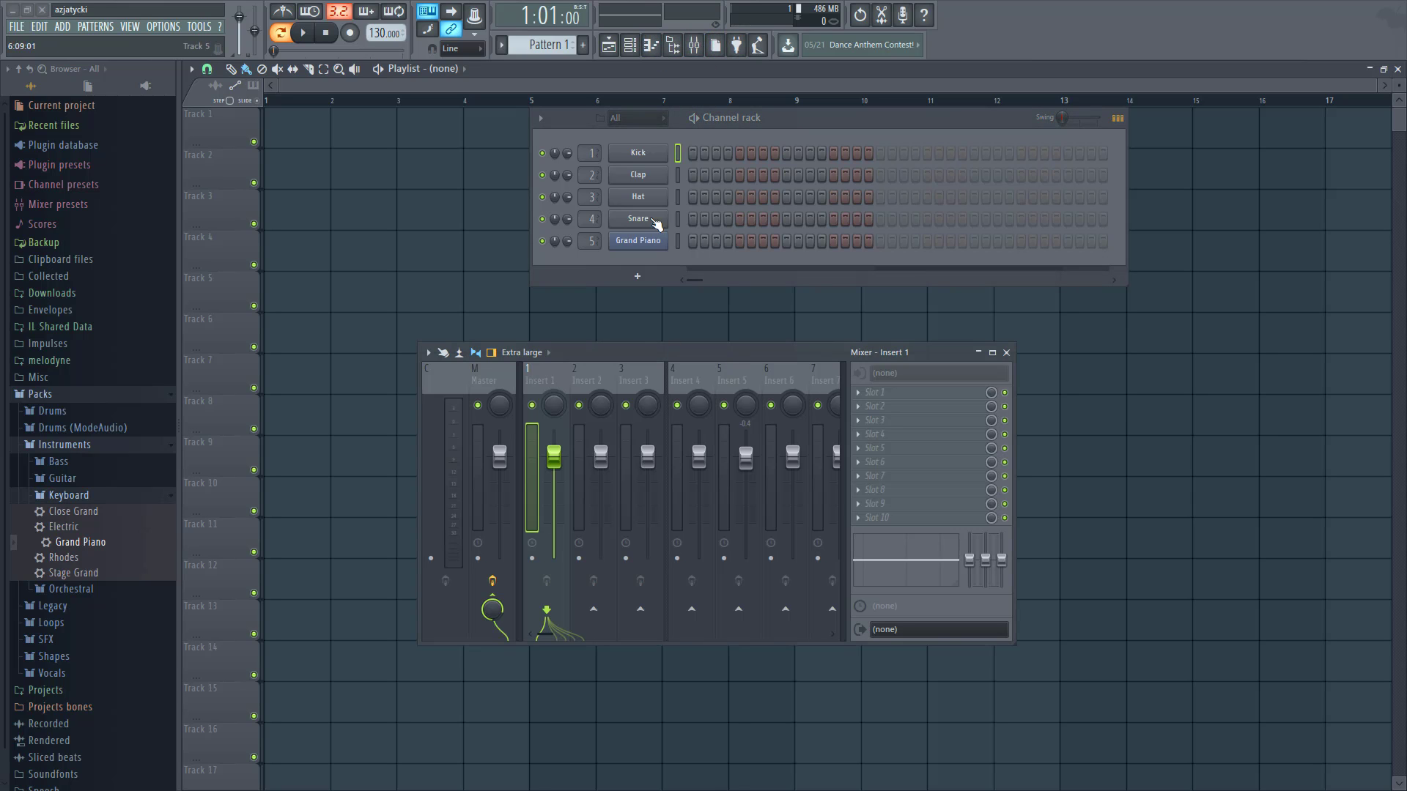
- Open and close the Grand Piano channel's instrument window and play a test note
left_click(644, 243)
left_click(644, 243)
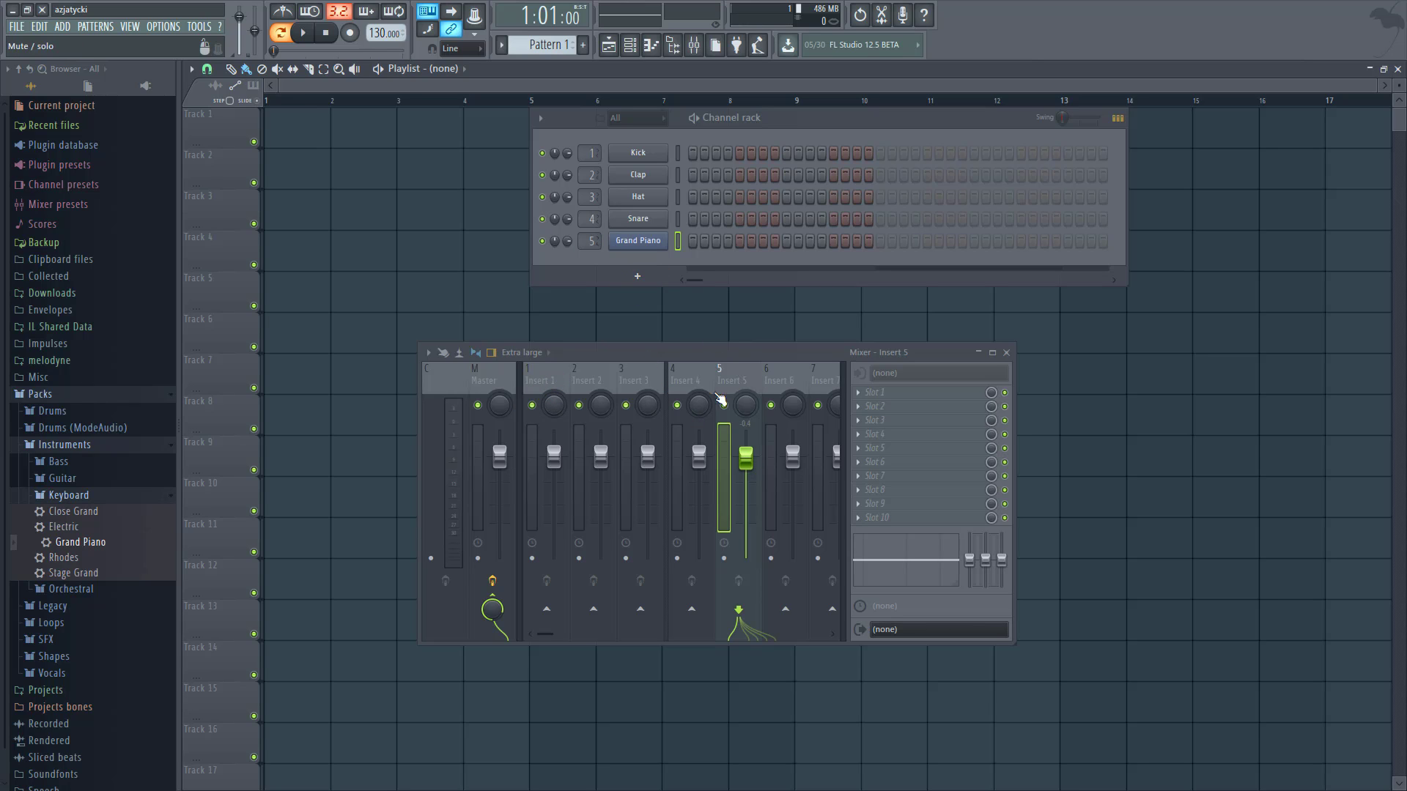
key("z")
- Change the Grand Piano channel's mixer track number to 1 and open its instrument window
scroll(592, 240, "up", 1)
left_click_drag(592, 241, 594, 291)
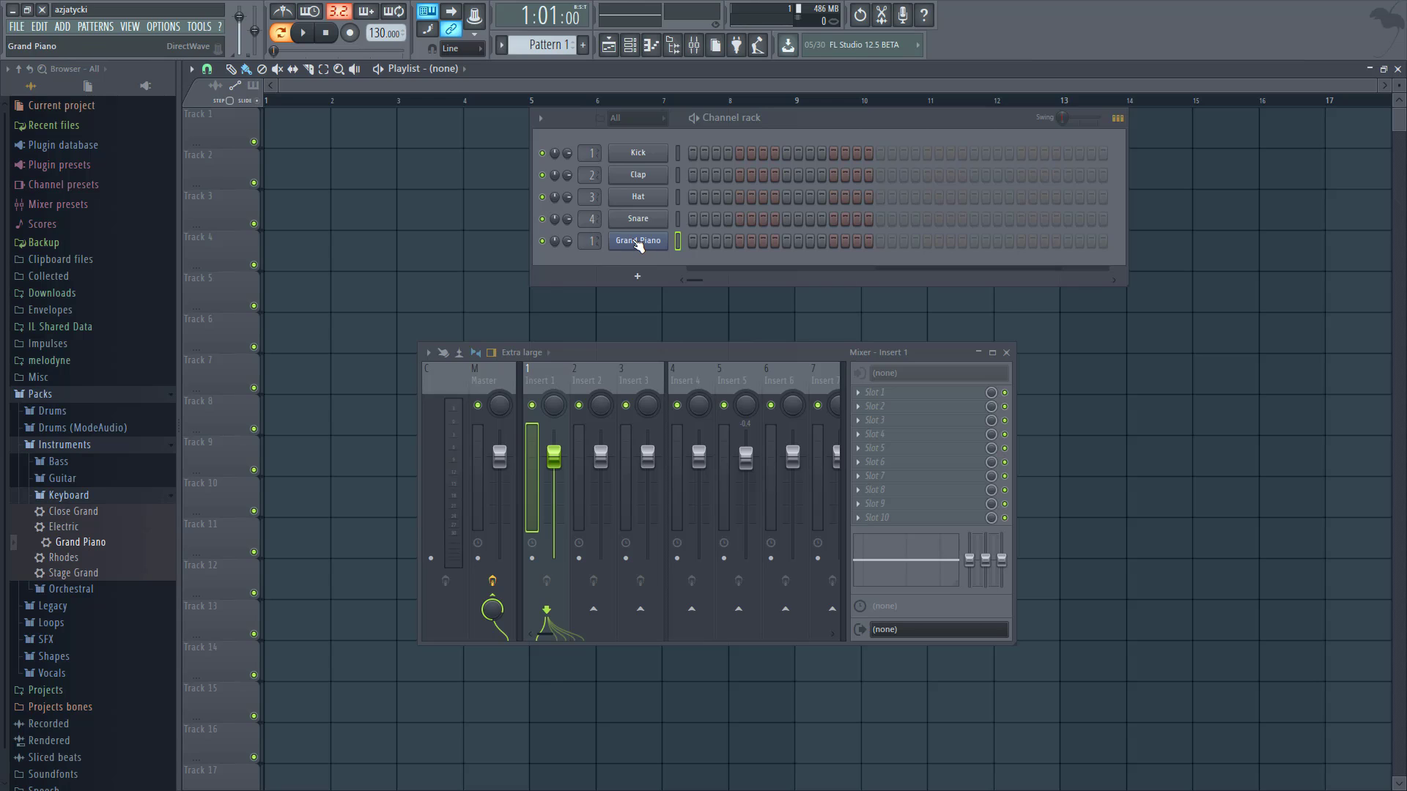
left_click(639, 242)
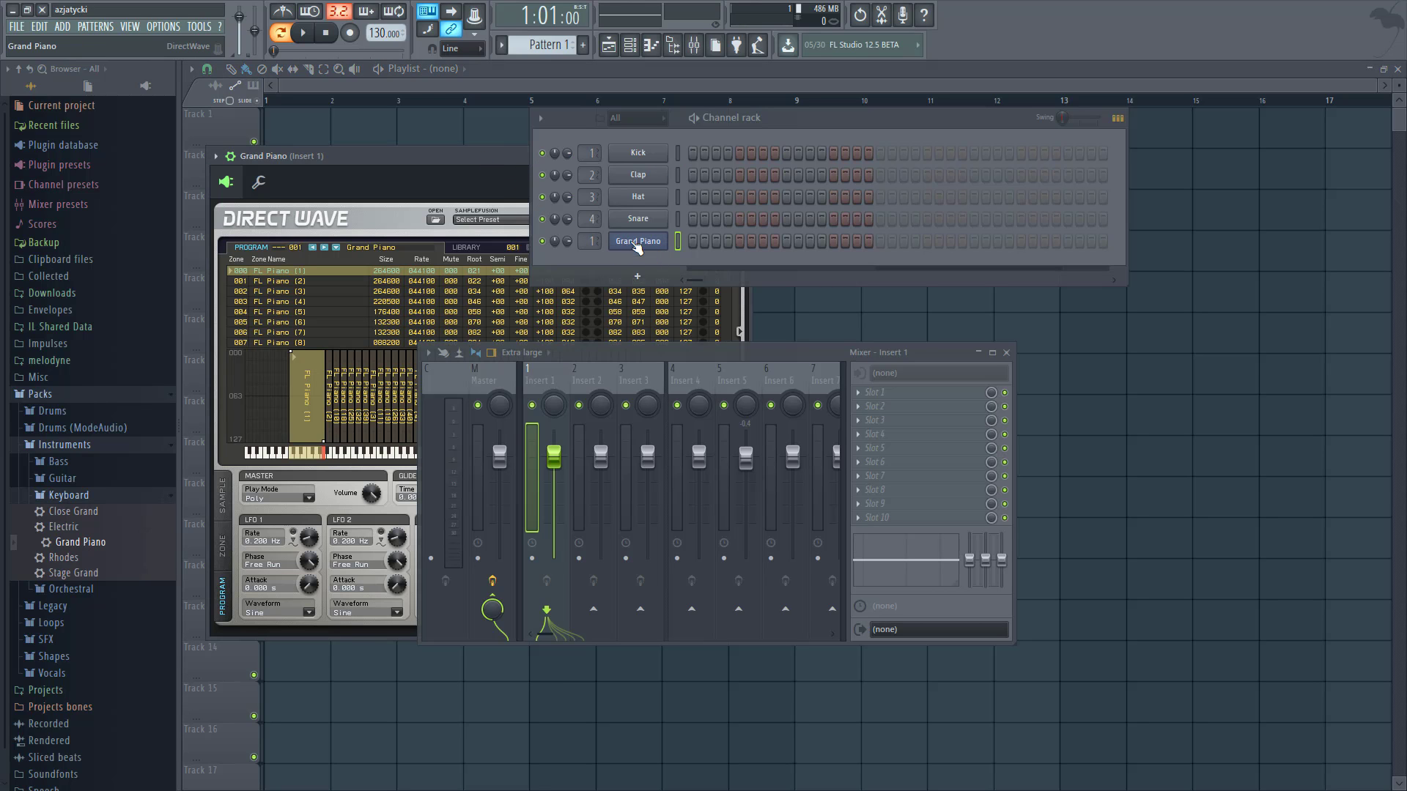
- Route the selected Grand Piano channel to mixer track Insert 5 with the channel routing option
right_click(738, 386)
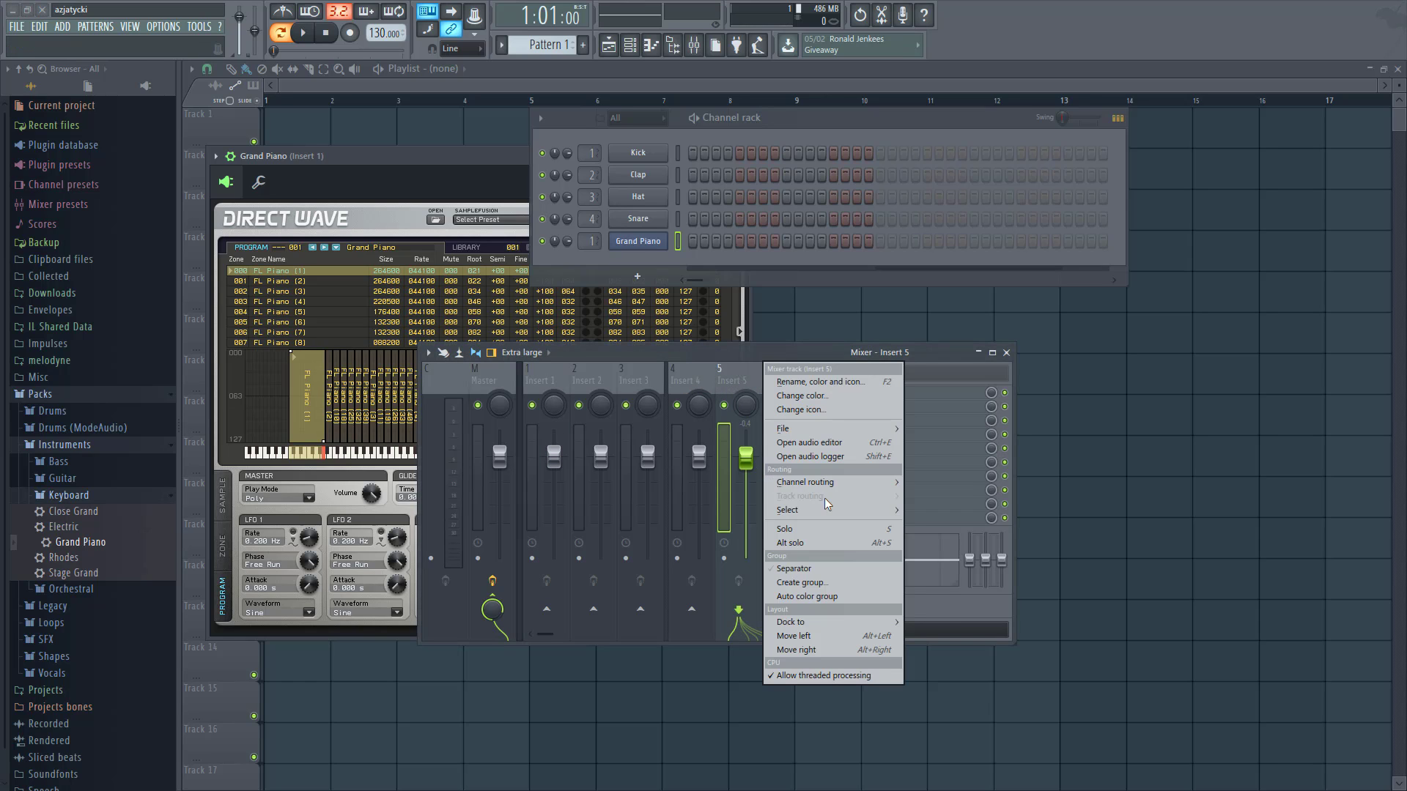
mouse_move(823, 489)
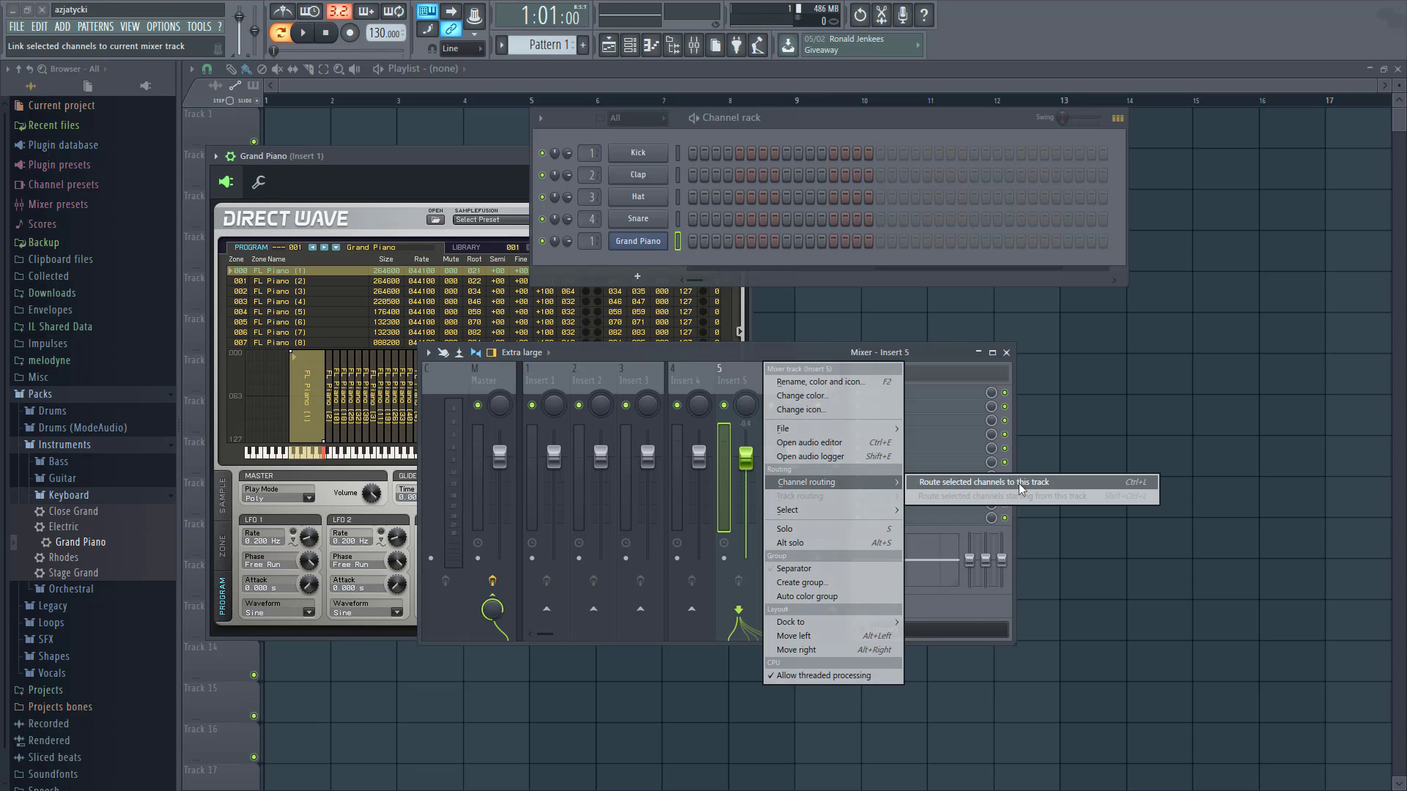
left_click(979, 483)
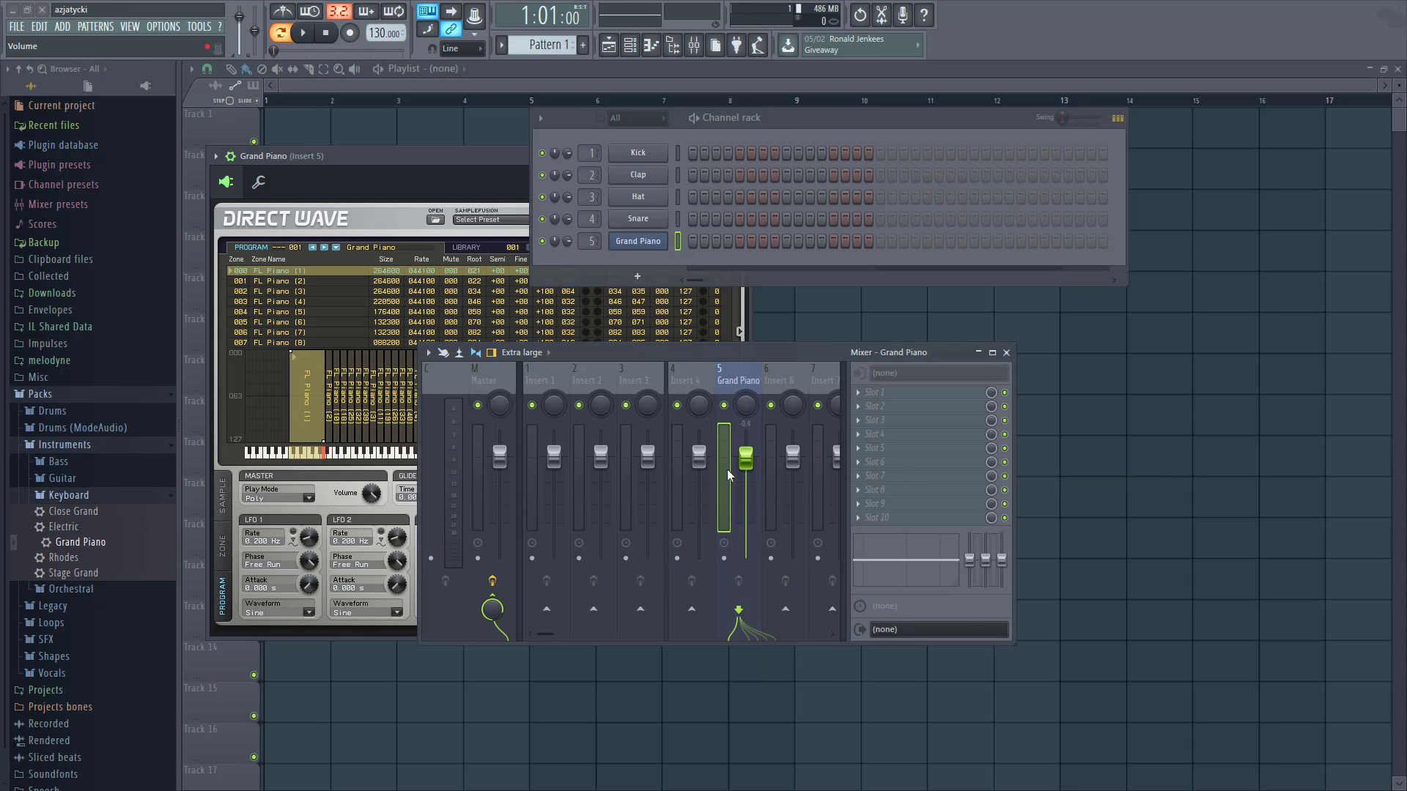
- Set the Grand Piano mixer track's volume to 100% (0.0 dB) and close the mixer
mouse_move(710, 357)
left_mouse_down()
mouse_move(599, 354)
mouse_move(715, 347)
left_mouse_up()
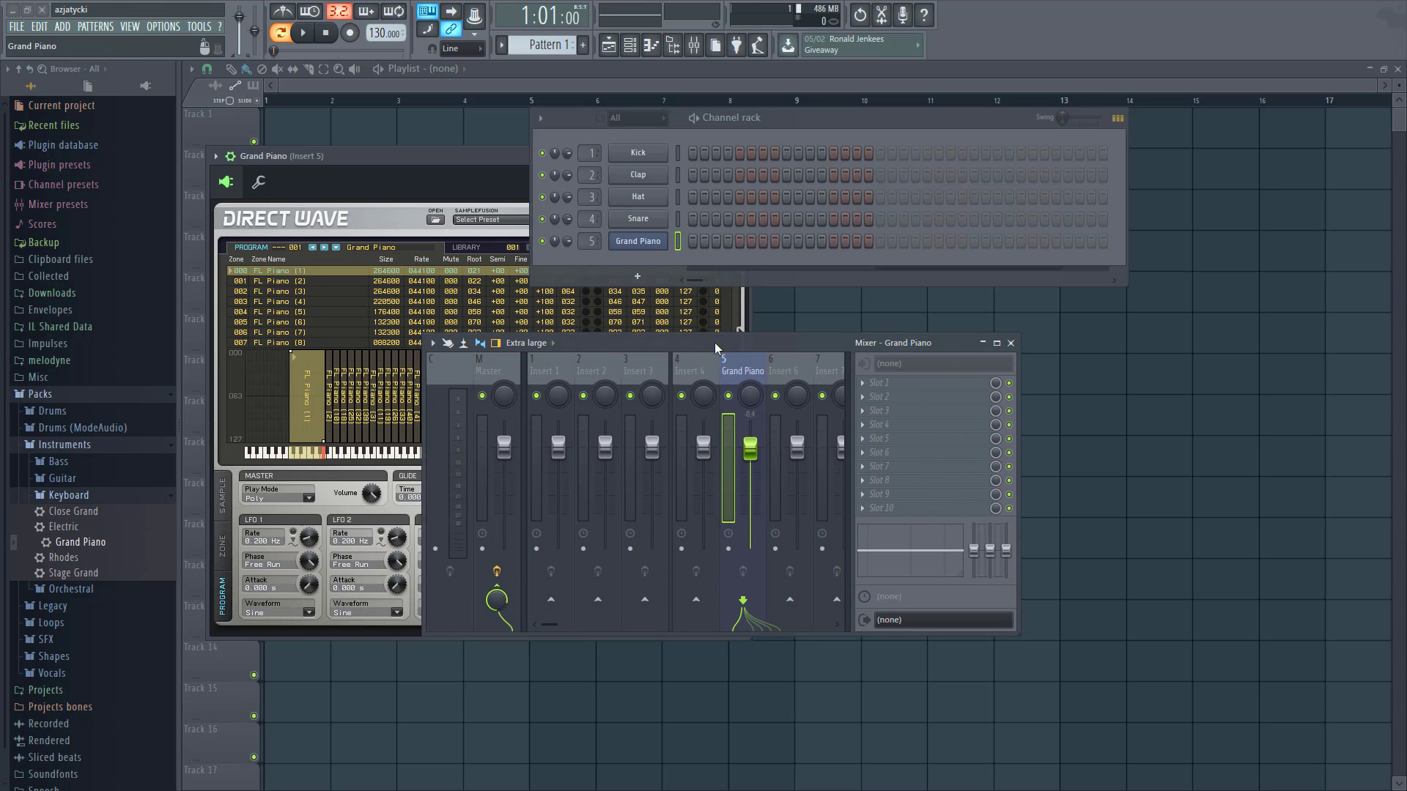
left_click_drag(703, 442, 752, 449)
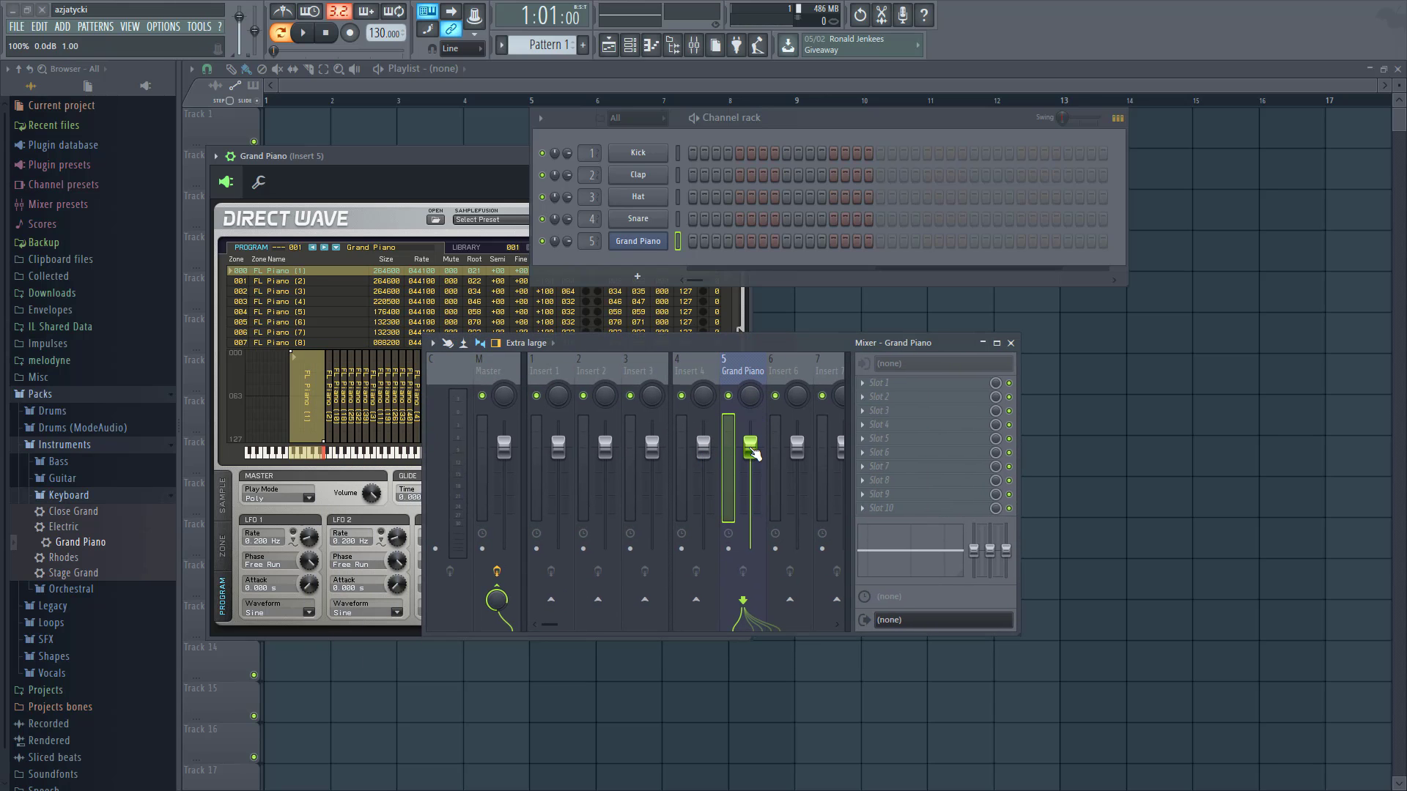
left_click(1012, 344)
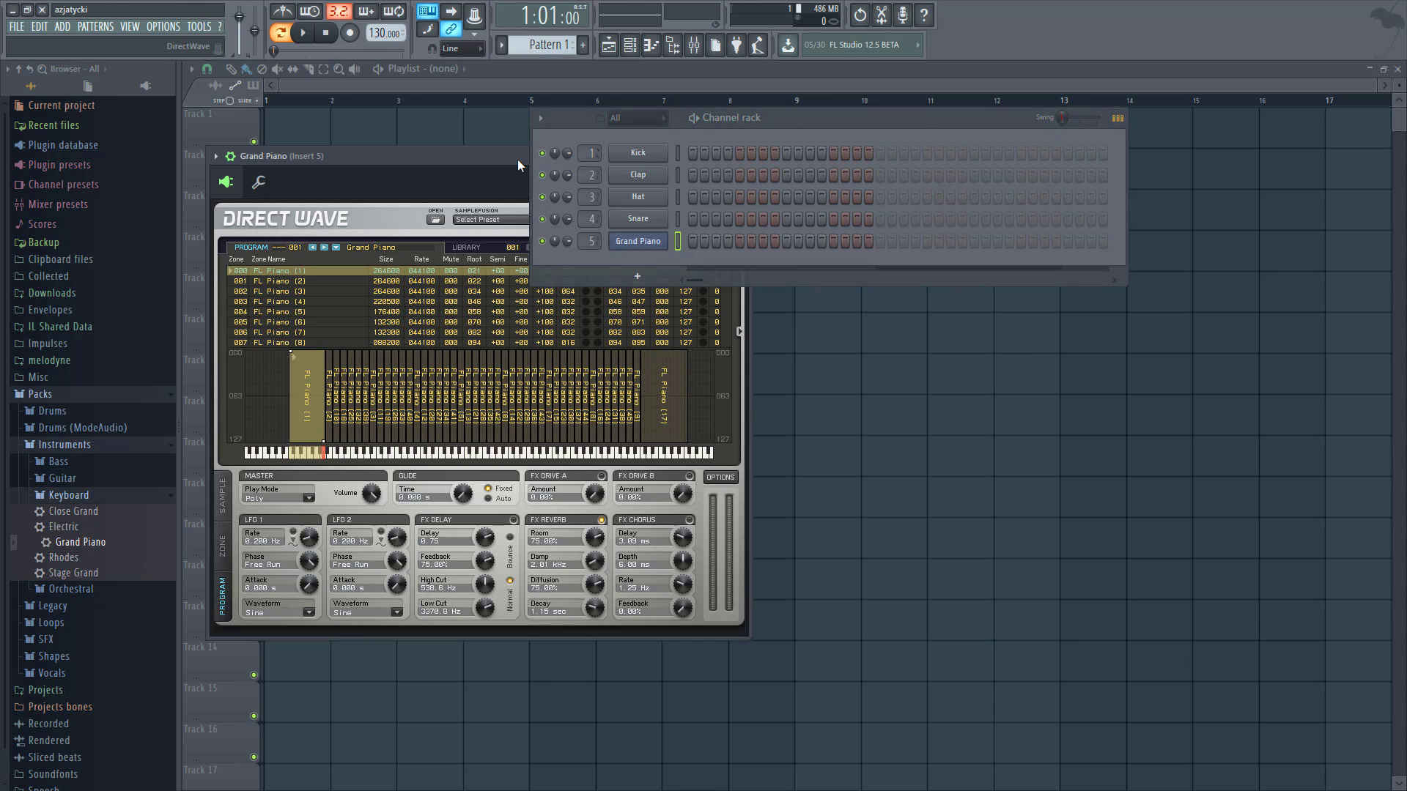
- Close the Grand Piano instrument window and the channel rack, and bring back the mixer
left_click_drag(517, 160, 680, 334)
left_click(863, 317)
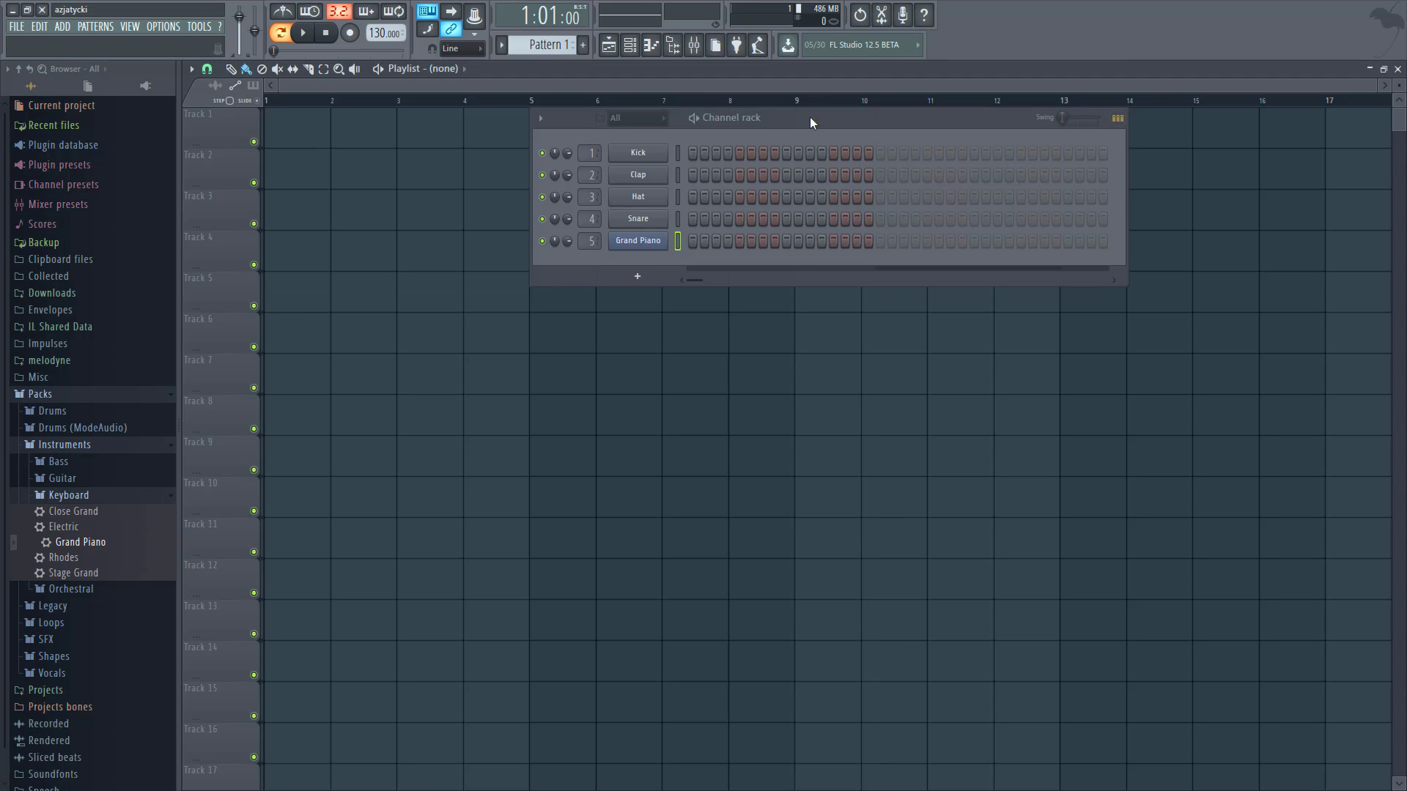
left_click(634, 49)
left_click(694, 45)
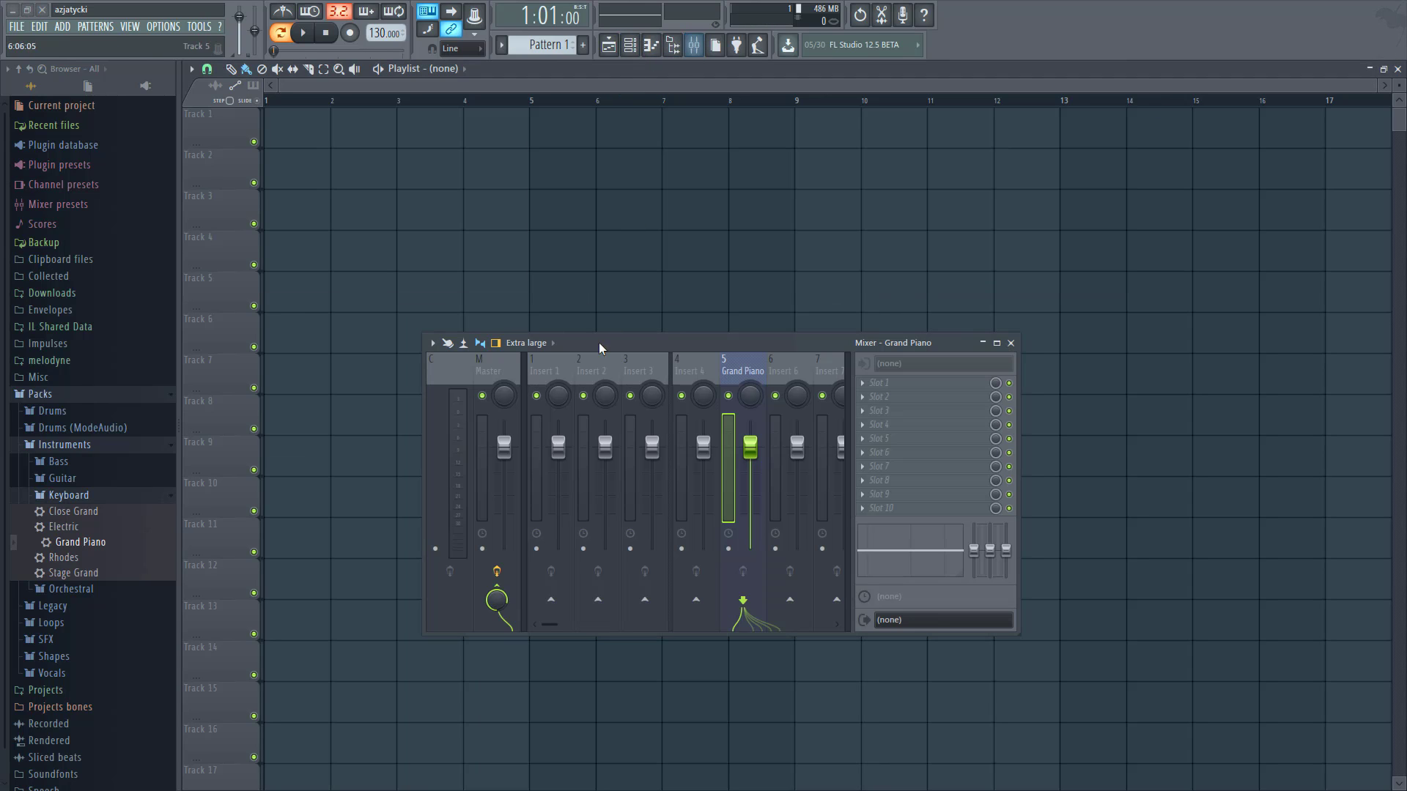
- Select the Master track in the mixer to view its effect slots and output
left_click(486, 373)
scroll(494, 374, "up", 1)
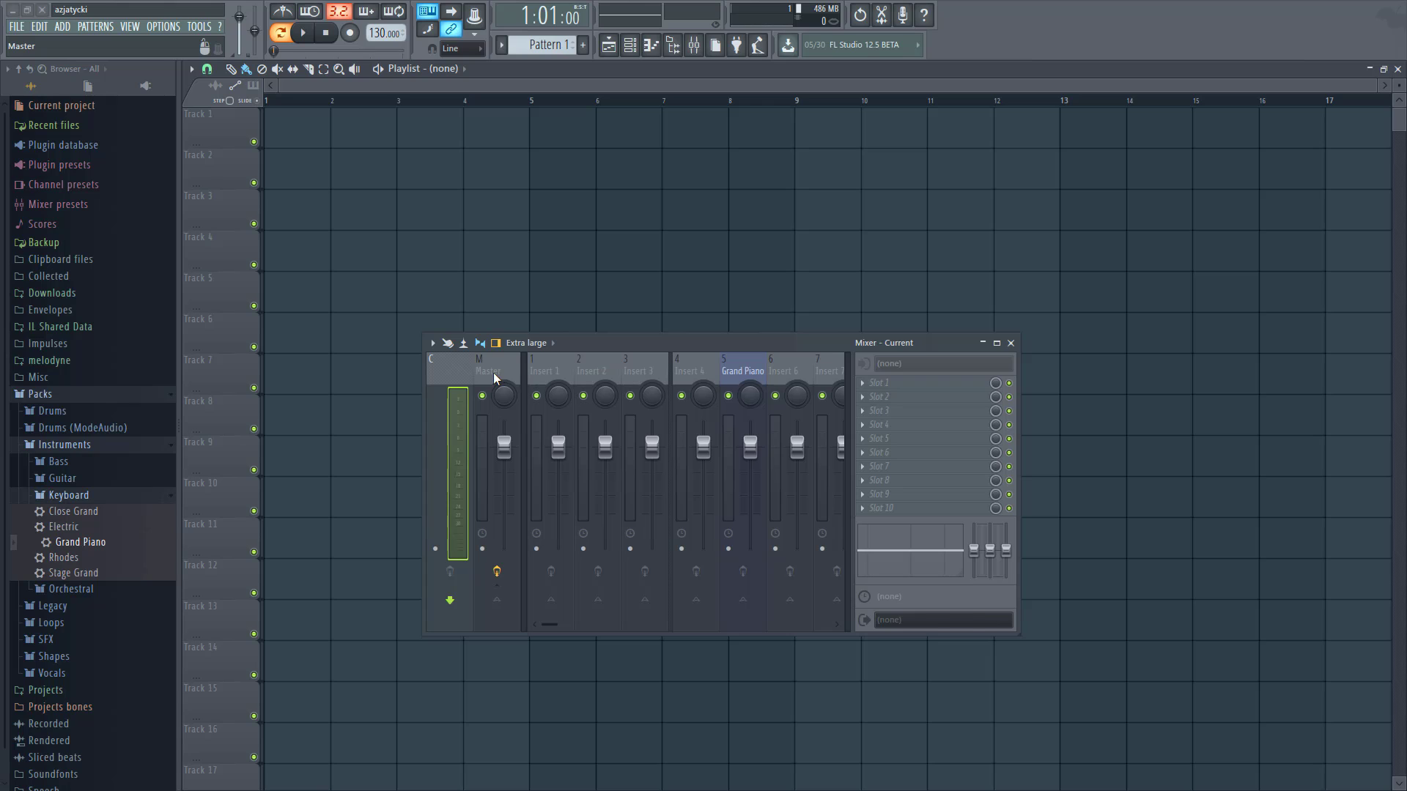
scroll(493, 373, "down", 1)
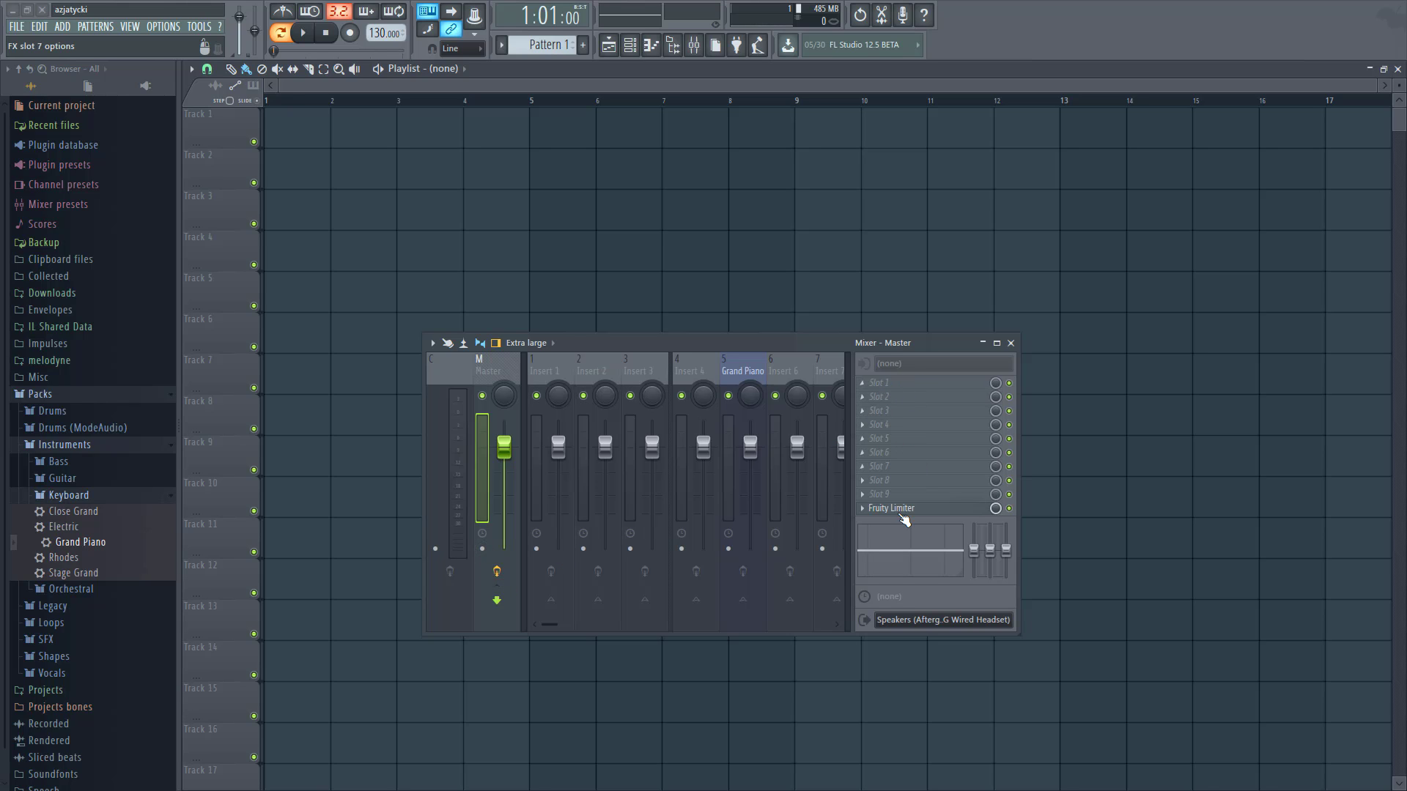
- Select Insert 6 and browse through the higher-numbered insert tracks in the mixer
left_click_drag(557, 376, 762, 370)
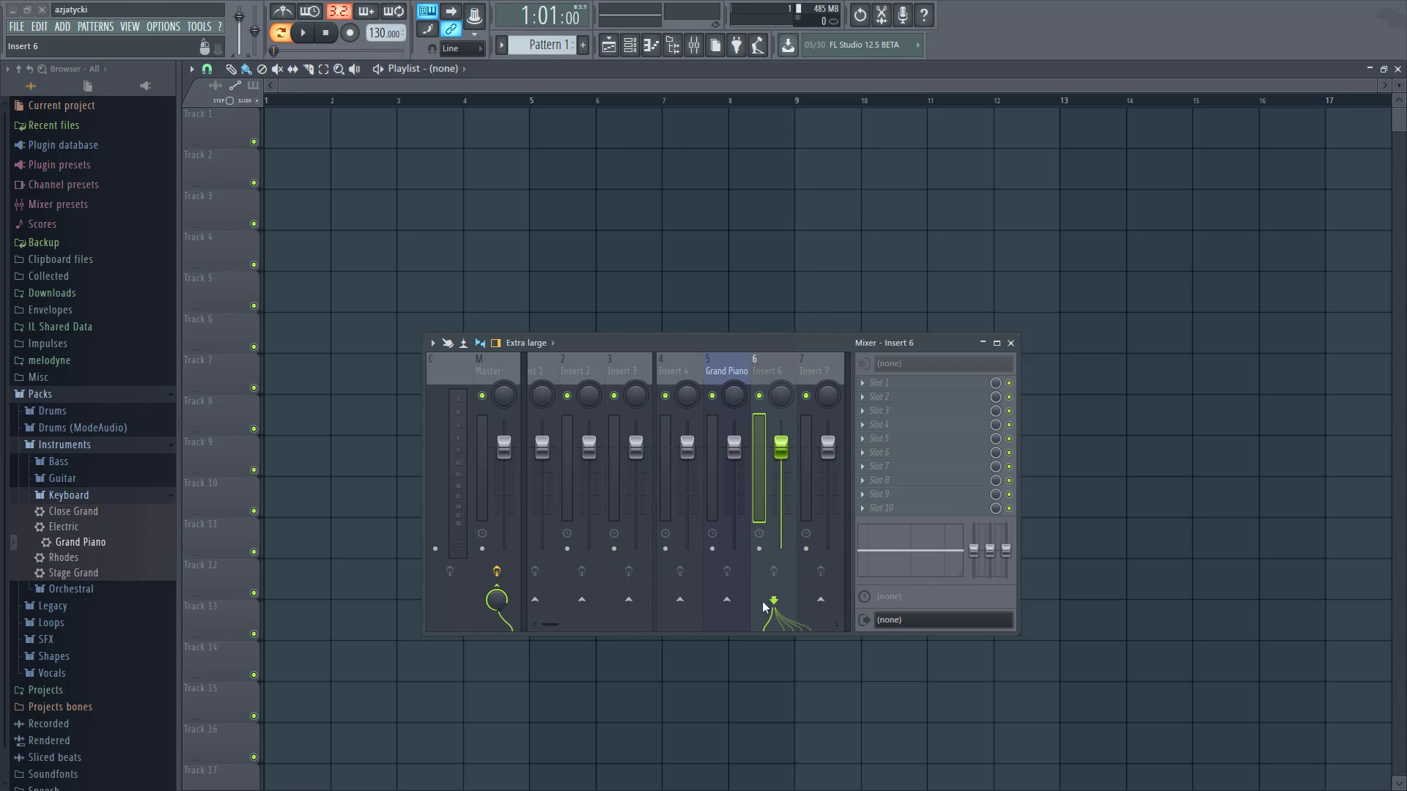
scroll(742, 617, "down", 6)
scroll(589, 532, "up", 3)
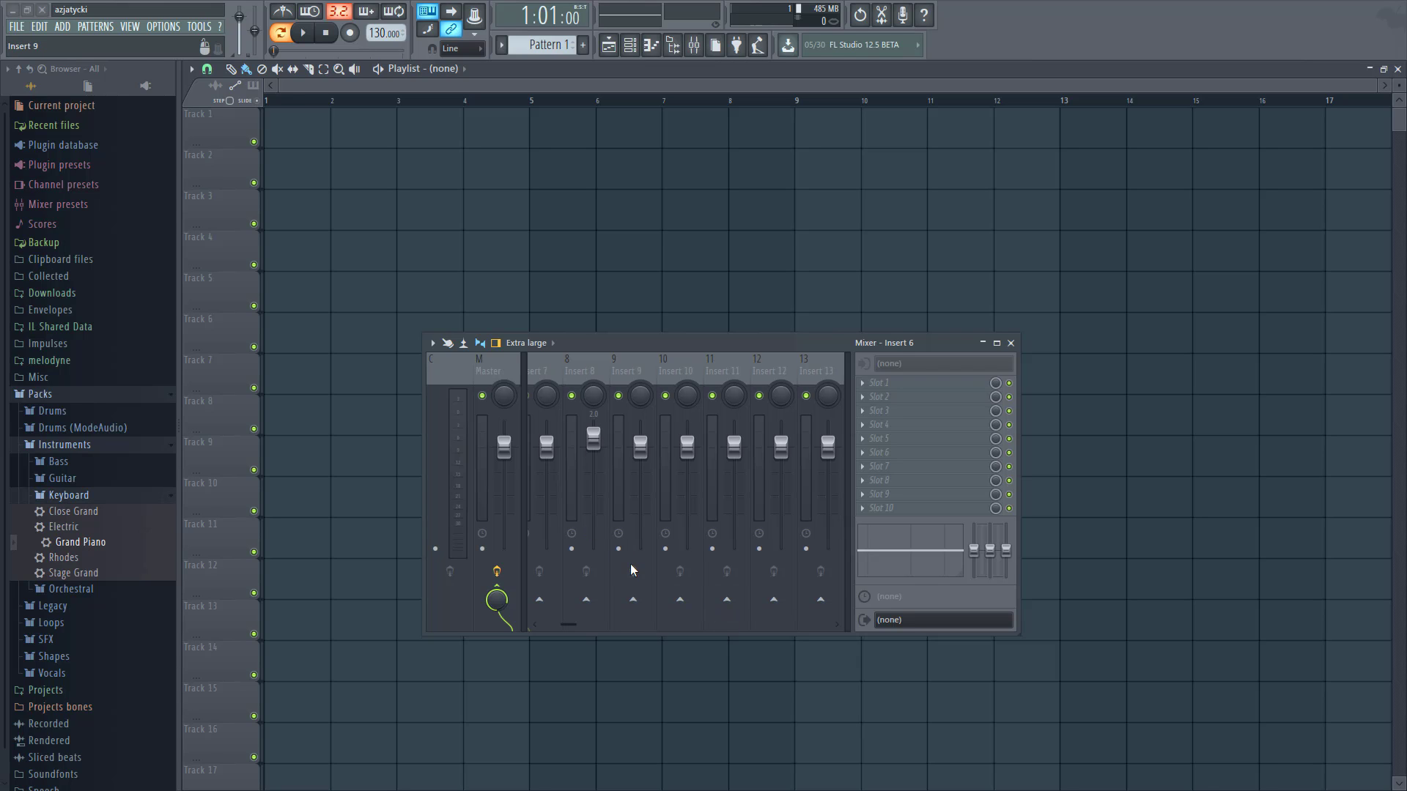
- Bring the first insert tracks back into the mixer's view and make the mixer window taller
scroll(594, 452, "down", 3)
left_click_drag(571, 624, 536, 625)
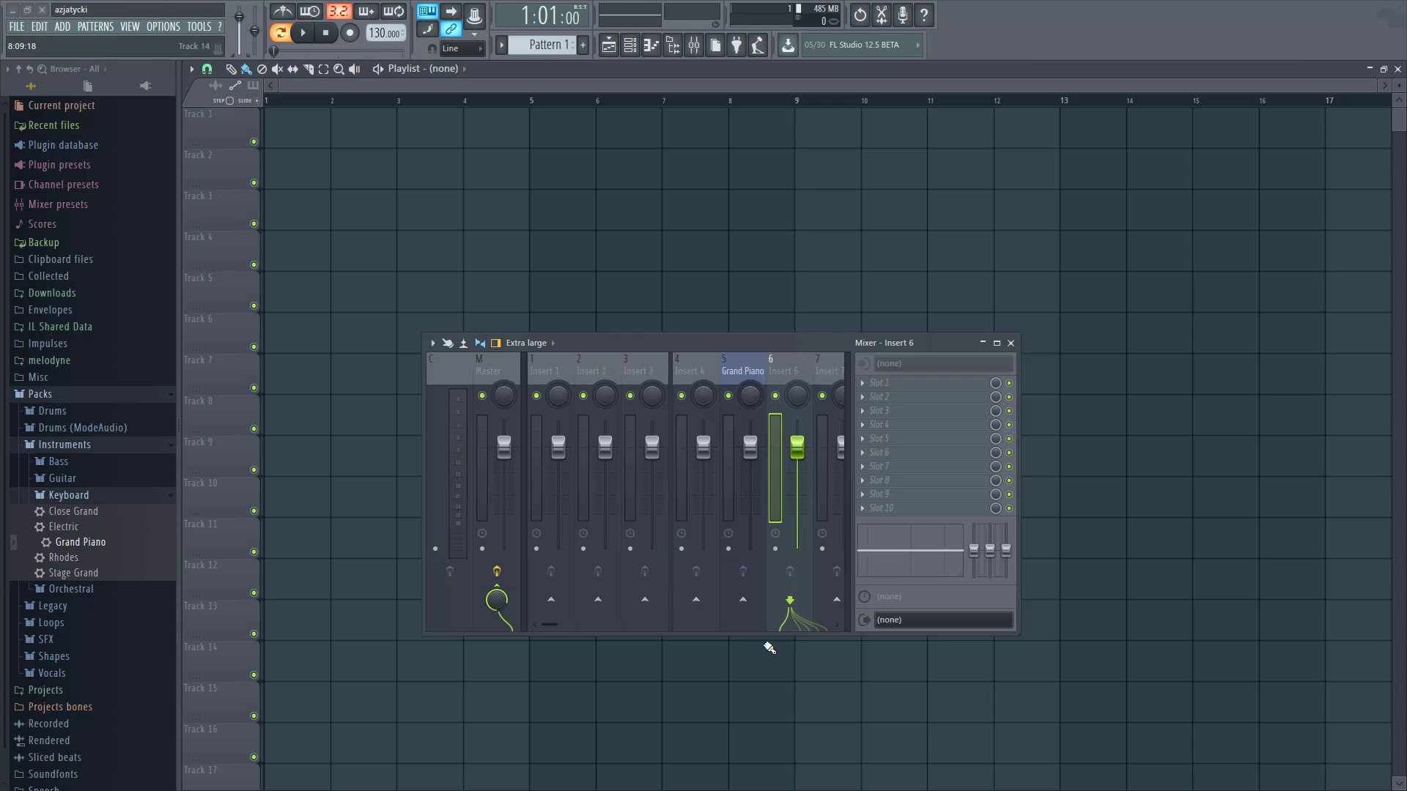
mouse_move(769, 640)
left_mouse_down()
mouse_move(763, 723)
mouse_move(753, 661)
left_mouse_up()
- Switch between the Grand Piano and Insert 2 mixer tracks, ending with Grand Piano selected
left_click(729, 430)
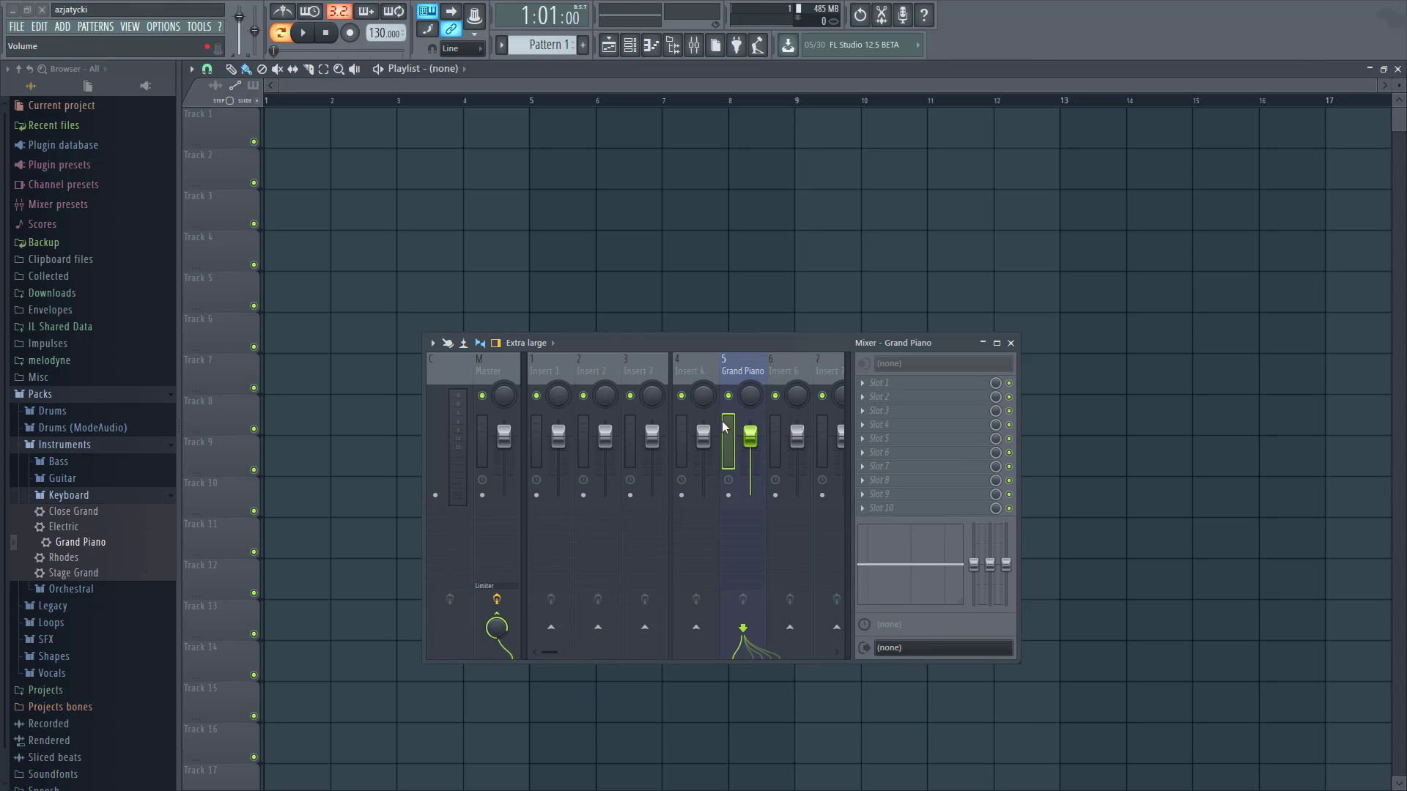
left_click(696, 398)
left_click(615, 429)
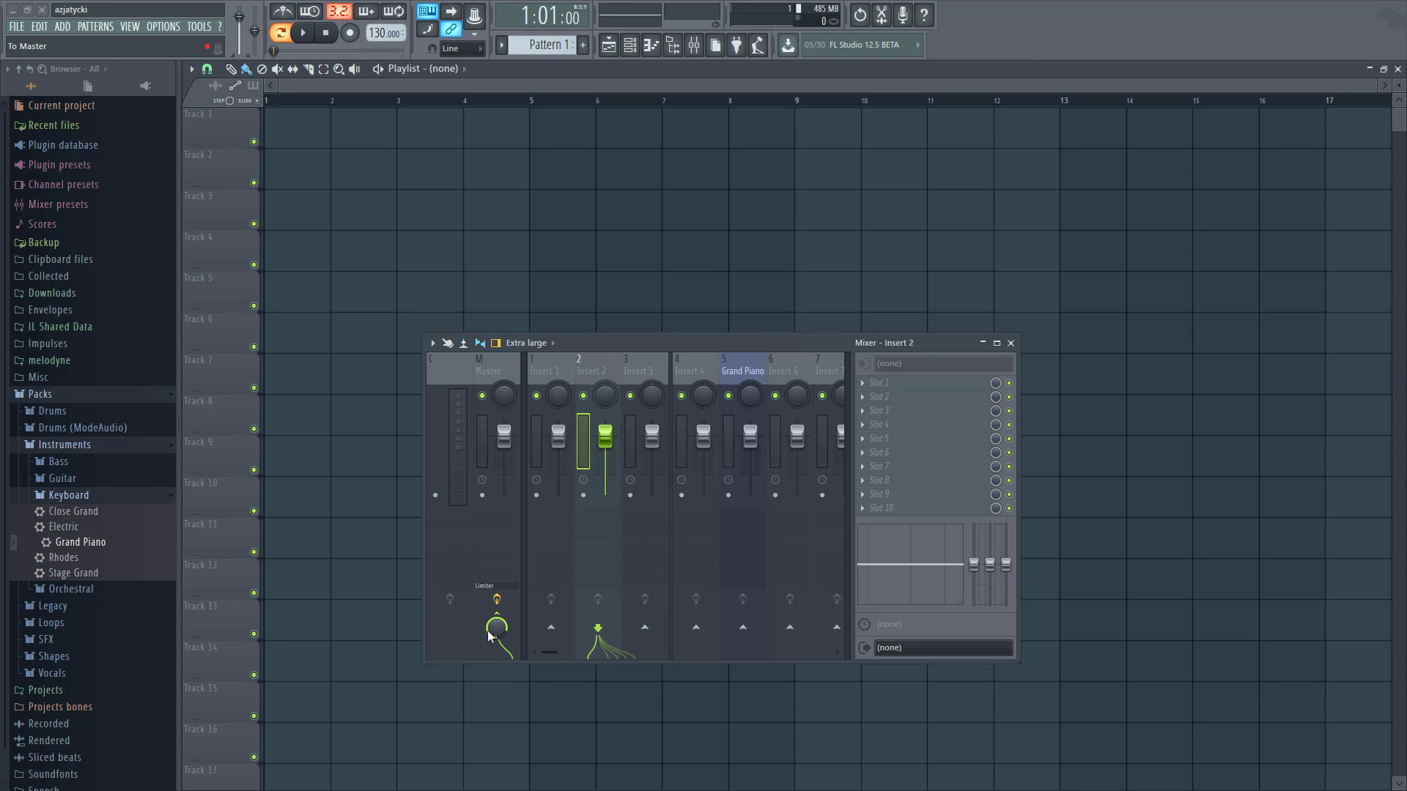
left_click(729, 433)
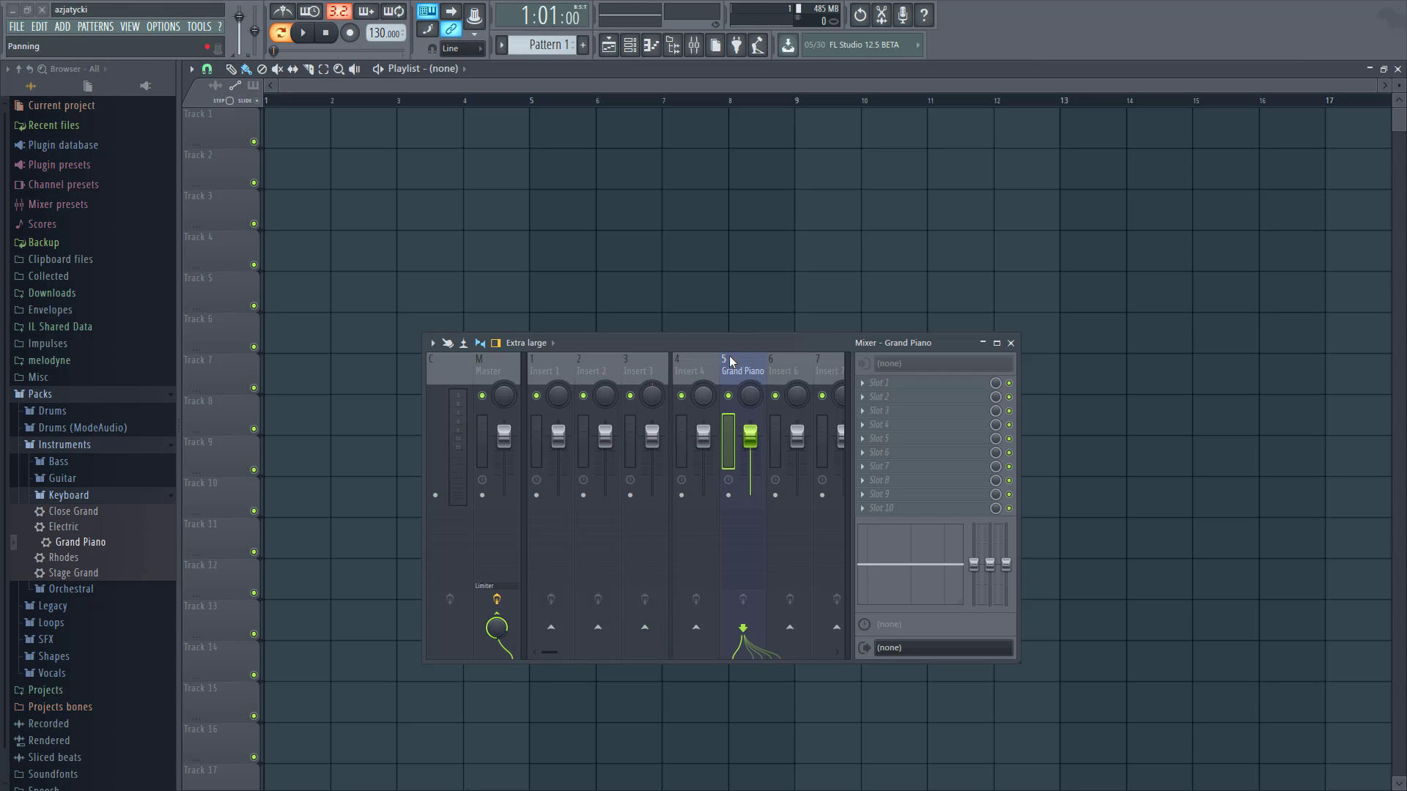
- Maximize the mixer to see more insert tracks, restore its size and move it higher over the playlist
left_click(996, 342)
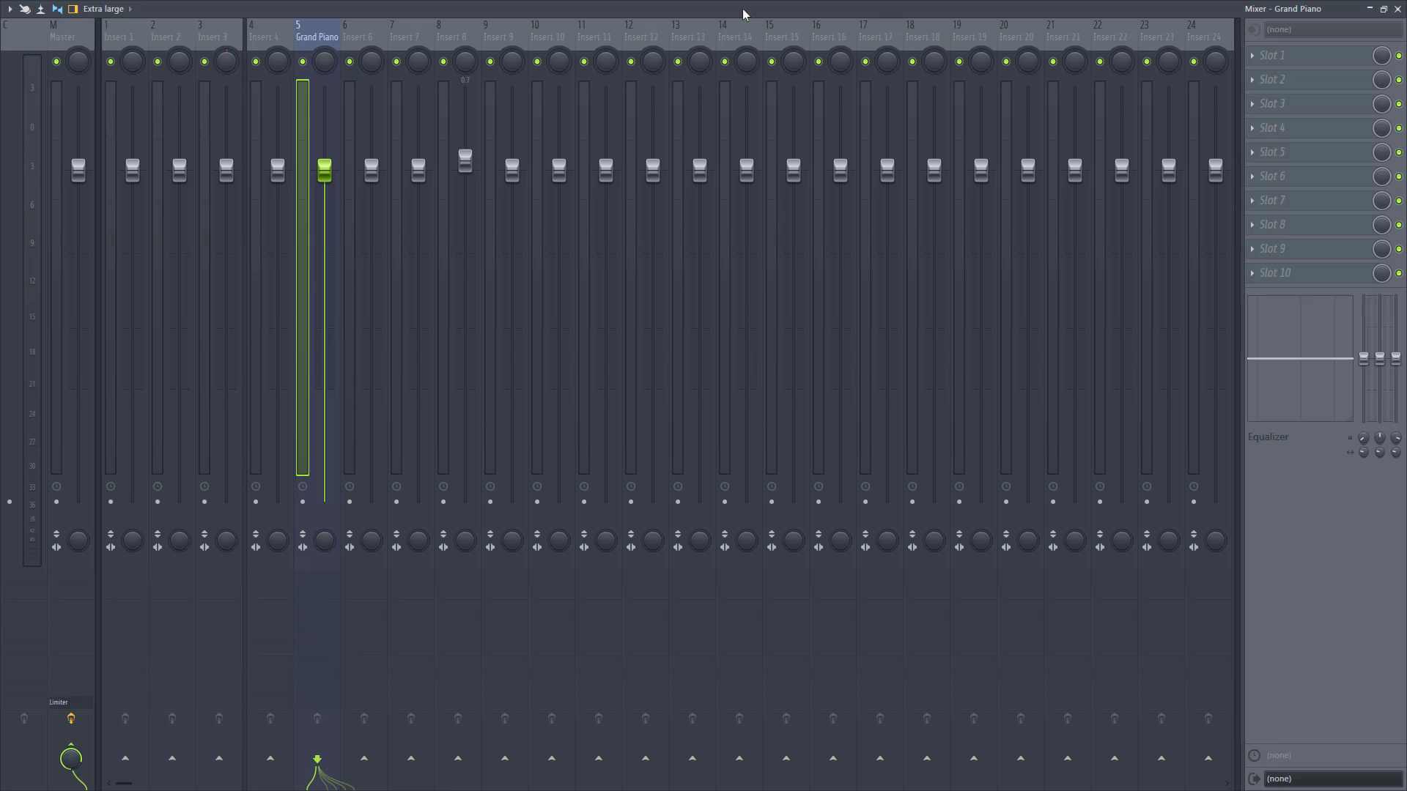
left_click(1384, 9)
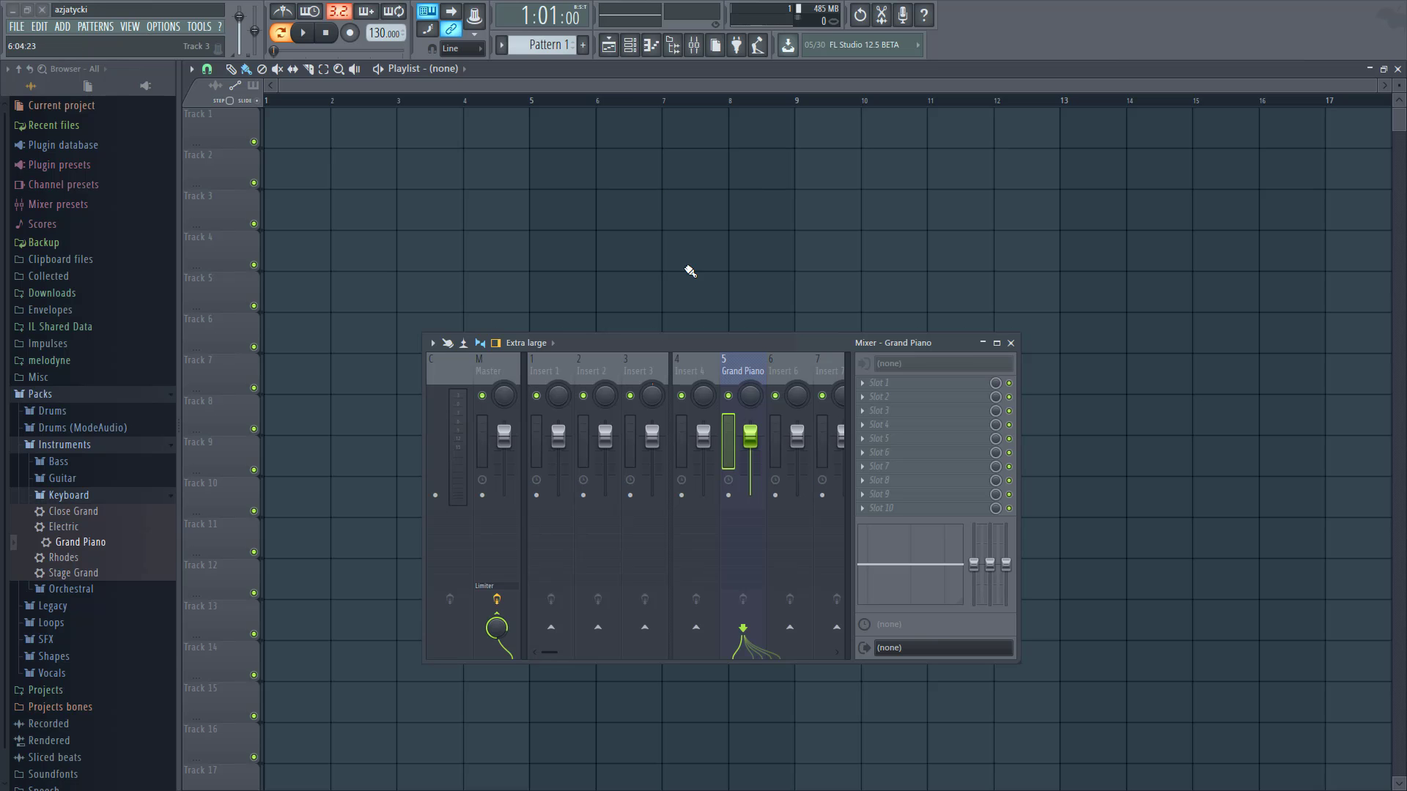
left_click_drag(700, 345, 808, 202)
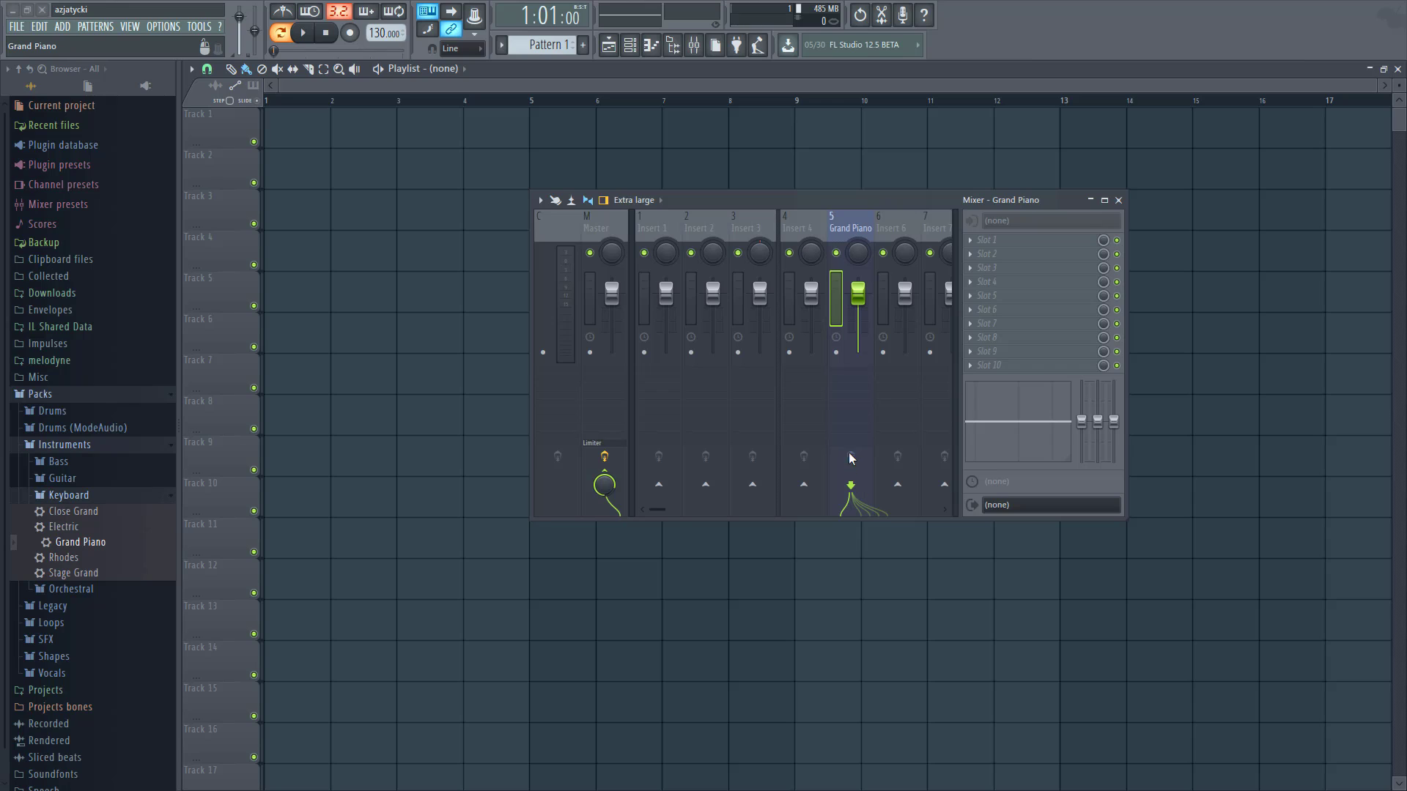
- Arm the Grand Piano mixer track for recording, and view the available audio devices in the settings without changing the selection
left_click(836, 354)
left_click(163, 26)
left_click(167, 68)
left_click(665, 253)
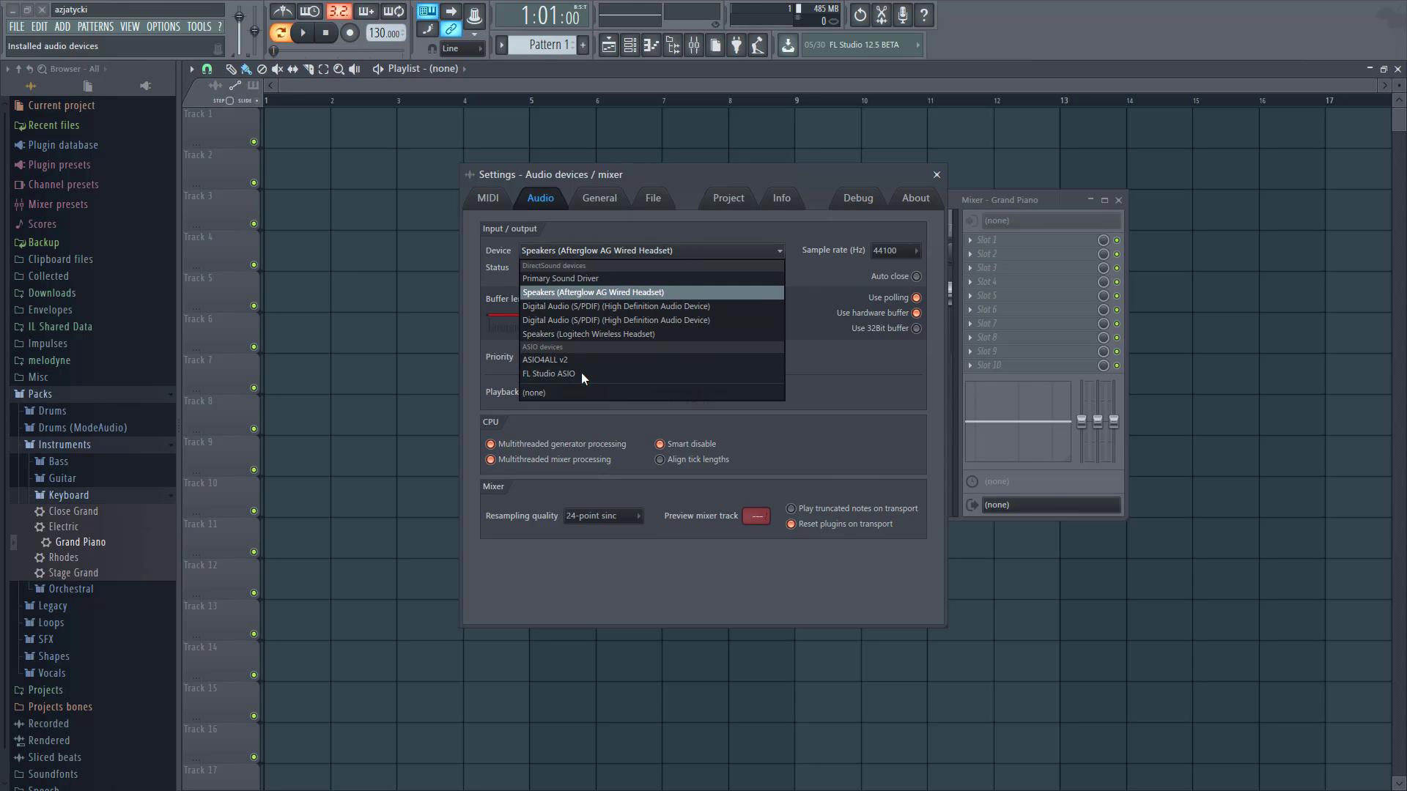
left_click(937, 175)
left_click(937, 175)
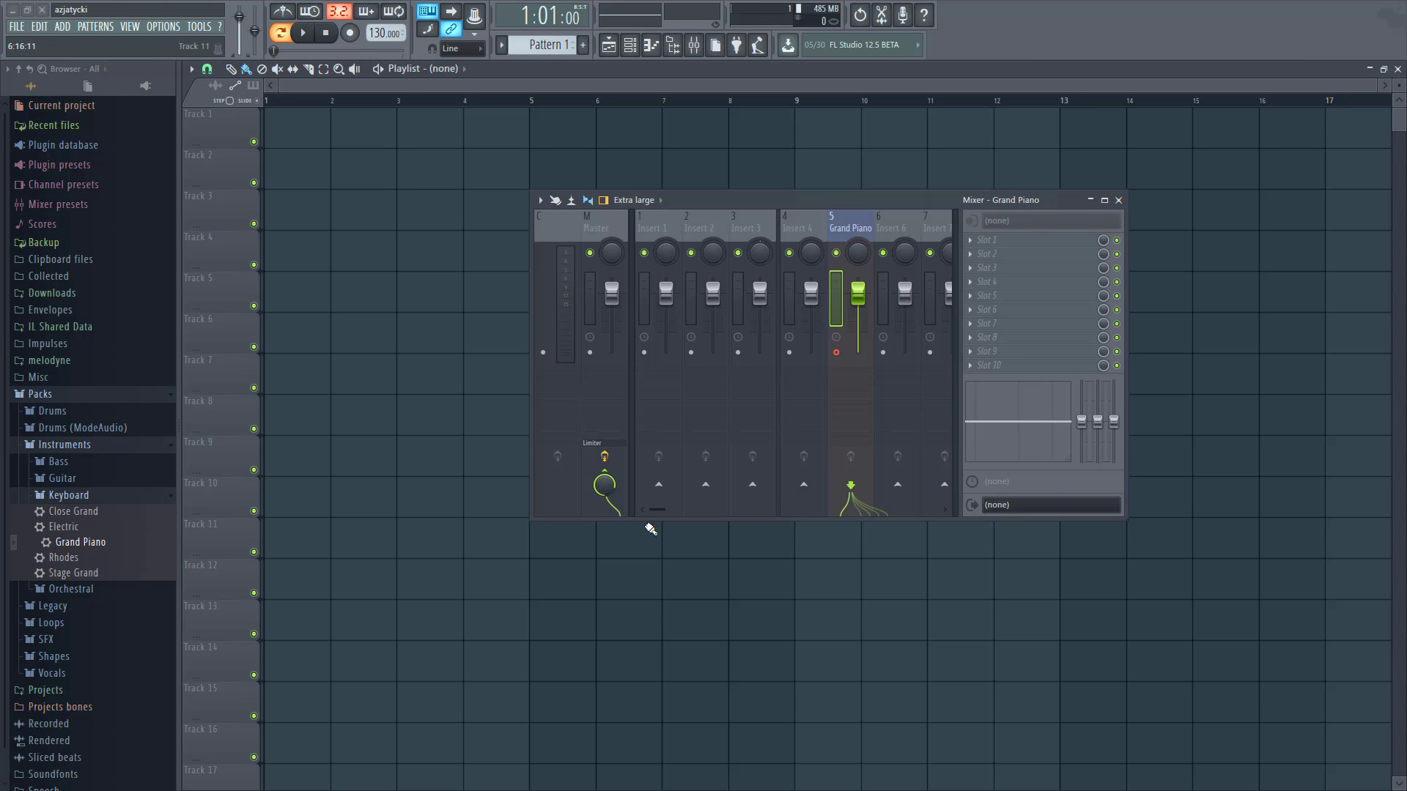
- Close the mixer, and show and hide the channel rack
left_click(604, 484)
left_click(1118, 200)
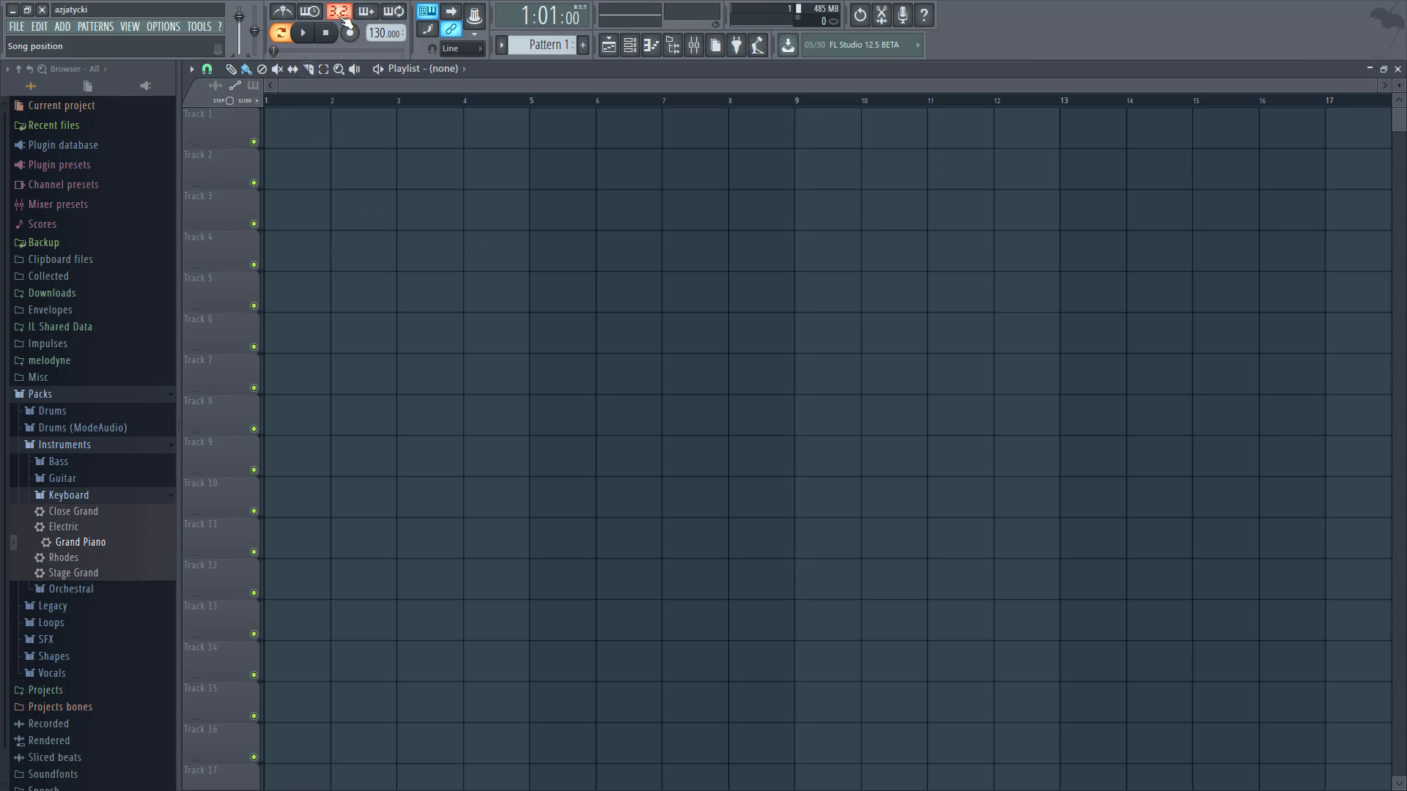
left_click(632, 45)
left_click(631, 45)
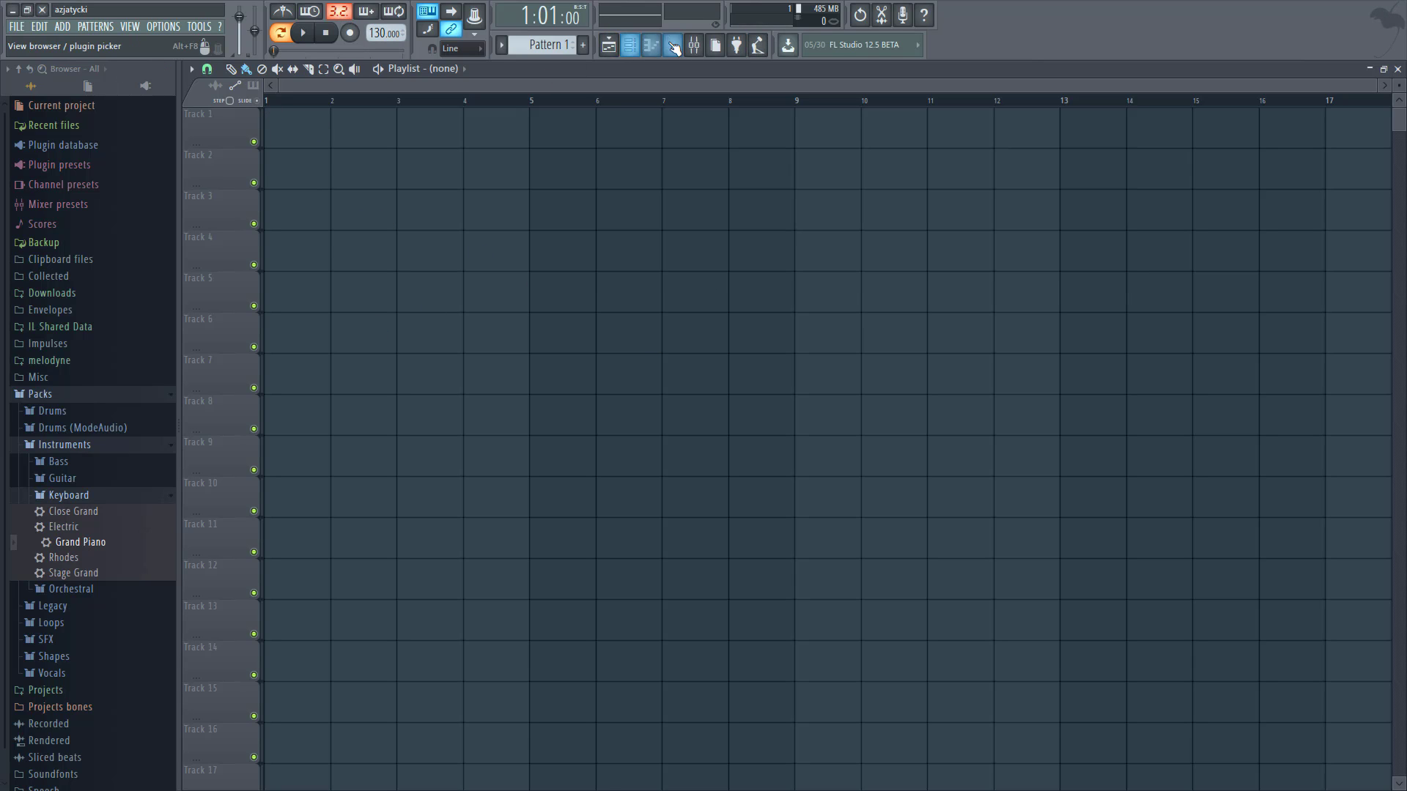
- Reopen the mixer, reposition it over the playlist and close it again
left_click(693, 45)
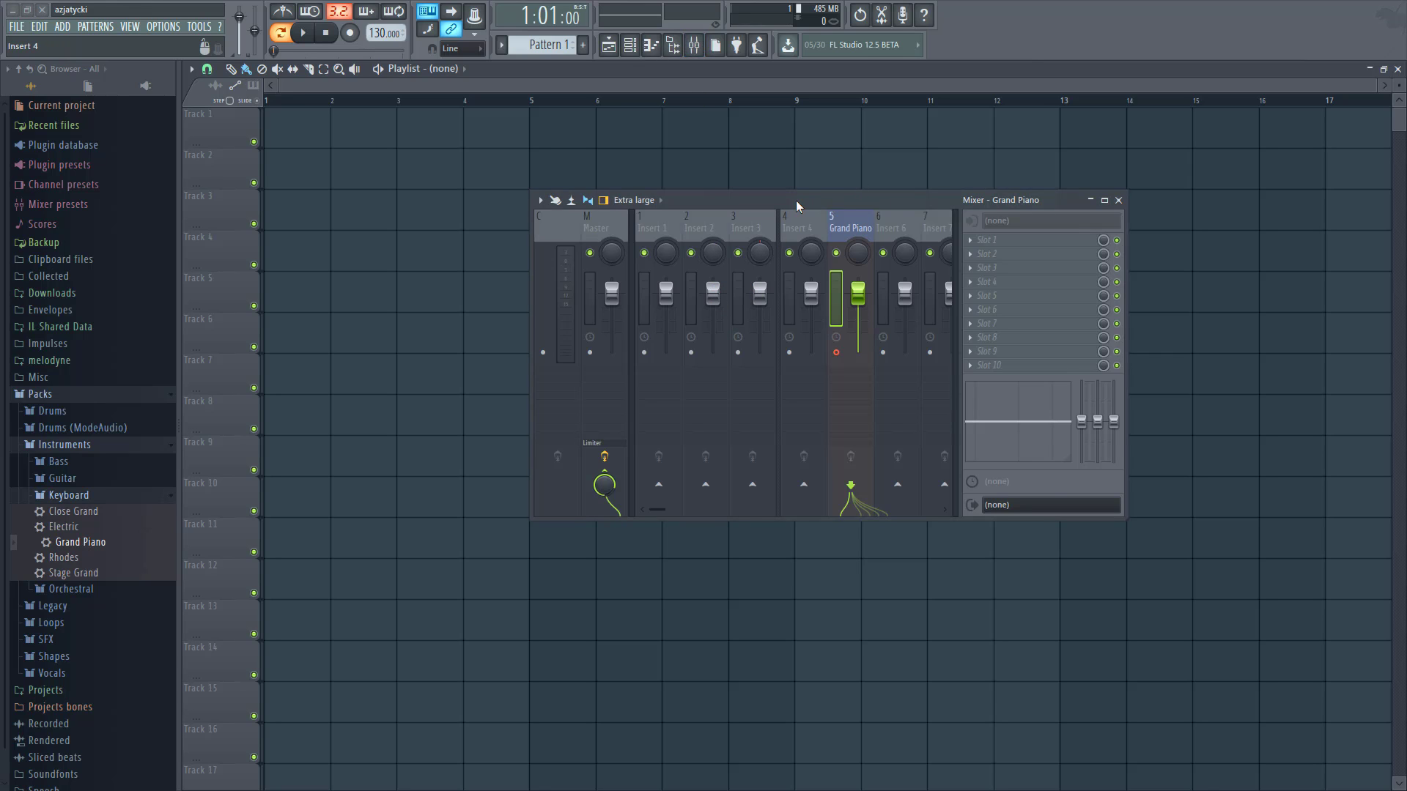
left_click_drag(796, 200, 731, 222)
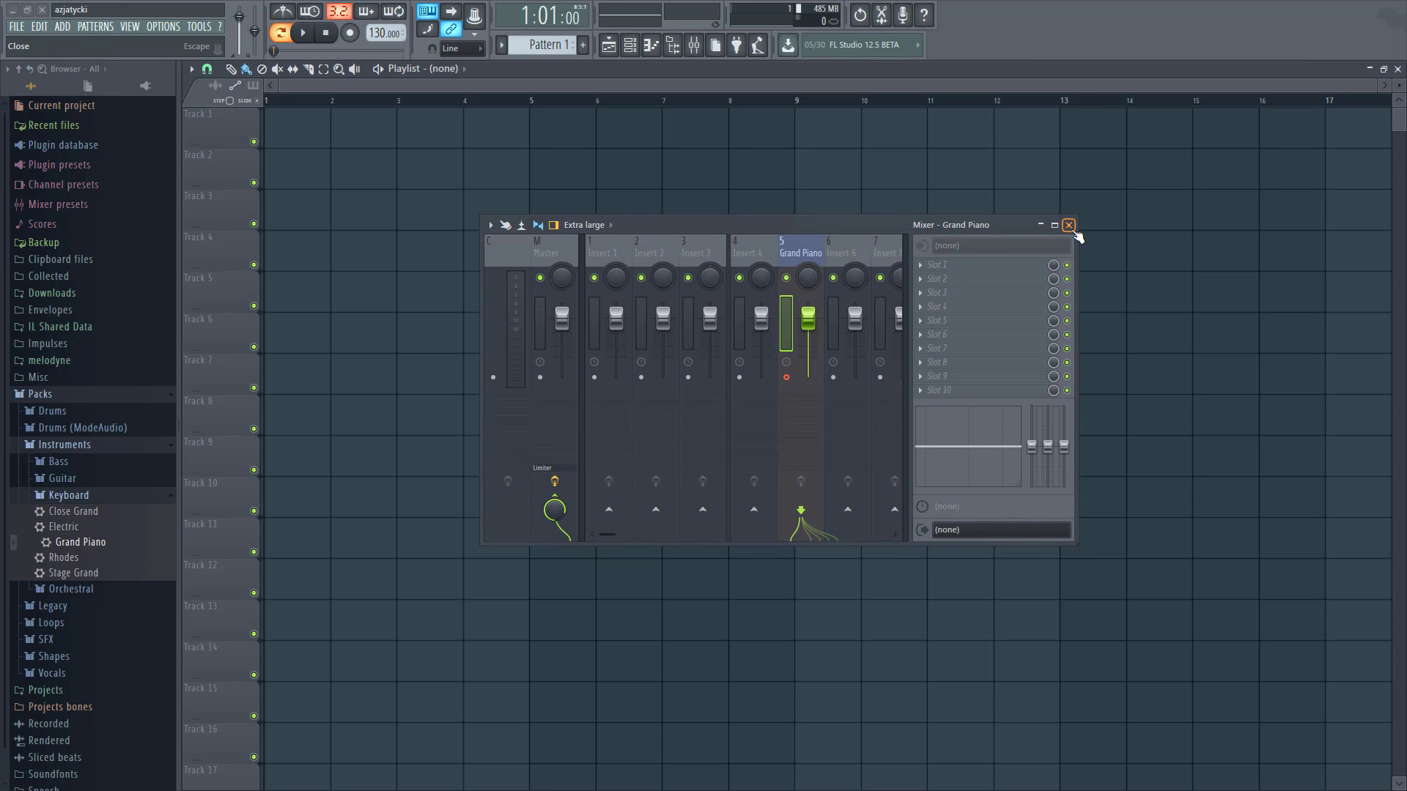
left_click(1070, 226)
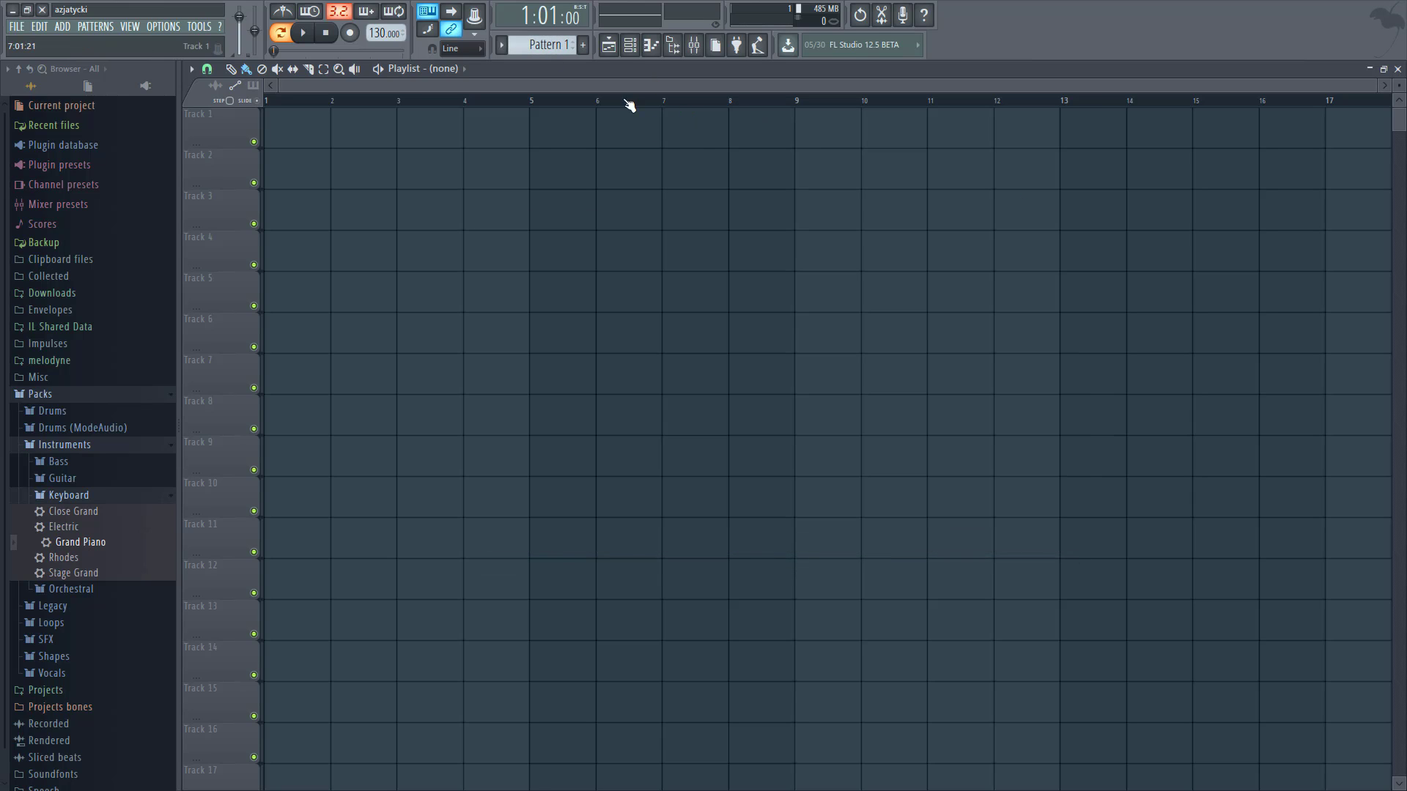
- Toggle the playlist and channel rack windows on and off, and collapse the expanded folders in the browser
left_click(608, 45)
left_click(608, 45)
left_click(630, 45)
left_click(631, 47)
left_click(632, 46)
left_click(631, 46)
left_click(632, 46)
left_click(632, 46)
left_click(632, 46)
left_click(631, 46)
left_click(29, 69)
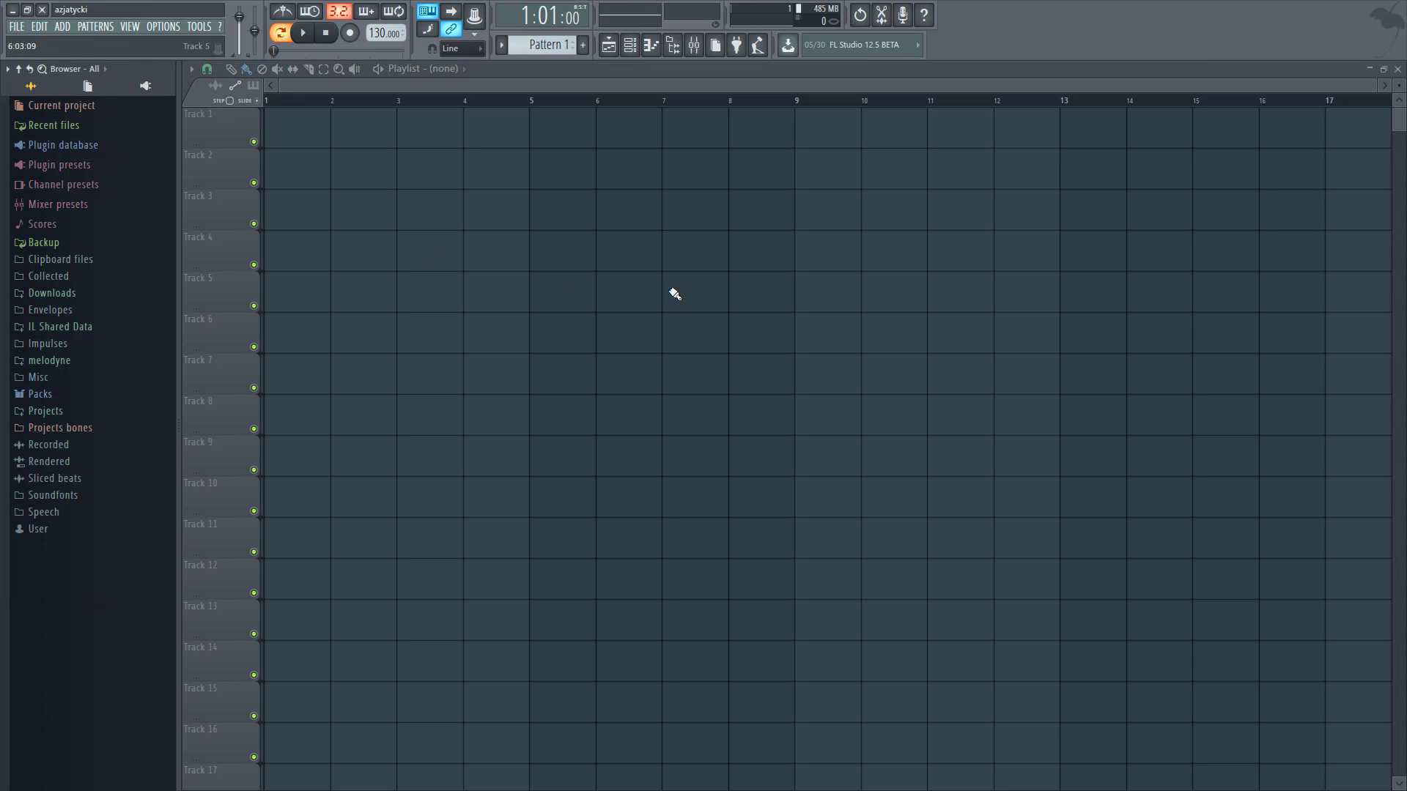